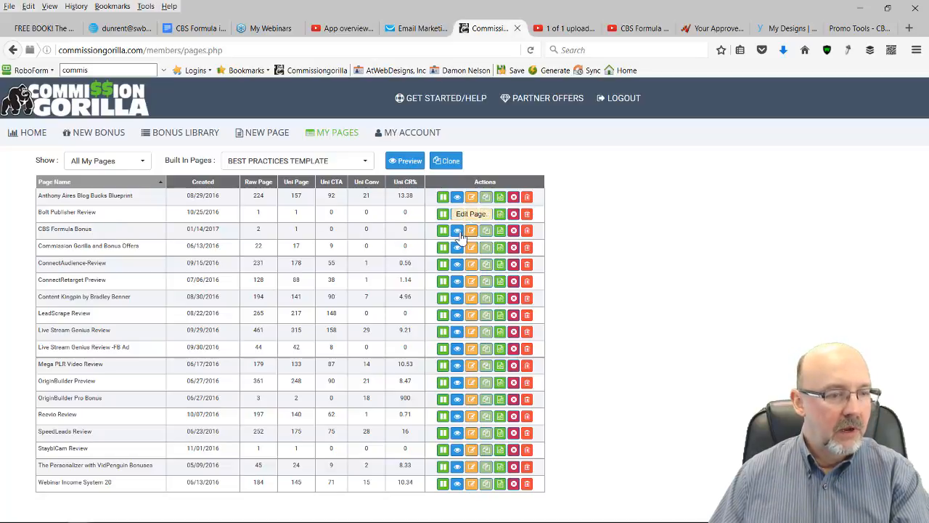
Open the CBS Formula Bonus page for editing and review its content down to the Digital Product Launch Kit bonus.
click(472, 231)
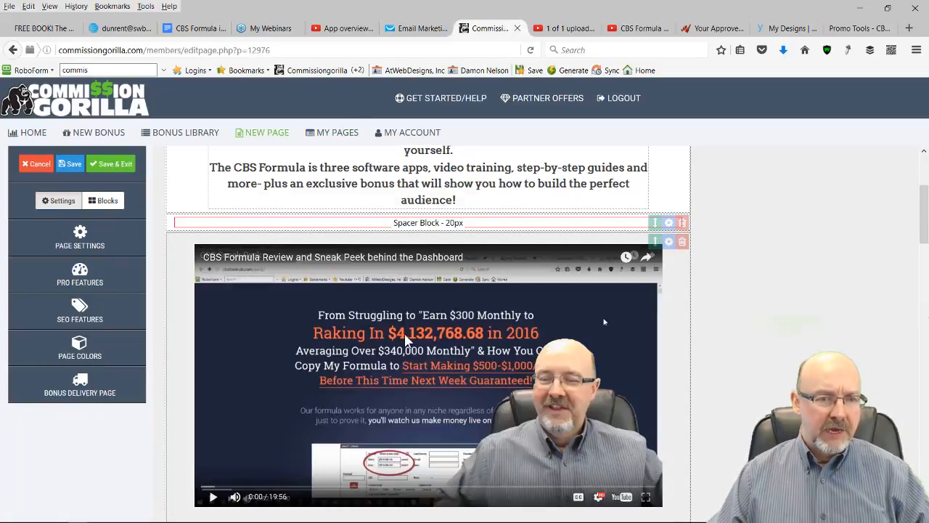
scroll(407, 339, down, 2)
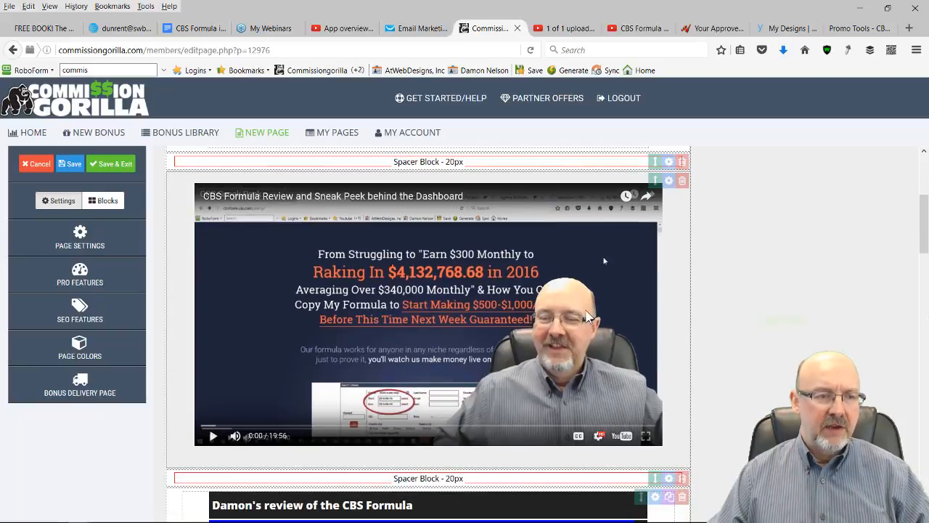
scroll(472, 280, down, 4)
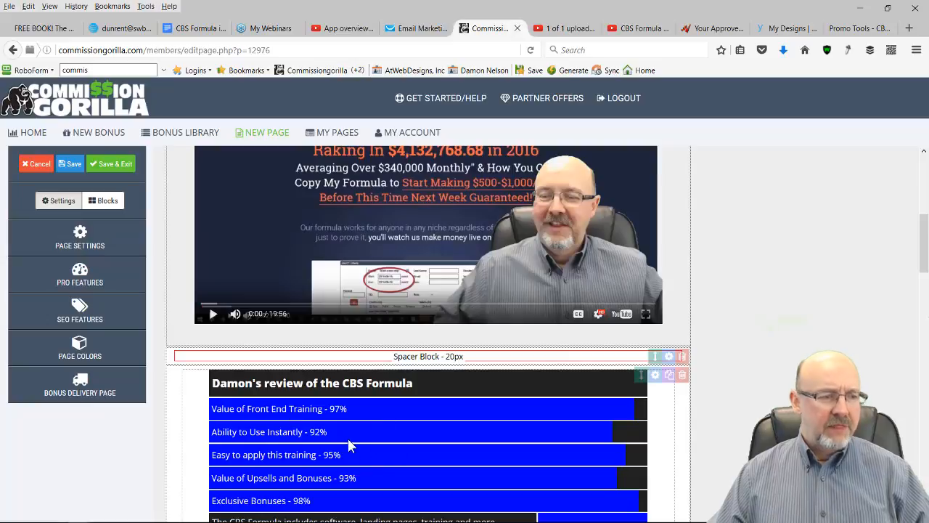
scroll(414, 431, down, 4)
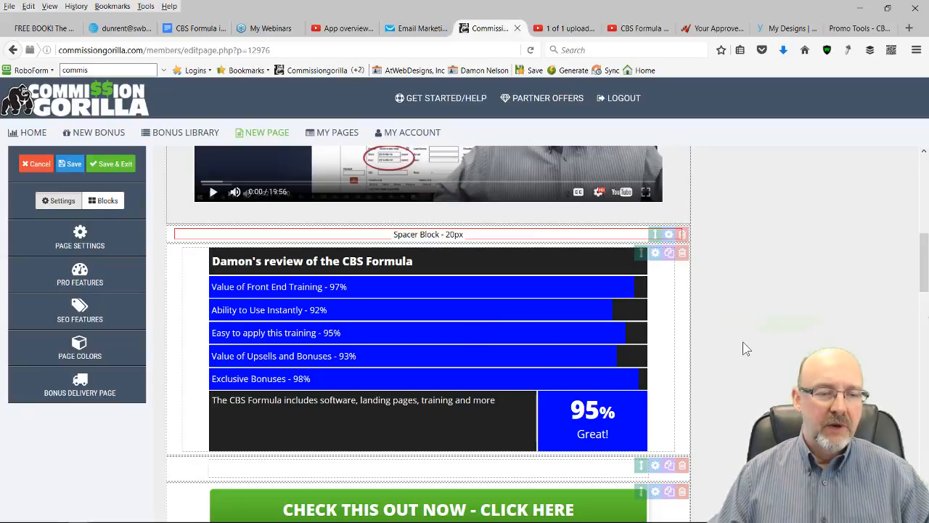
scroll(742, 342, down, 3)
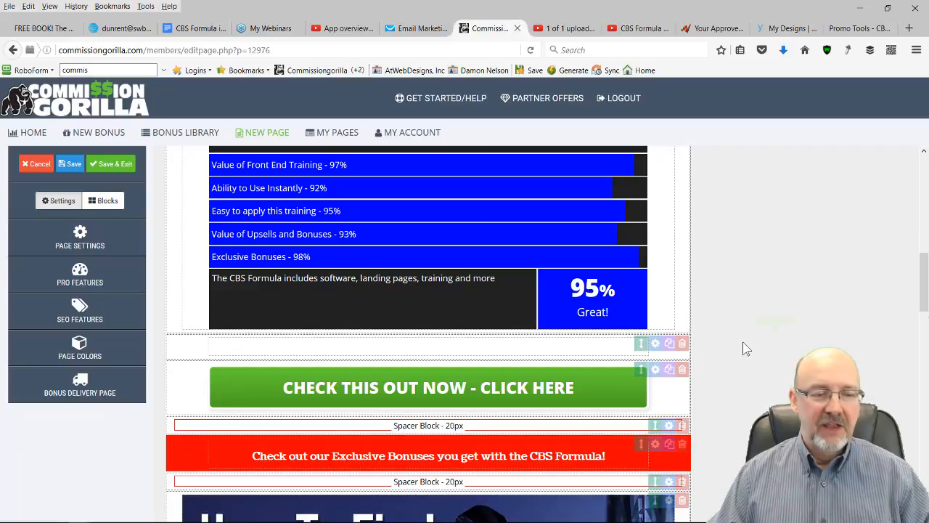
scroll(743, 341, down, 9)
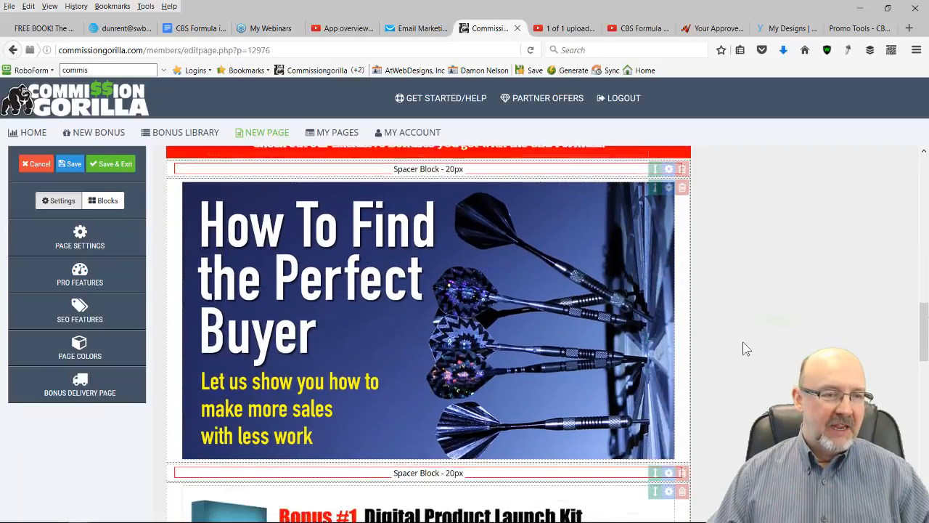
scroll(609, 281, up, 1)
scroll(613, 281, down, 3)
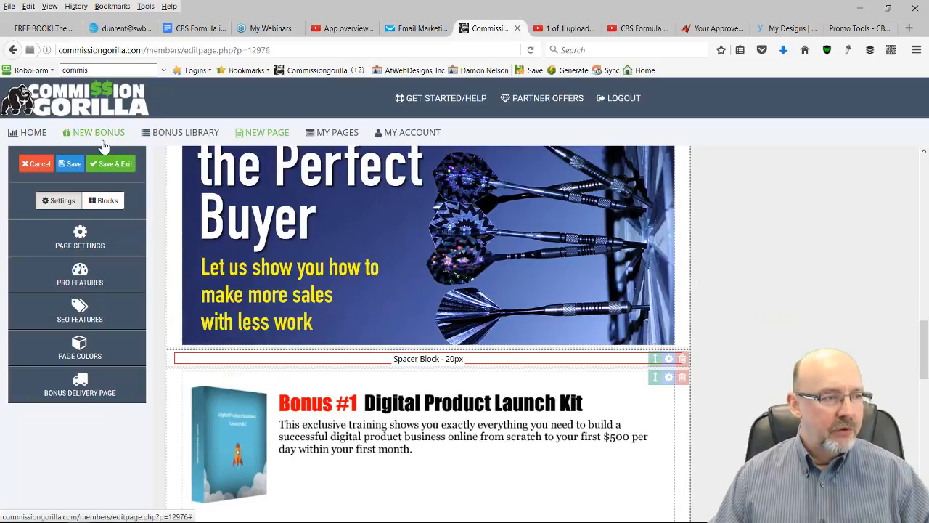
Show the available content blocks and delete the "How To Find the Perfect Buyer" image block from the page.
click(109, 202)
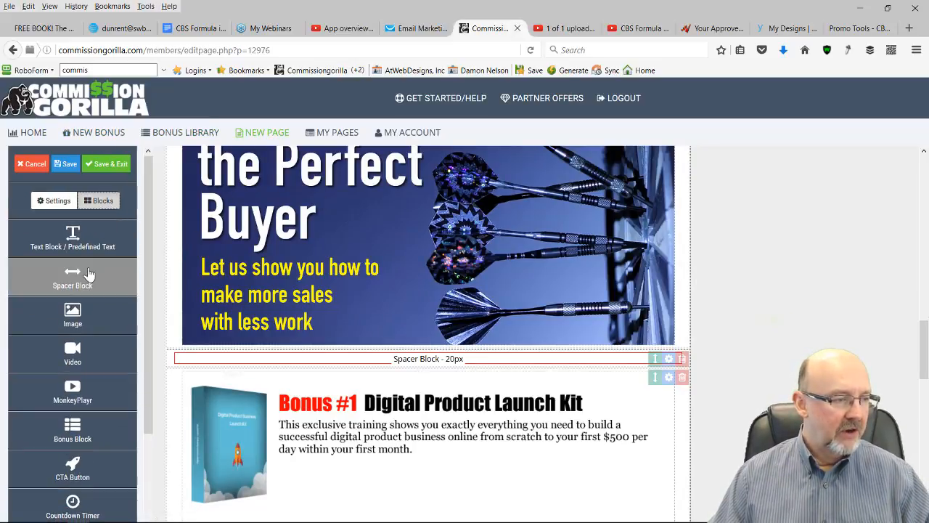
scroll(341, 314, down, 2)
scroll(379, 313, up, 5)
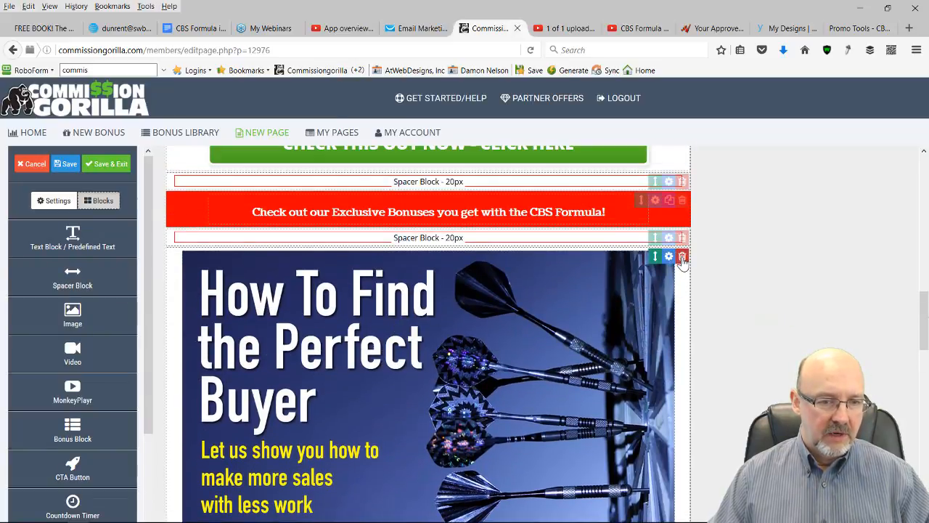
click(683, 257)
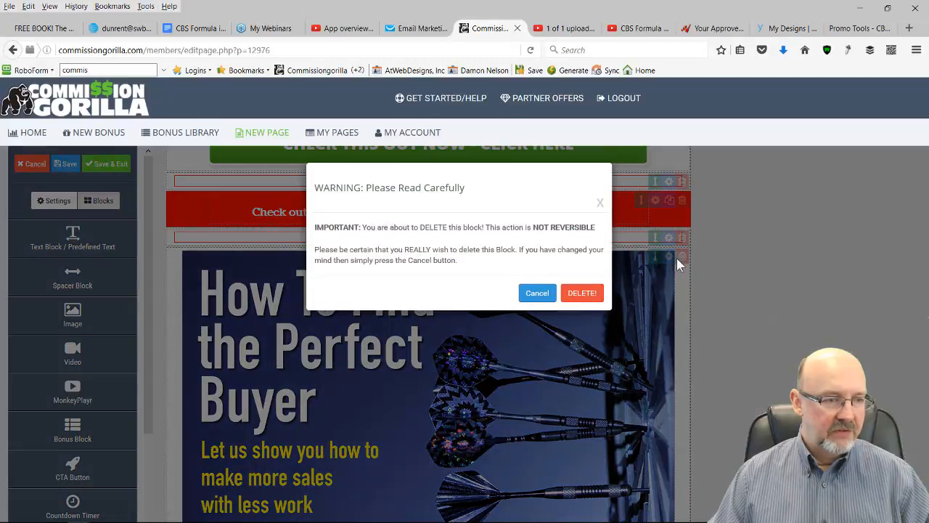
click(579, 293)
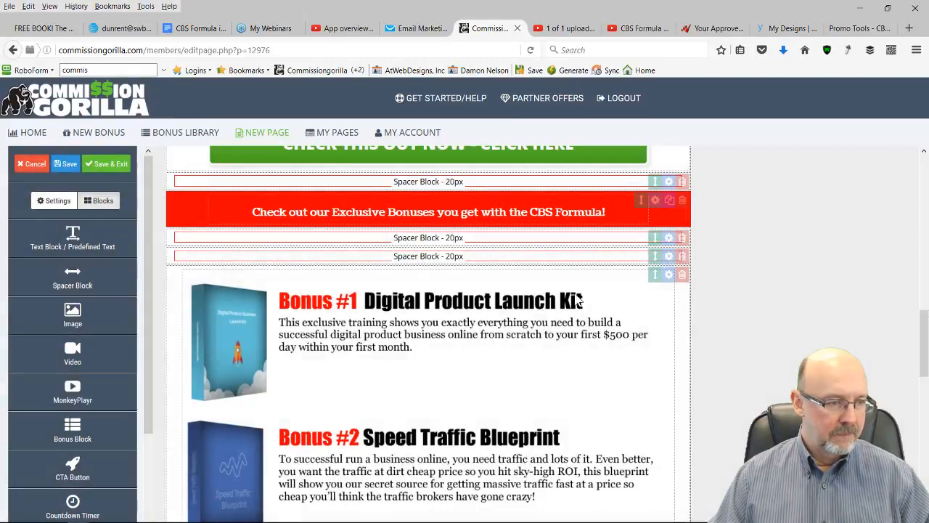
Add an empty bonus block at the end of the page.
scroll(102, 411, down, 2)
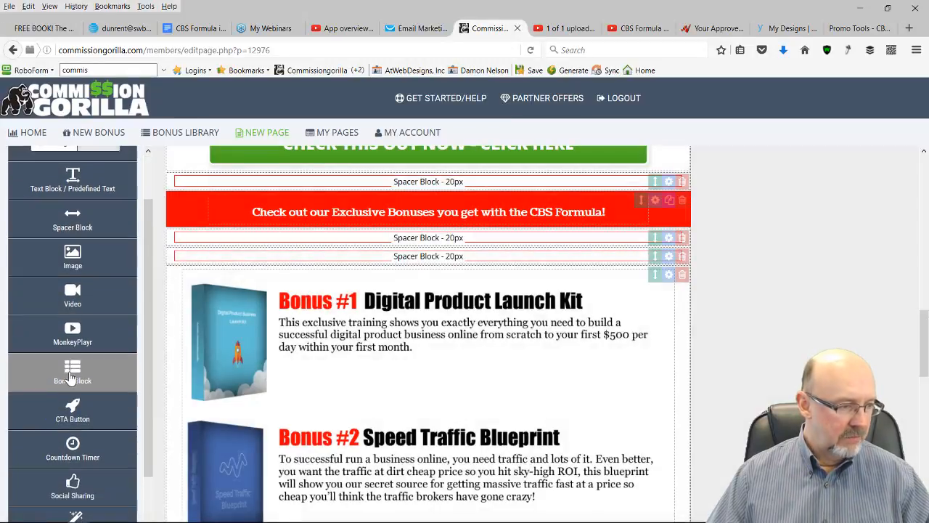
click(73, 376)
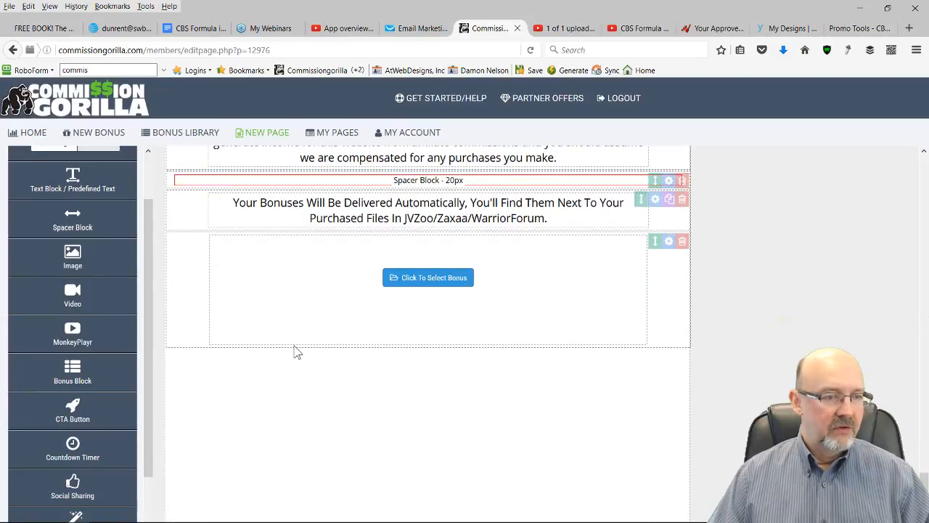
scroll(294, 351, up, 2)
Sort the bonus list by creation date and assign _Perfect Buyer Bonus Course to the new bonus block.
click(426, 463)
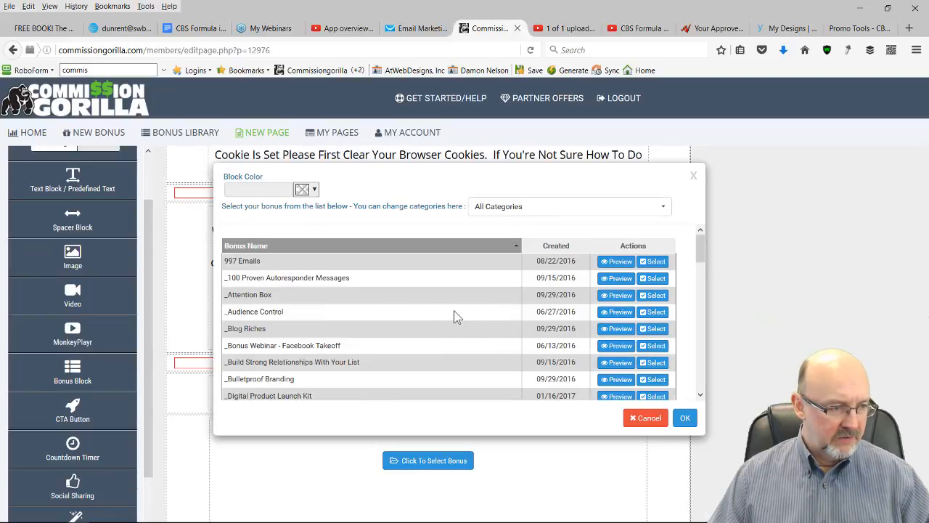
scroll(454, 310, down, 2)
scroll(456, 316, down, 2)
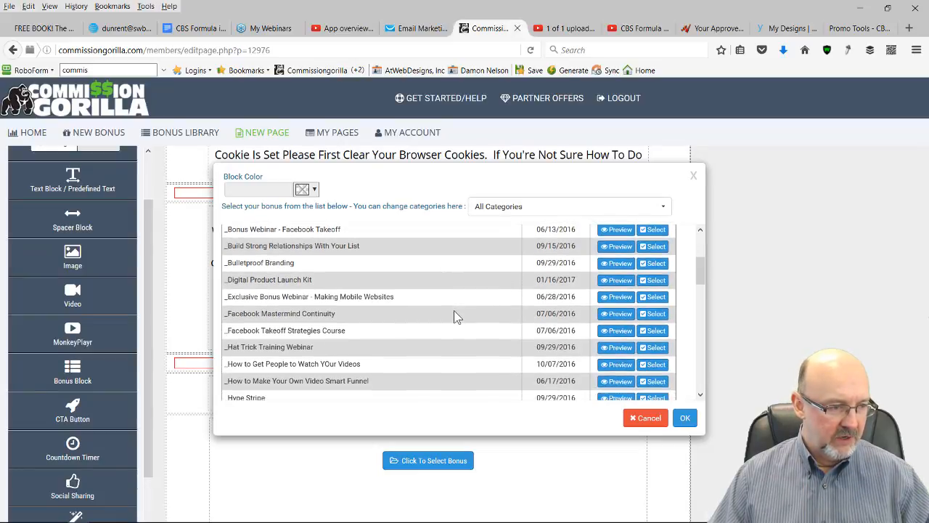
scroll(453, 316, down, 4)
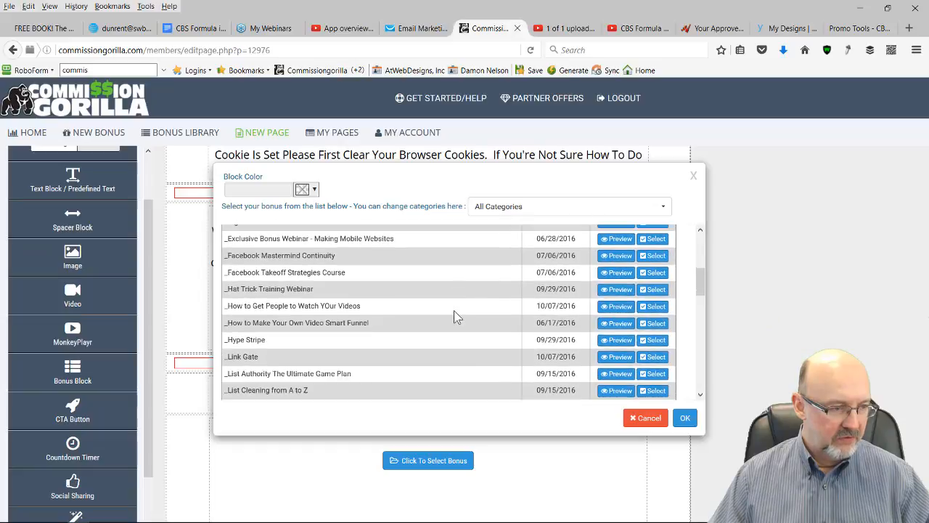
scroll(454, 316, up, 5)
scroll(456, 317, up, 1)
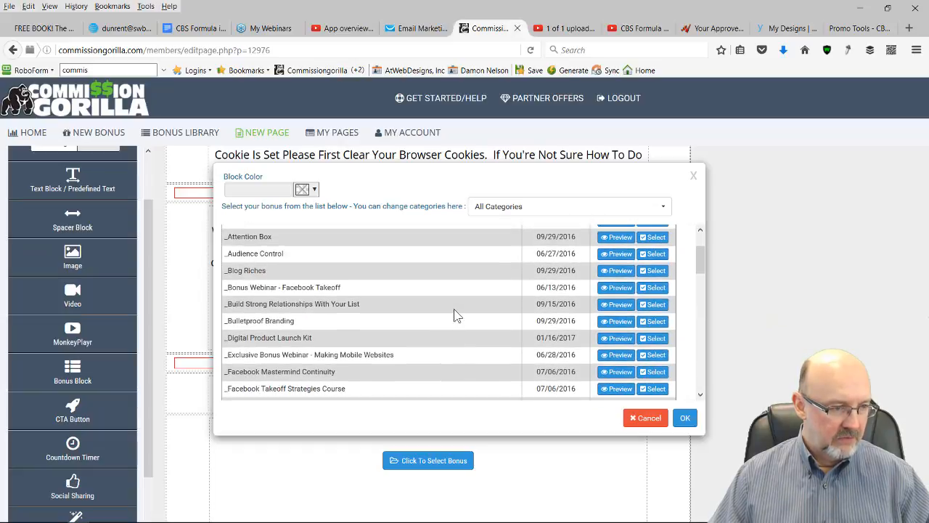
scroll(454, 315, up, 2)
scroll(454, 315, down, 2)
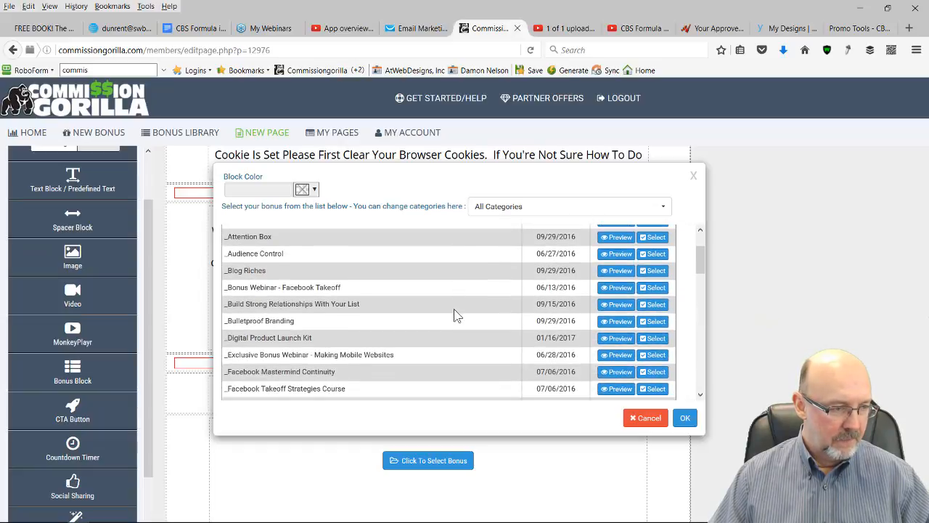
scroll(454, 316, down, 3)
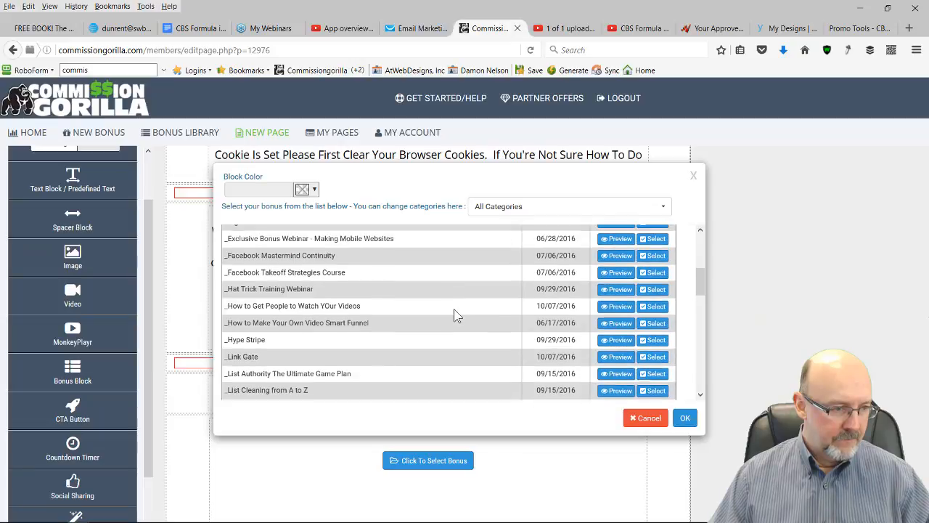
scroll(454, 310, down, 3)
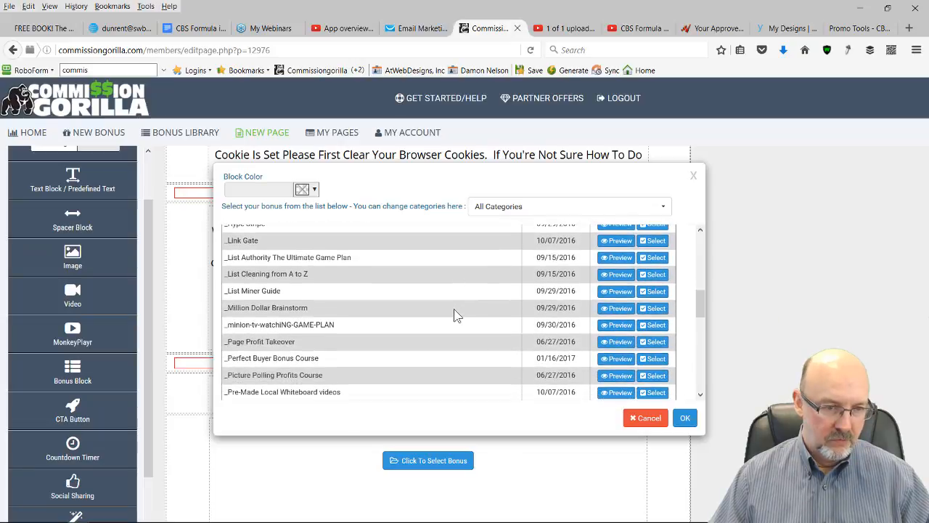
scroll(504, 276, up, 6)
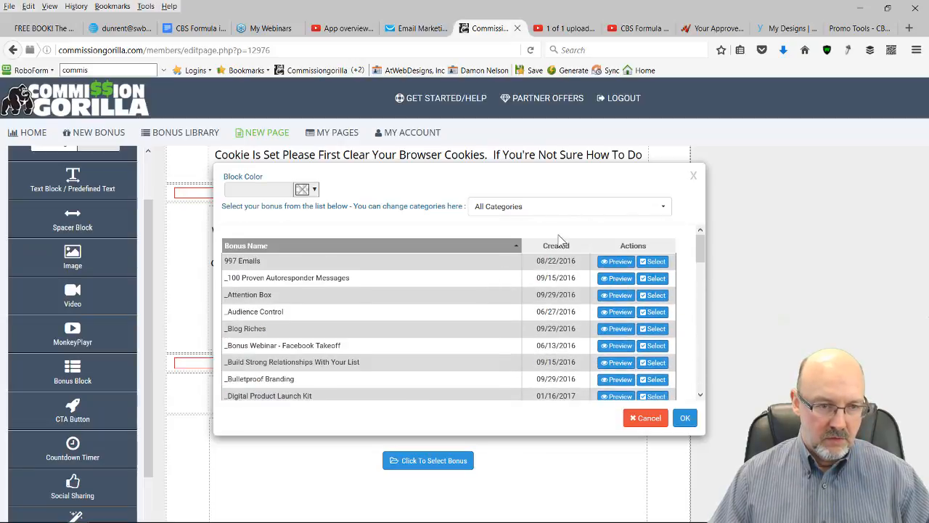
click(558, 245)
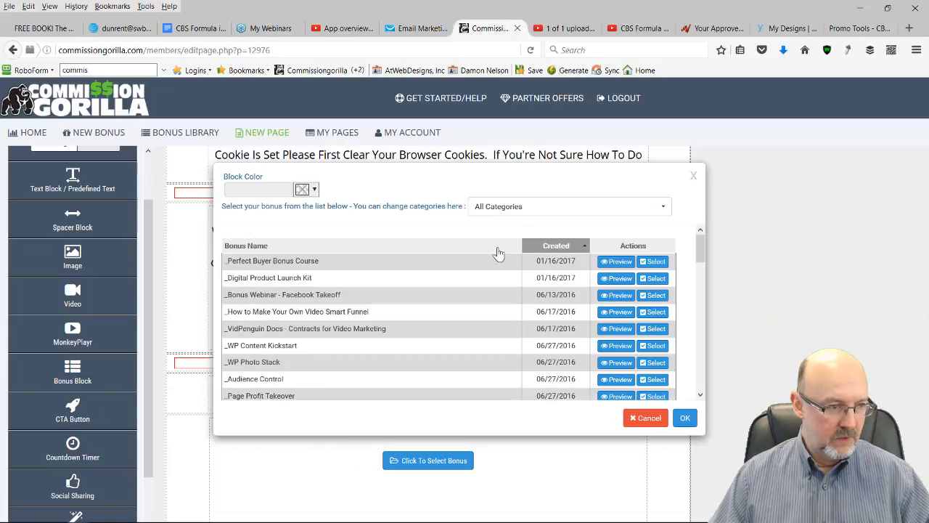
click(653, 263)
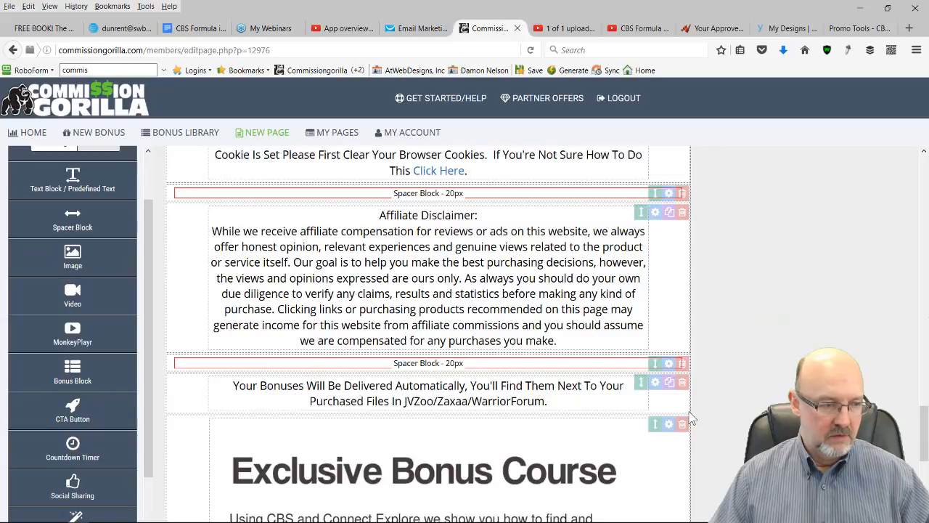
Move the Exclusive Bonus Course block up beneath the spacer that follows the red exclusive bonuses banner.
scroll(685, 408, down, 3)
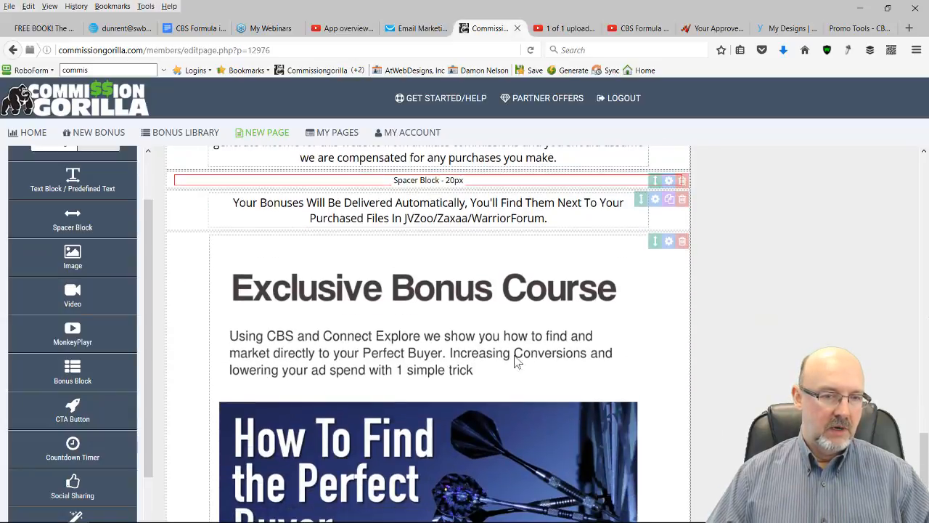
drag(655, 241, 679, 392)
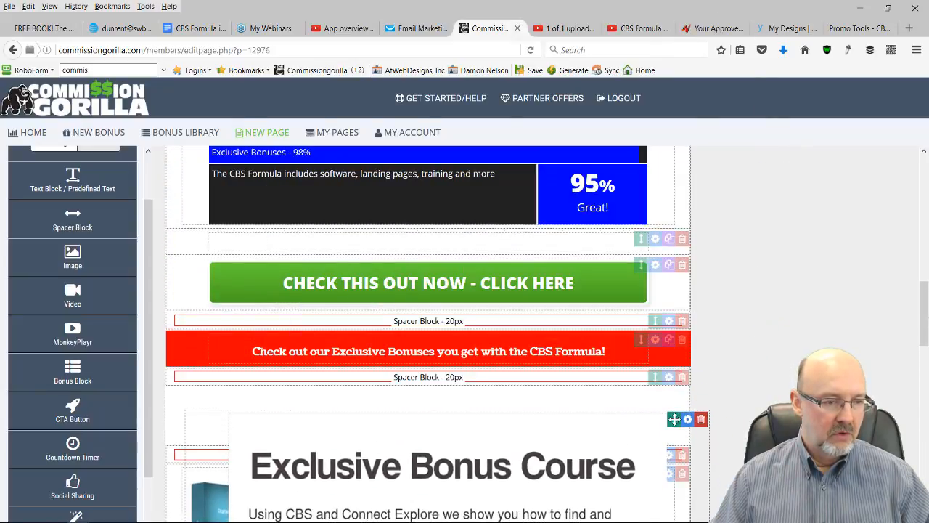
scroll(788, 354, down, 5)
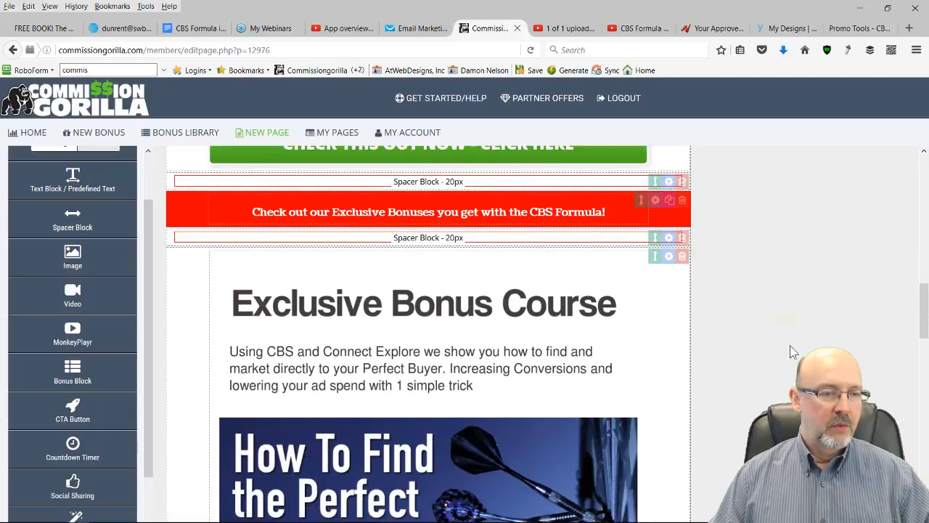
Delete the numbered bonus content, starting with the Digital Product Launch Kit block, between the Exclusive Bonus Course and the lower call-to-action button.
scroll(610, 325, down, 2)
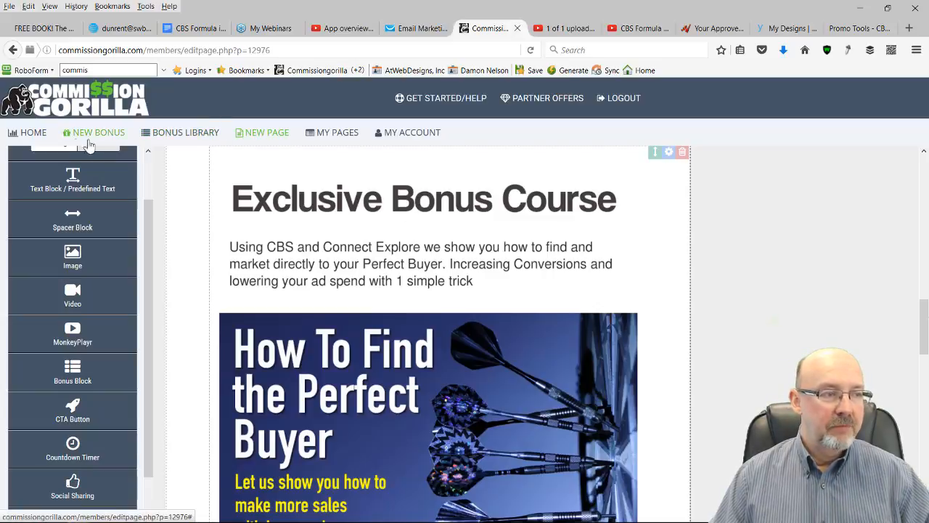
scroll(740, 367, down, 4)
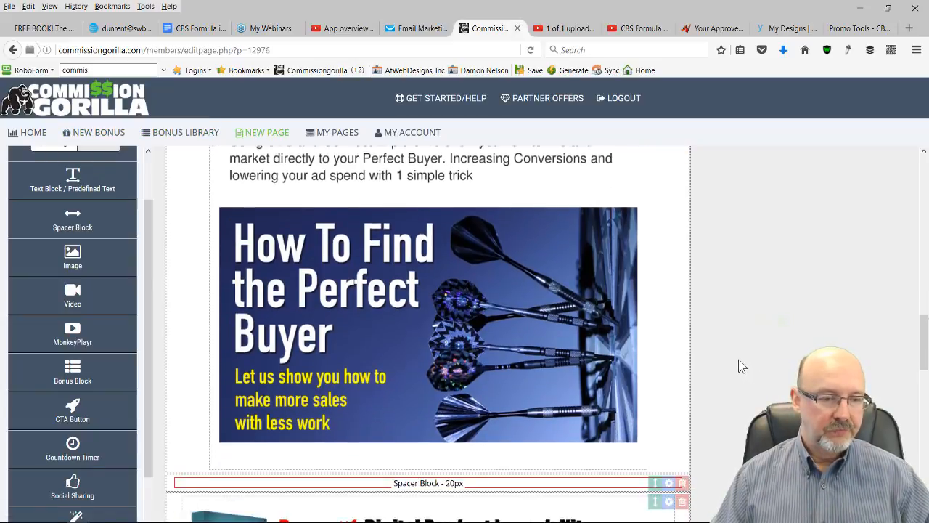
scroll(739, 358, down, 6)
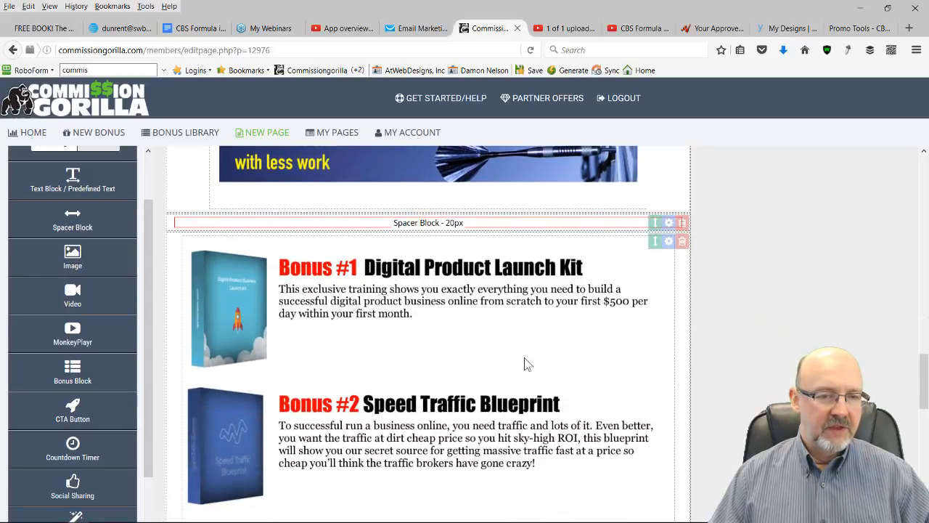
click(683, 242)
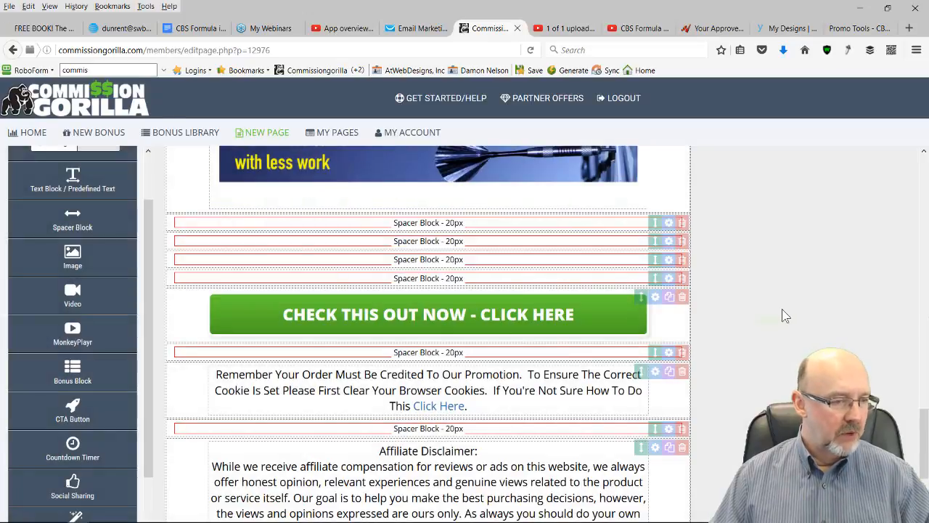
Save the changes to the bonus page.
scroll(784, 314, up, 5)
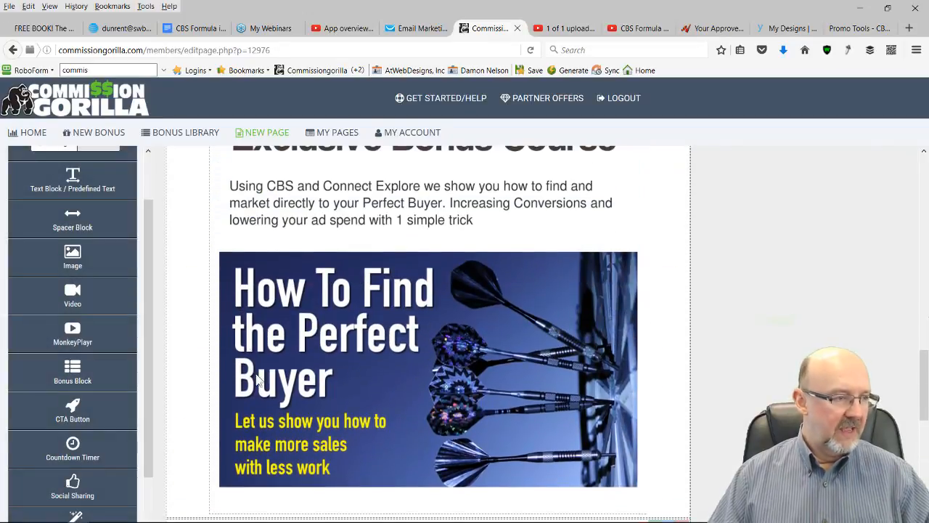
scroll(257, 379, up, 4)
scroll(99, 185, up, 3)
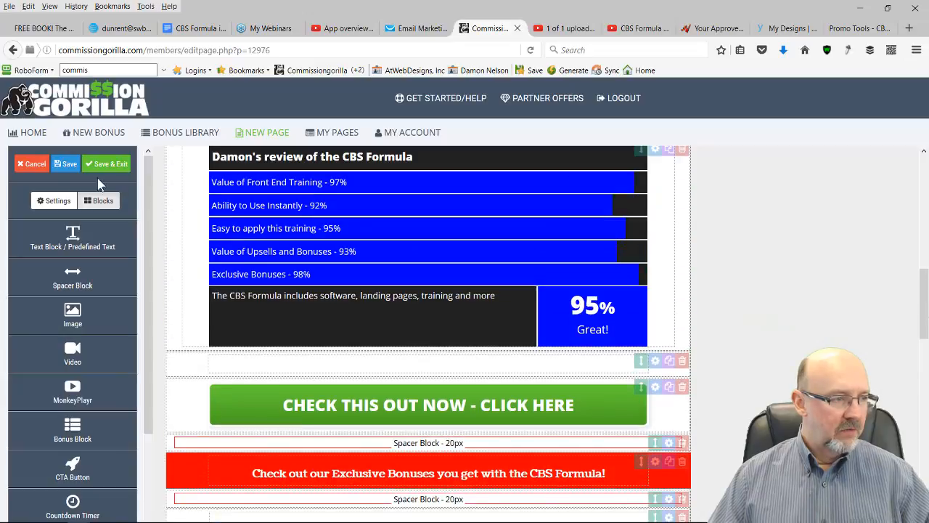
click(65, 164)
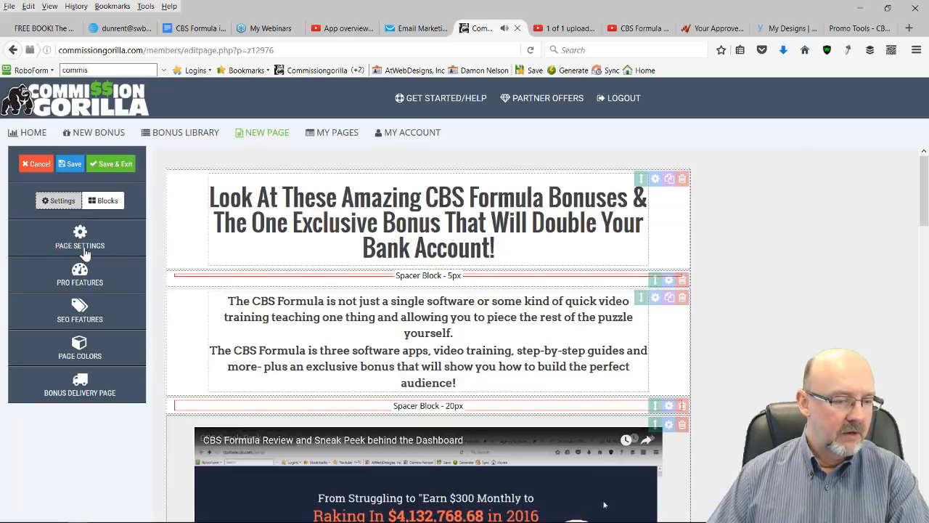
Pause the CBS Formula review video and open the page settings.
scroll(353, 427, down, 3)
click(213, 496)
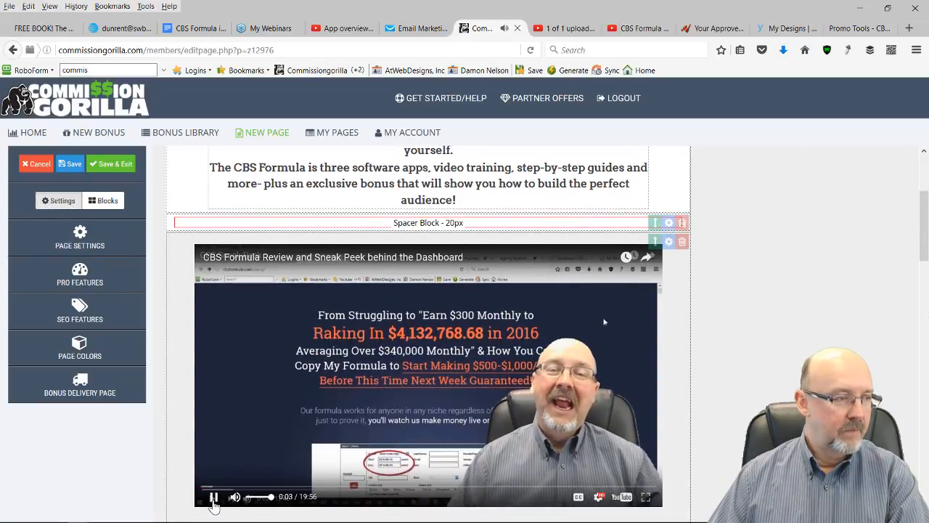
scroll(141, 307, up, 3)
click(80, 239)
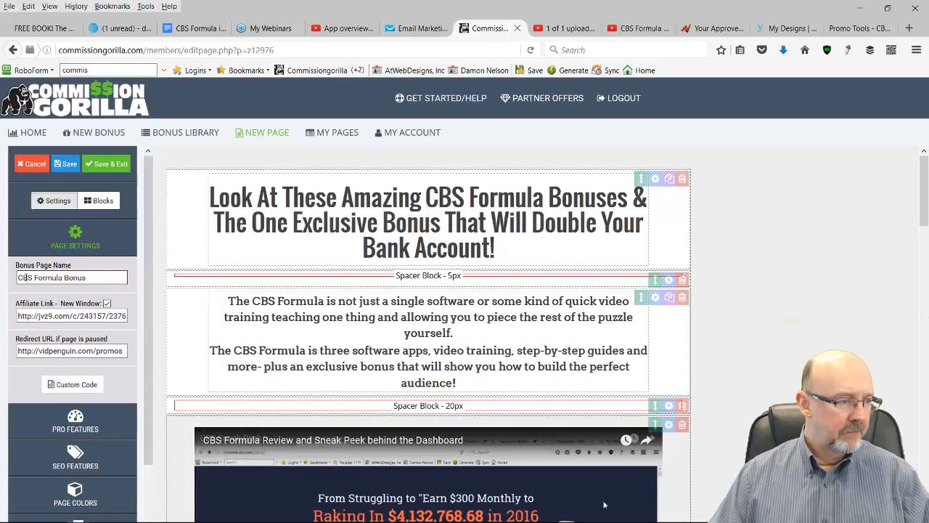
Set the Facebook text in the page's SEO features to "Check out CBS Formula Review".
scroll(108, 327, down, 2)
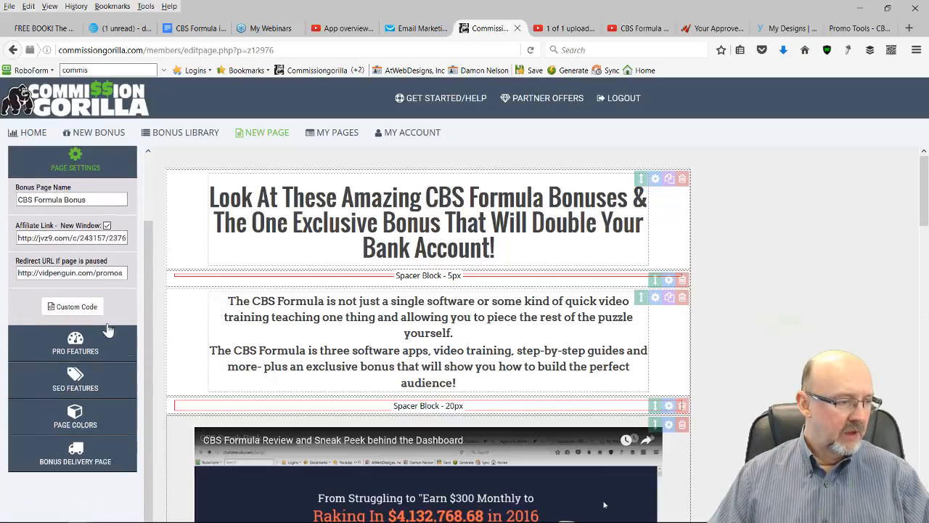
click(76, 335)
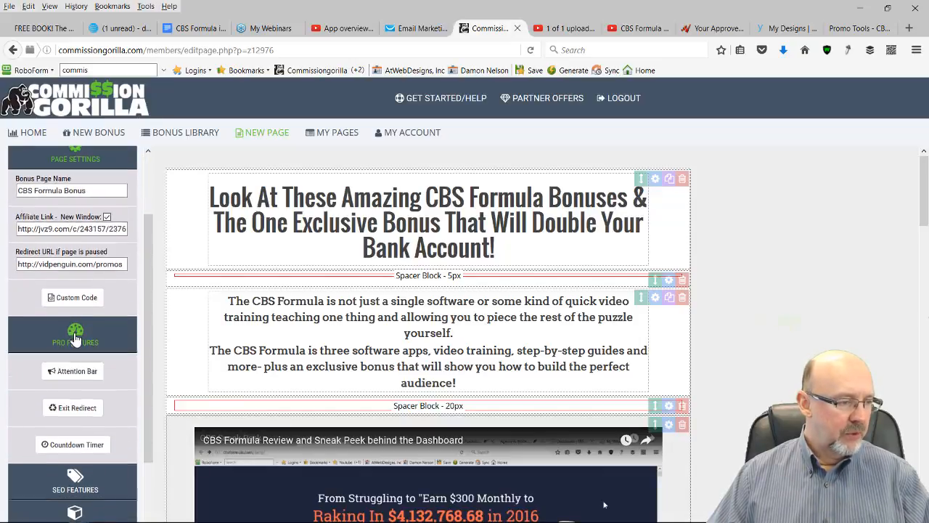
scroll(85, 384, down, 3)
click(77, 380)
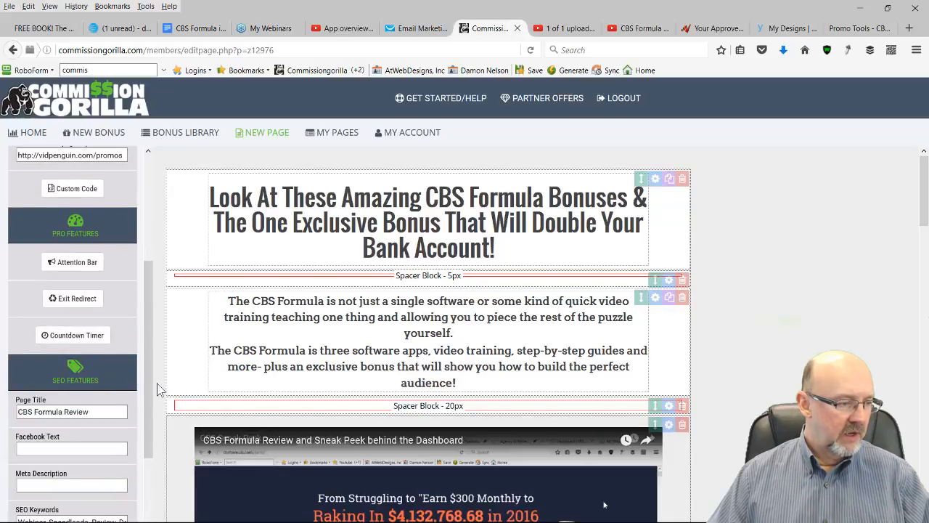
scroll(97, 378, down, 3)
click(44, 303)
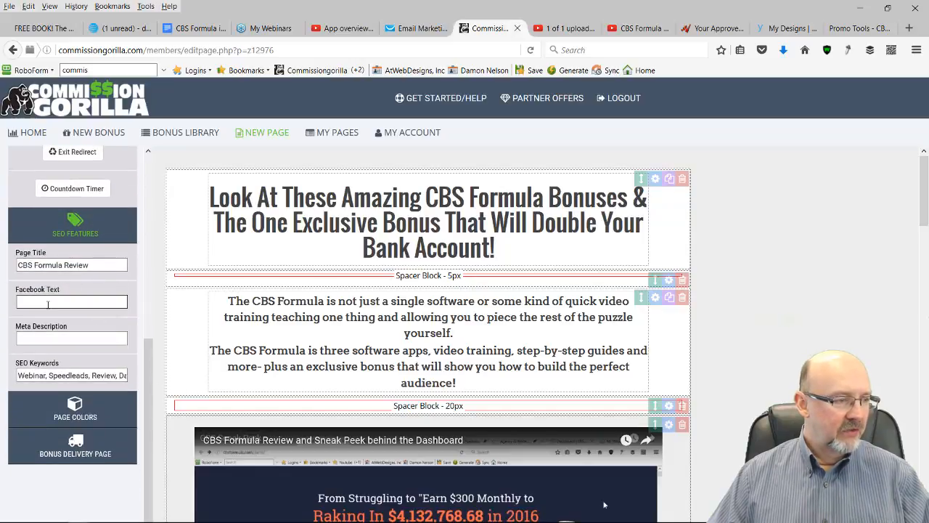
text(C)
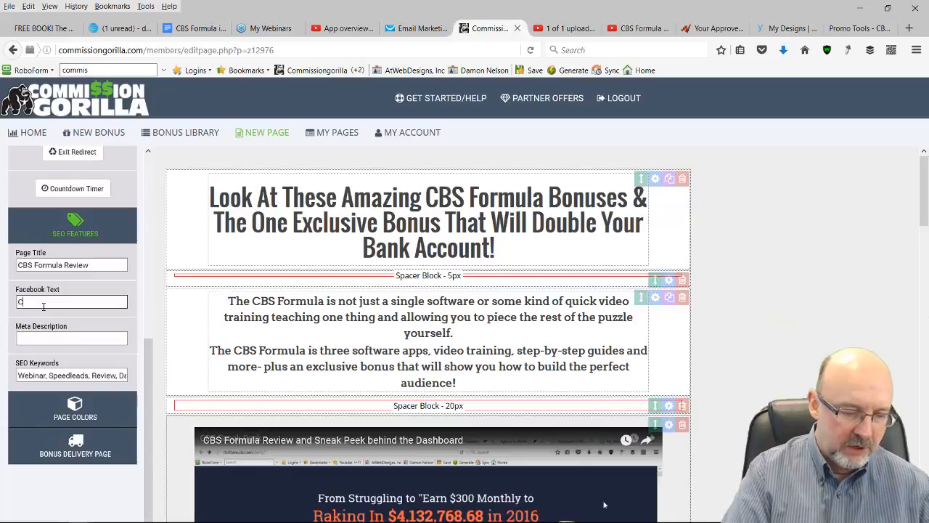
text(heck out CBS Formula Review)
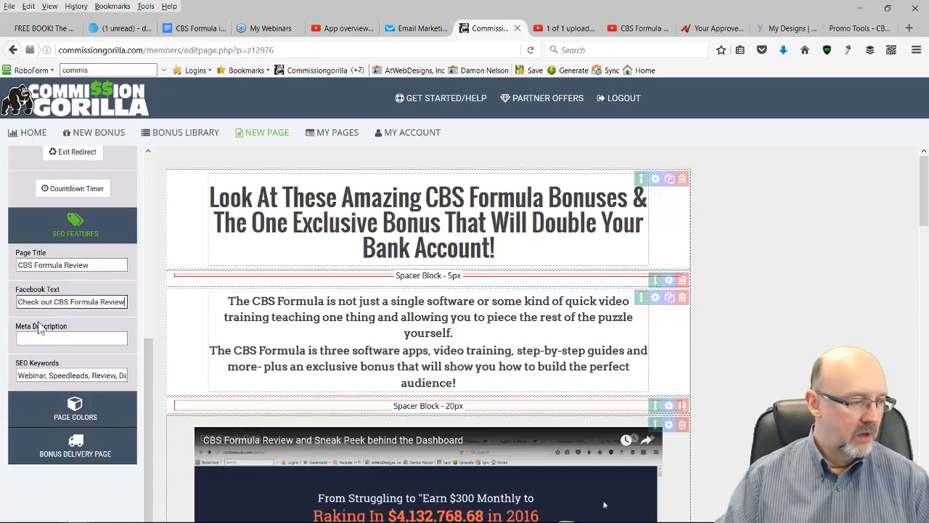
Fill in the meta description saying one of the creators of CBS, named by first name, "gives us a sneak peek of CBS and the sales funnel".
click(40, 337)
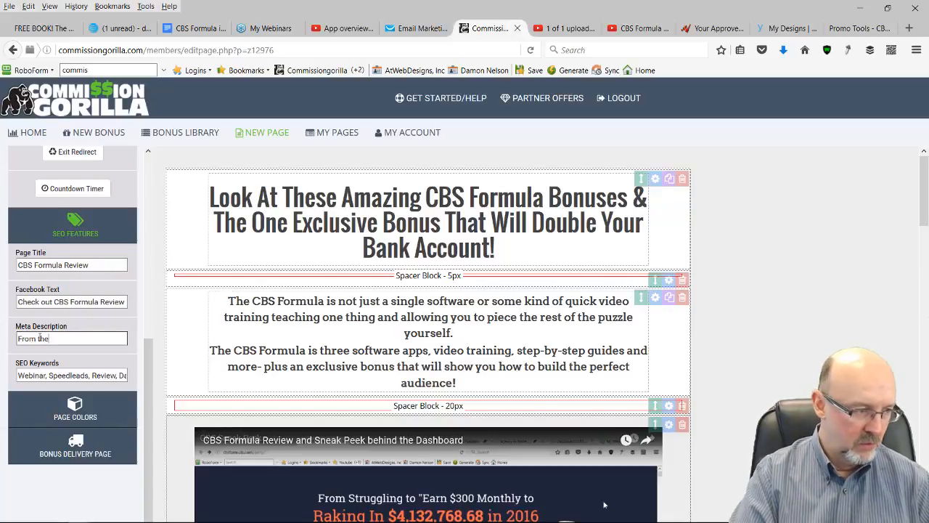
text(From one of th)
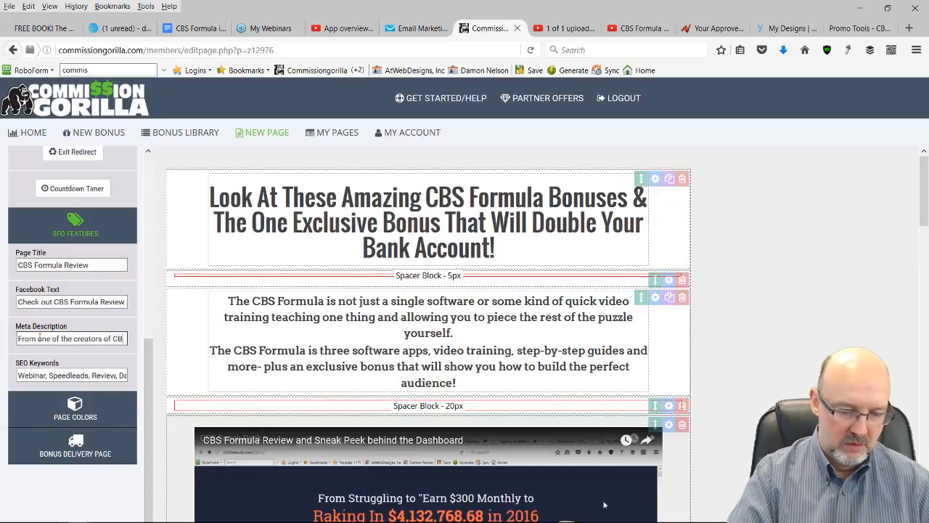
text(S)
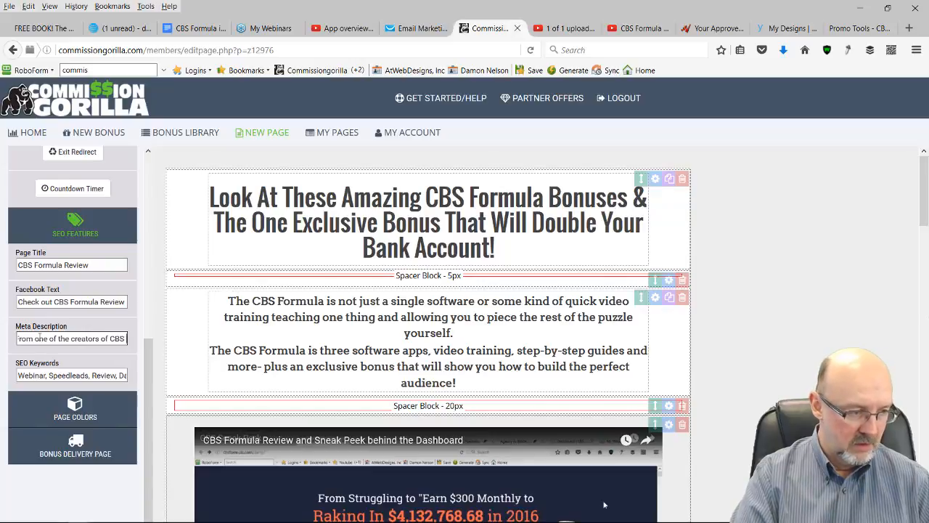
key(BackSpace)
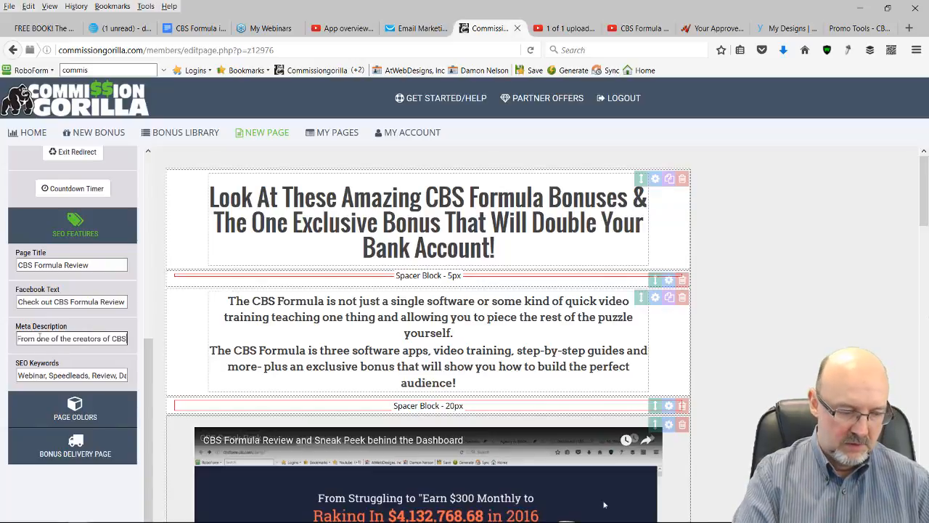
text(Damon share)
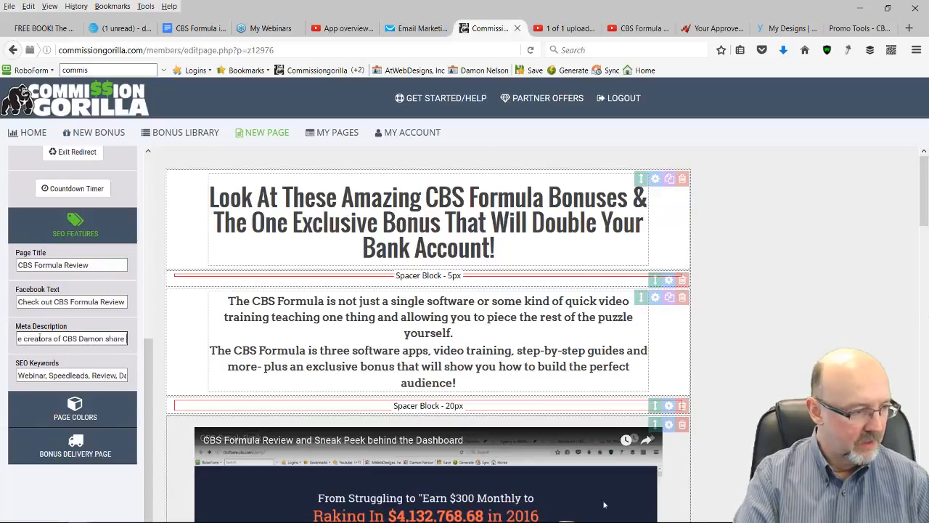
text(s)
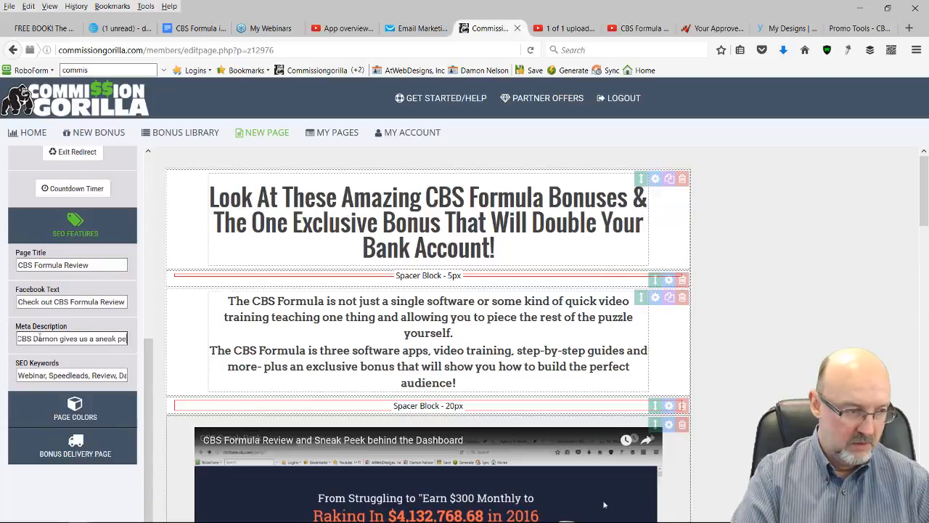
text(f)
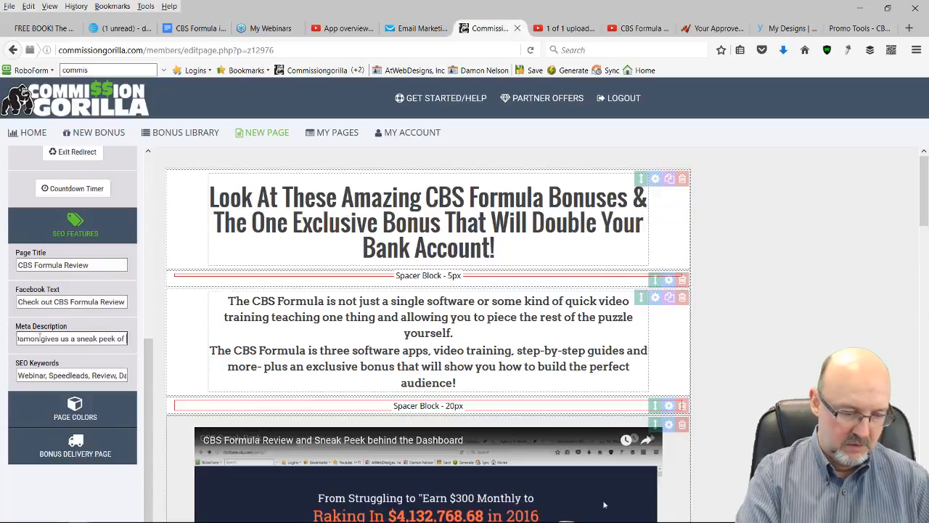
text( CBS and)
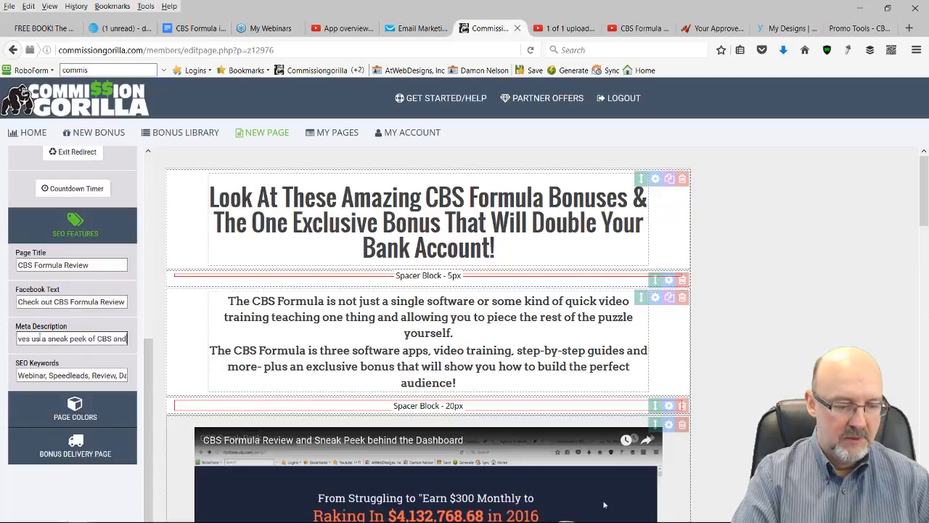
text( the sales)
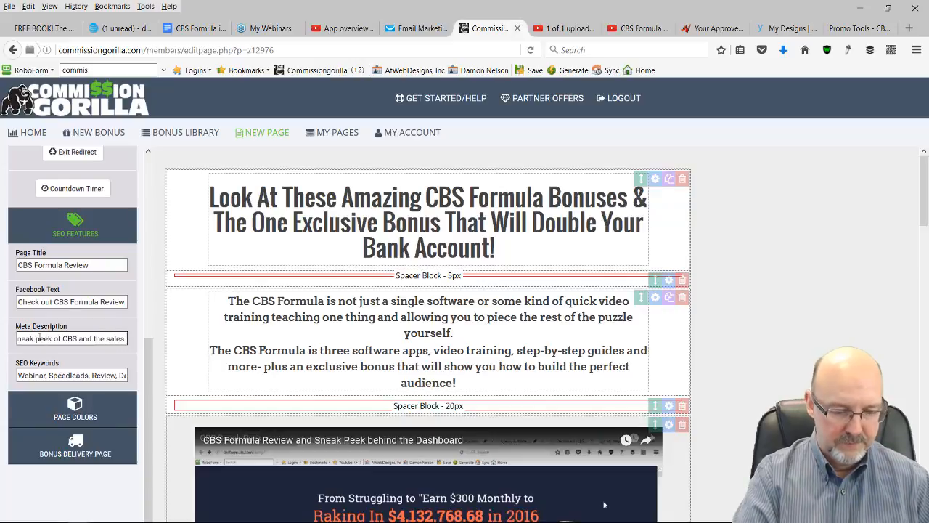
text( funnel)
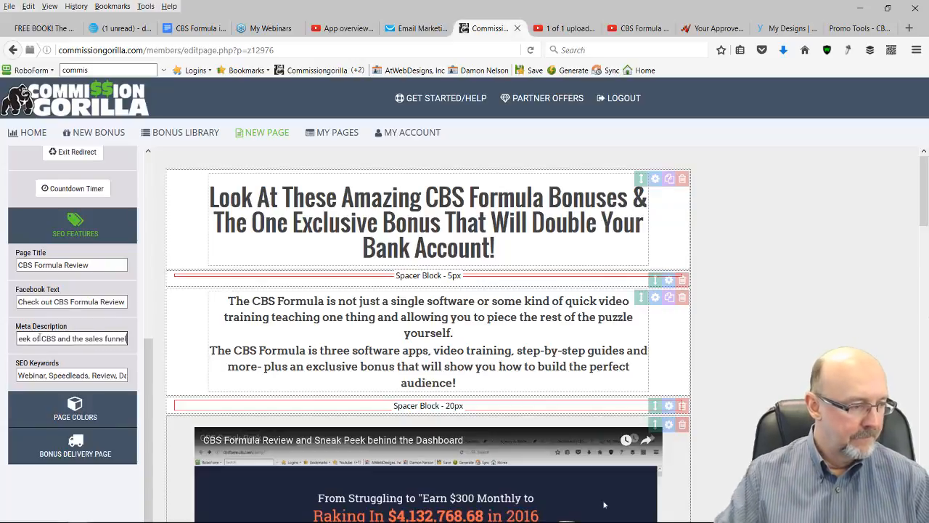
Replace the Speedleads entry in the SEO keywords with "CBS formula".
drag(48, 376, 86, 375)
key(BackSpace)
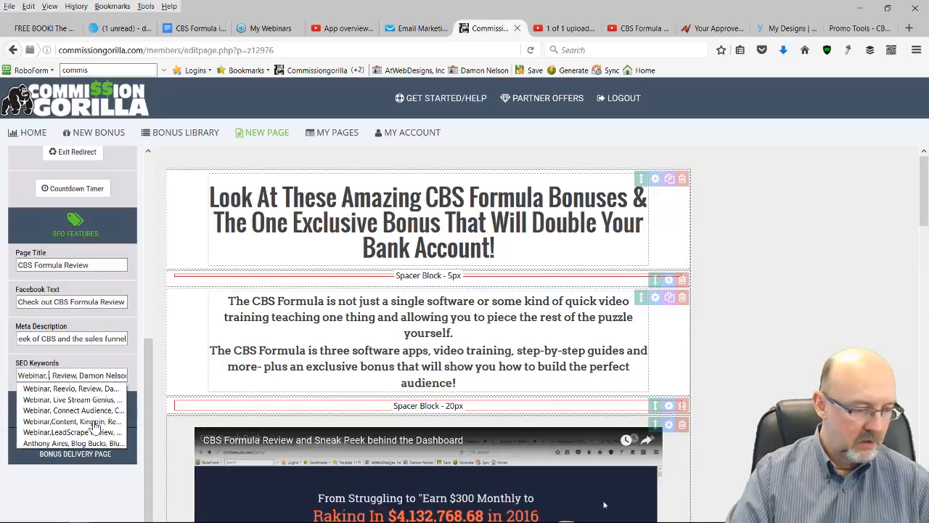
text(CBS formu)
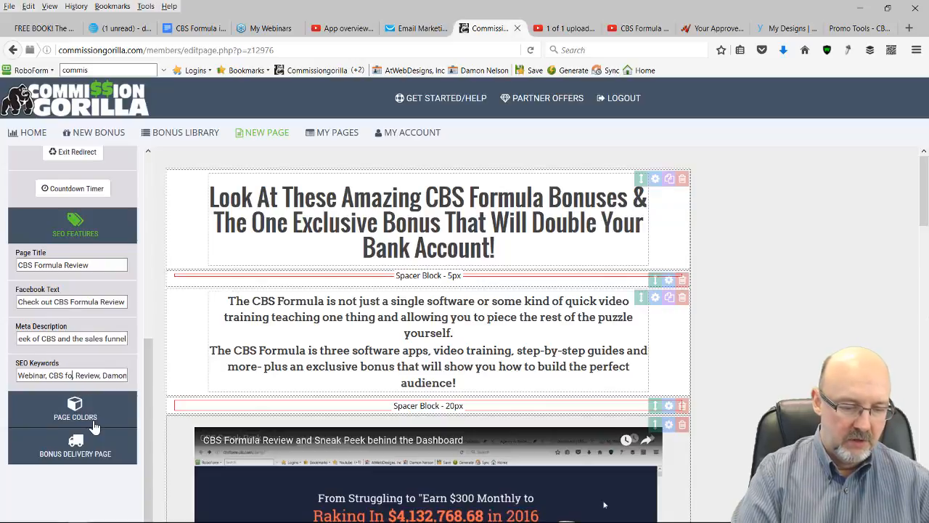
text(la)
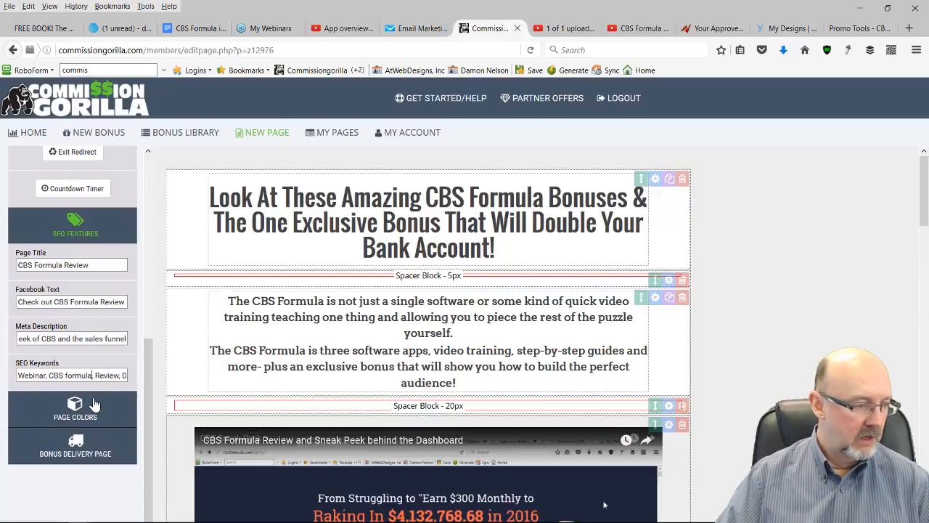
Check the page colors and bonus delivery filename, and save the delivery page header reading "Here are your bonuses for the CBS Formula Purchase (be sure to register for the webinar NOW!)".
click(91, 415)
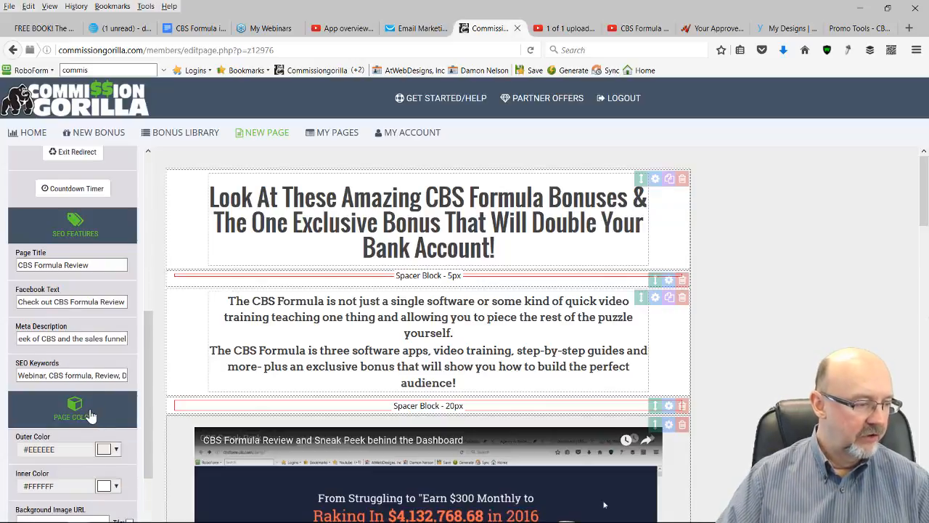
scroll(91, 415, down, 3)
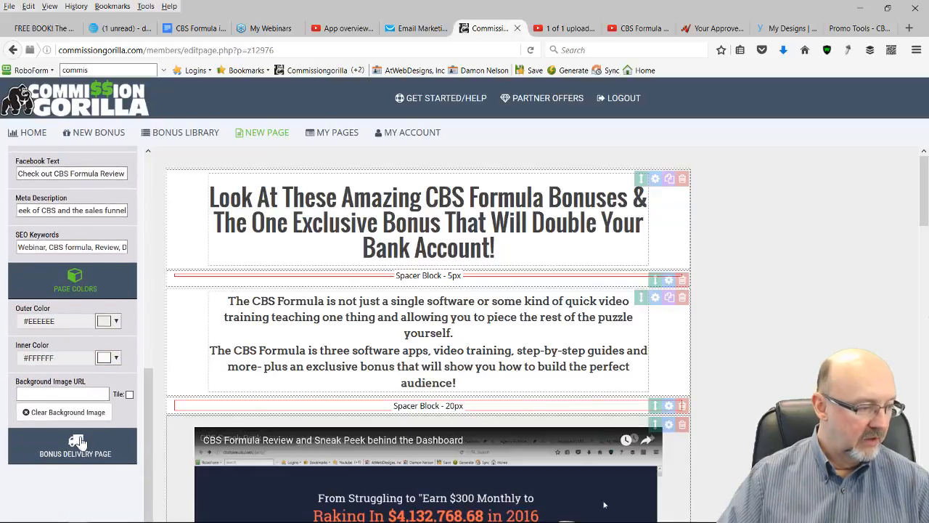
click(76, 444)
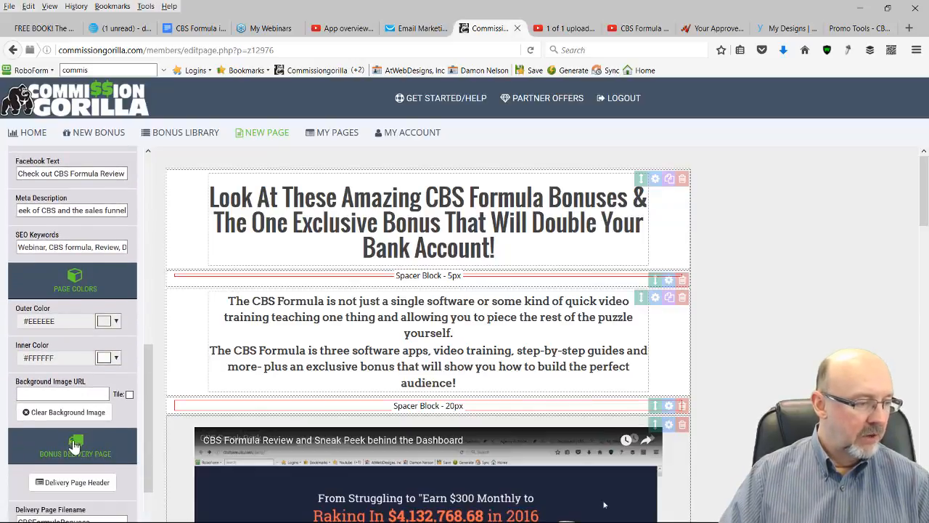
scroll(75, 444, down, 3)
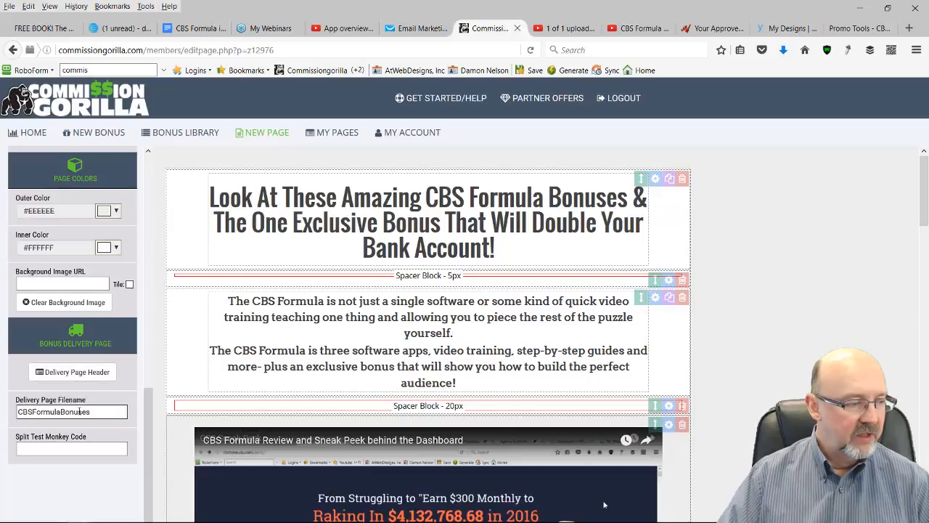
click(50, 411)
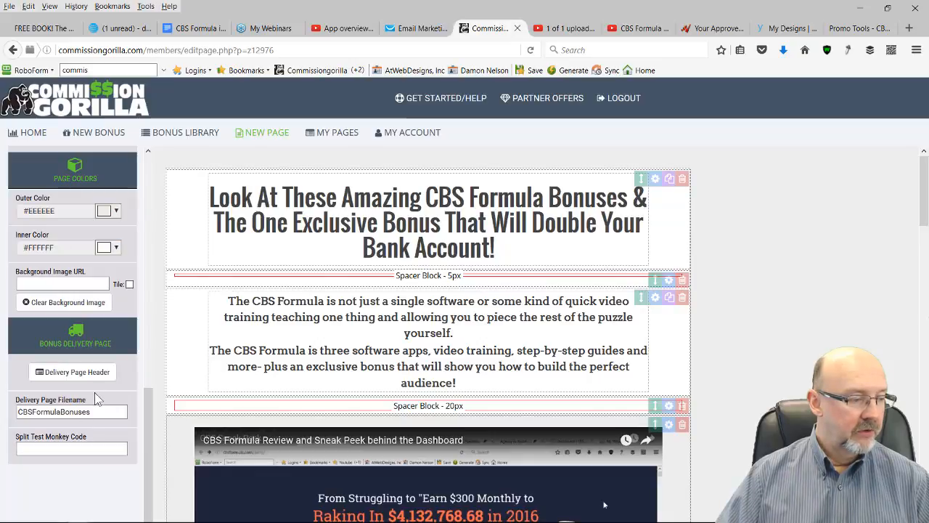
click(97, 374)
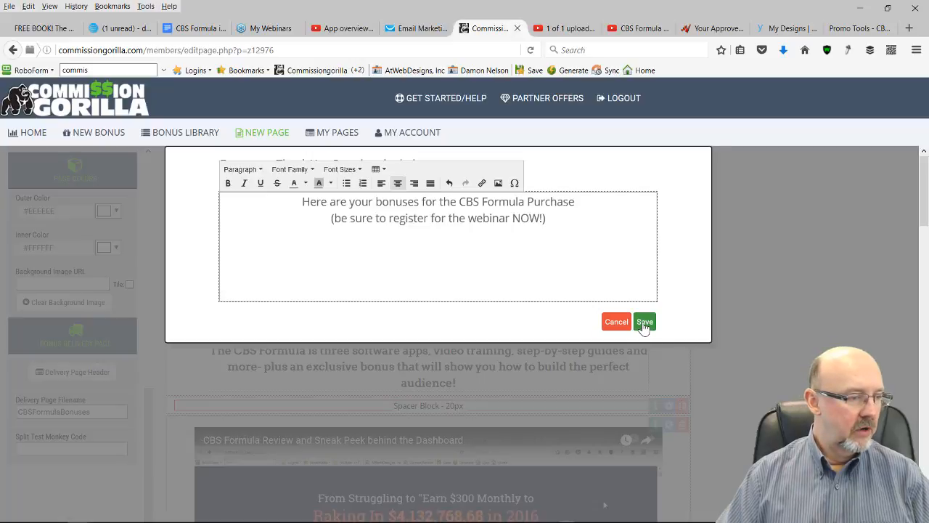
click(644, 323)
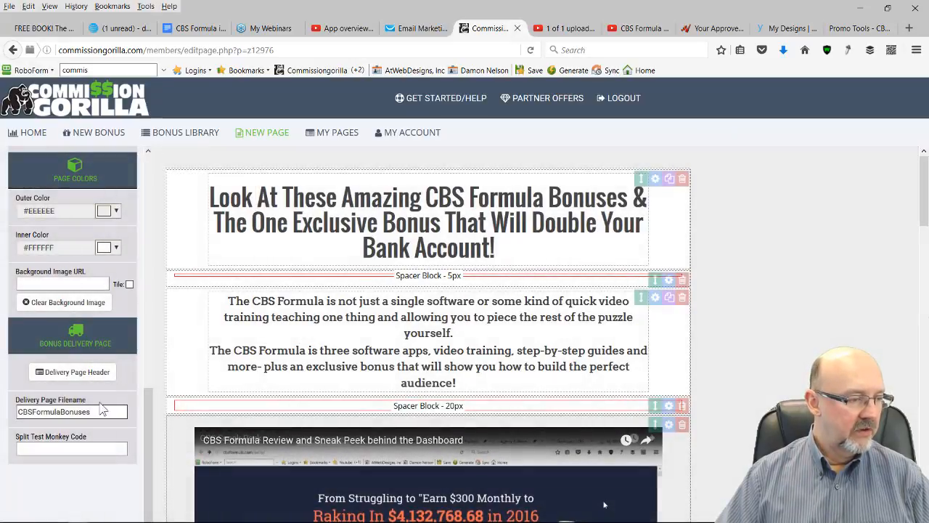
Save the bonus page with its updated SEO and delivery page settings.
scroll(102, 403, up, 3)
scroll(100, 377, up, 6)
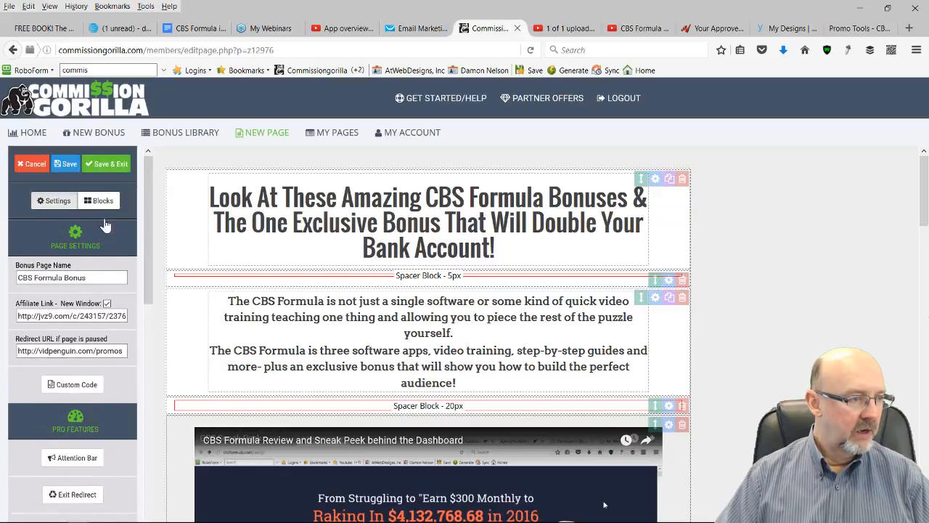
click(66, 166)
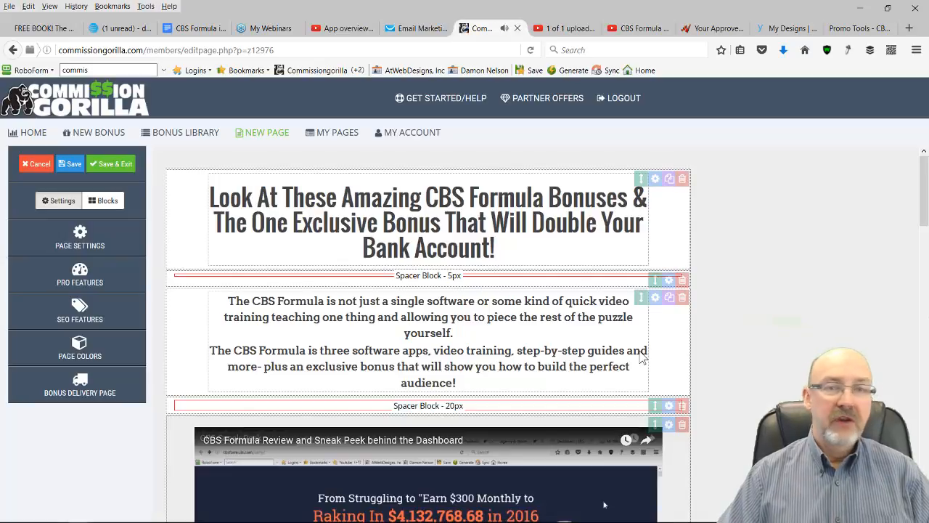
scroll(594, 411, down, 3)
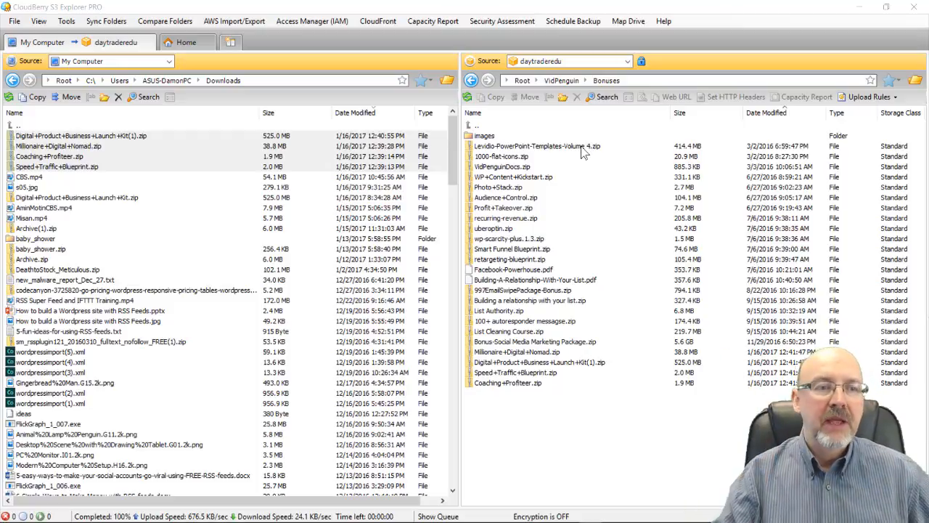
In CloudBerry S3 Explorer, reopen the Bonuses folder inside VidPenguin and sort its files by modification date, newest first.
click(563, 80)
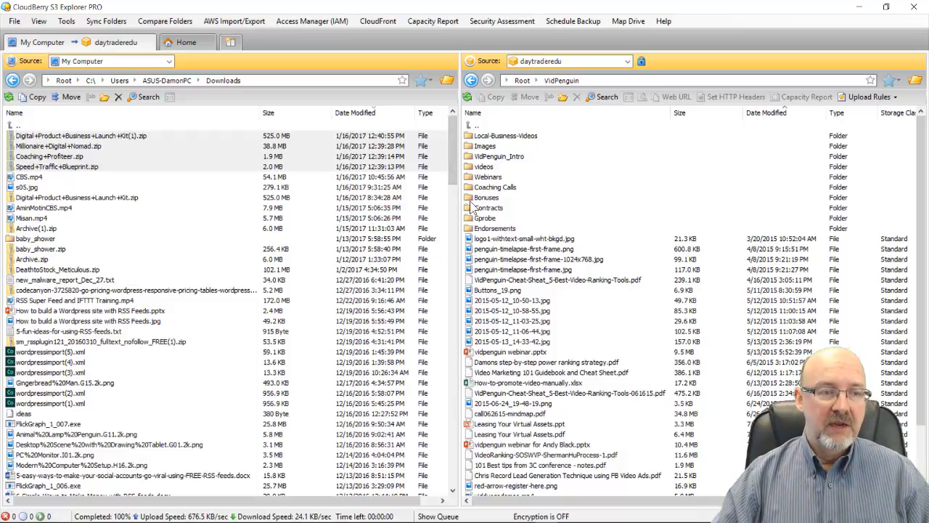
double_click(476, 199)
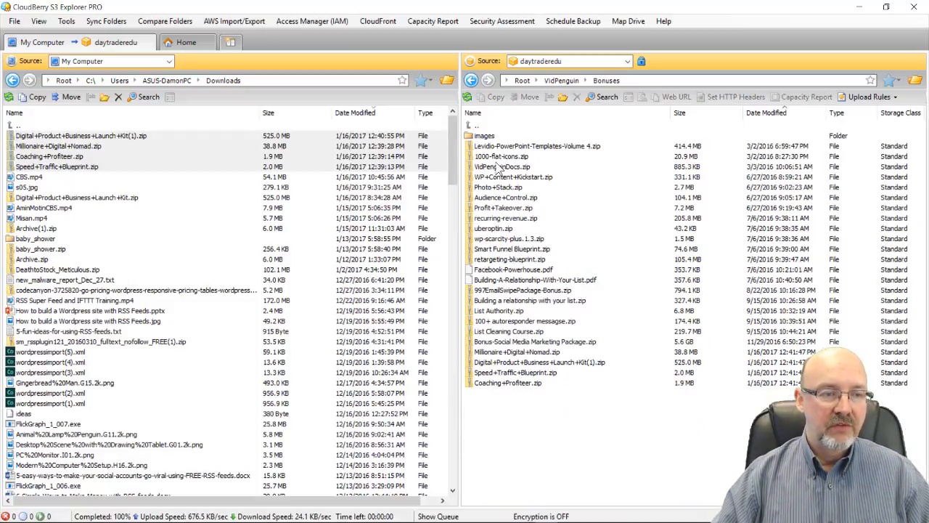
click(766, 113)
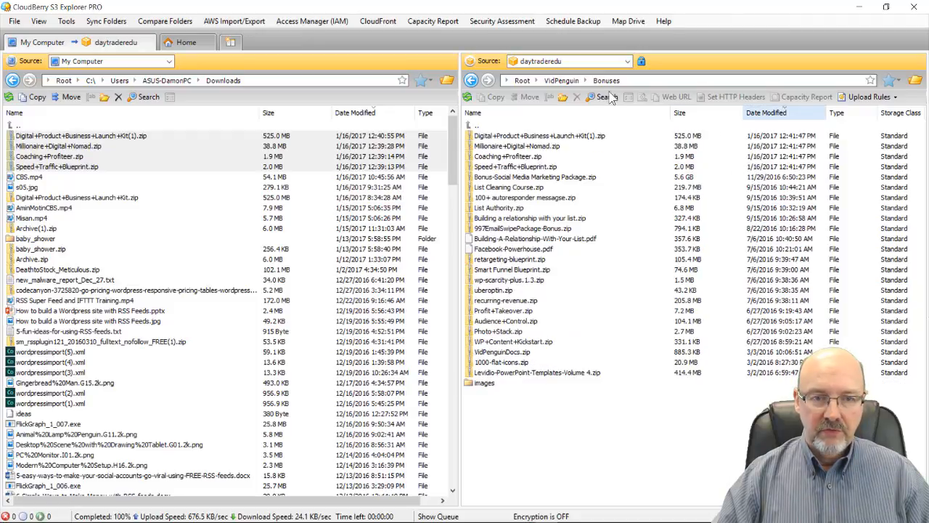
Make the four newest bonus zip files, from Digital+Product+Business+Launch+Kit(1).zip to Speed+Traffic+Blueprint.zip, public to everyone in their ACL settings.
click(483, 137)
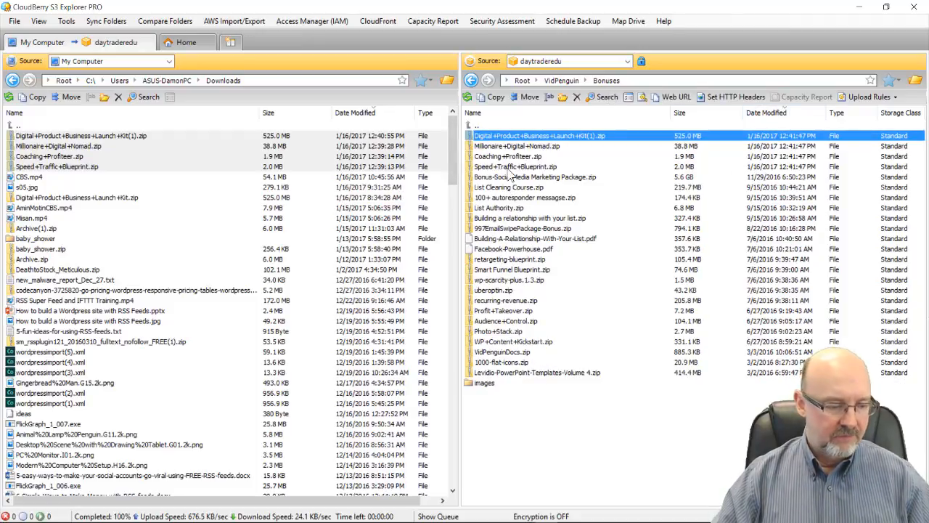
shift+click(511, 167)
right_click(510, 169)
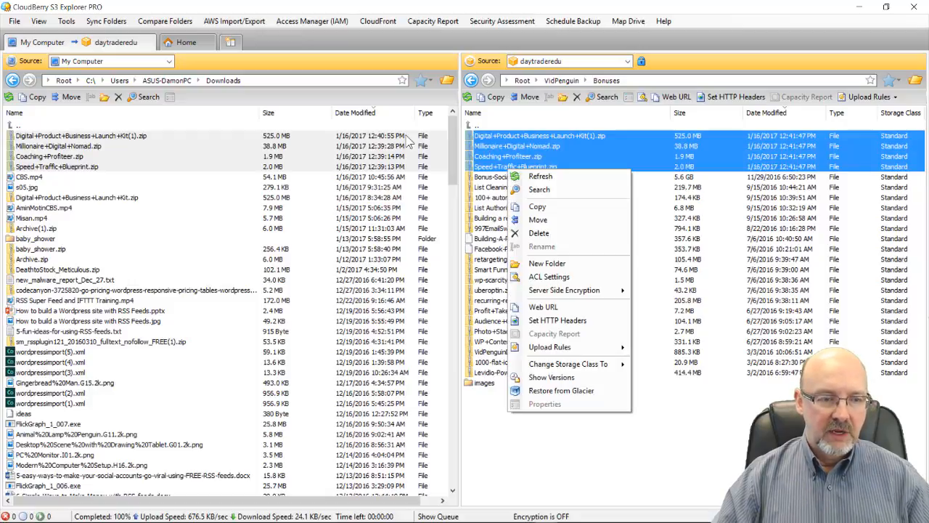
click(559, 276)
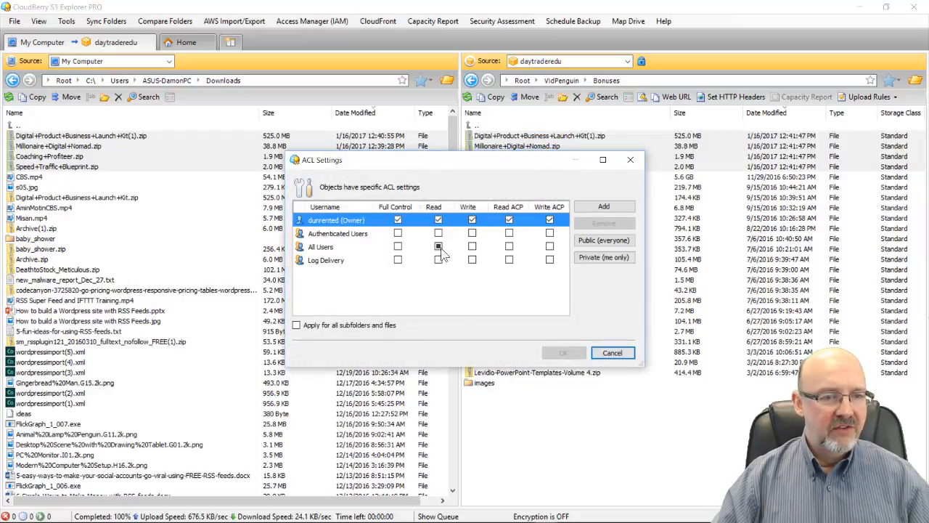
click(604, 241)
click(564, 353)
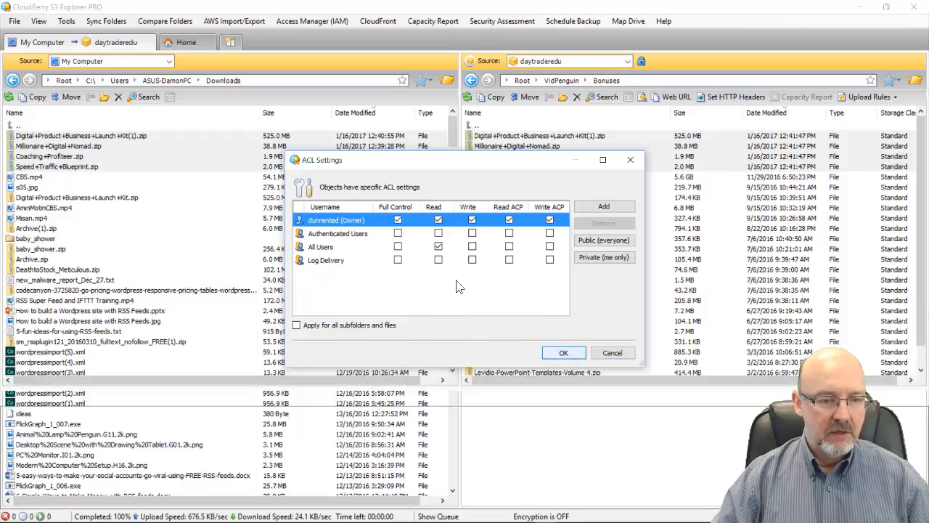
click(599, 219)
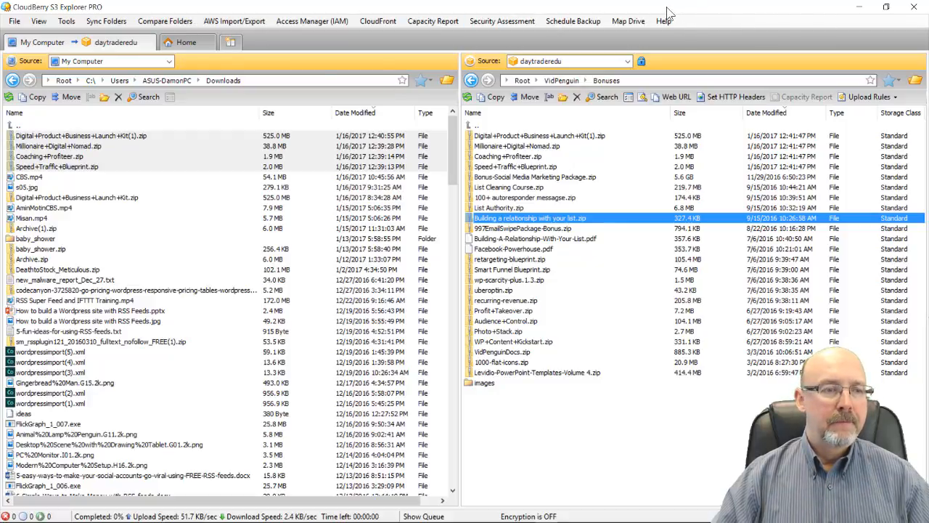
click(580, 138)
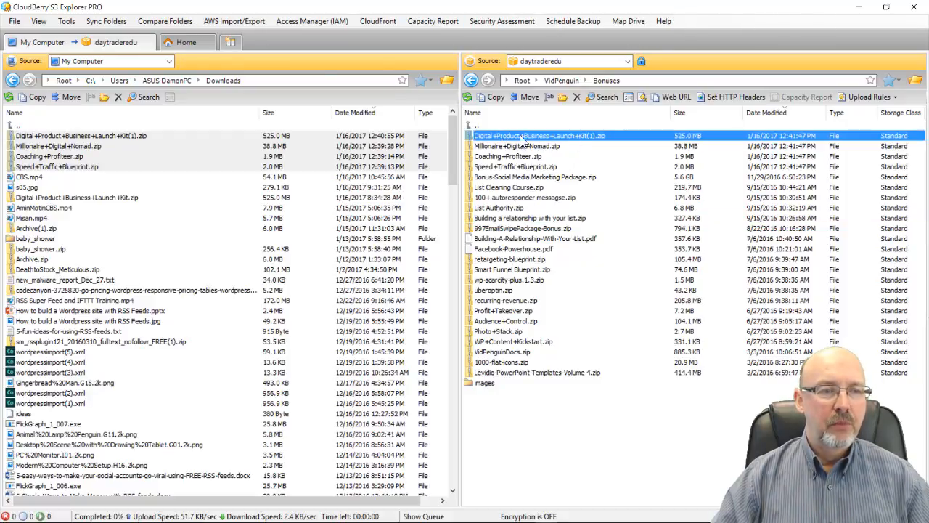
right_click(564, 136)
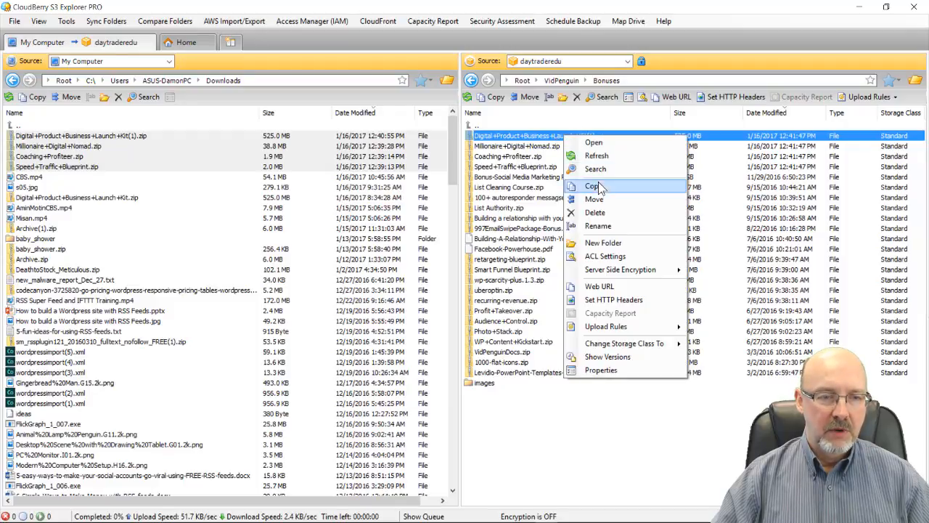
key(Return)
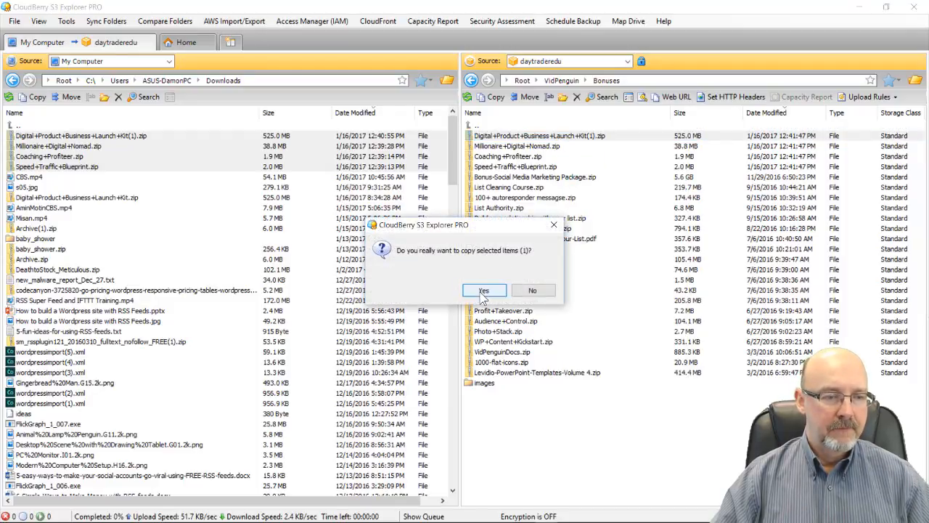
click(532, 291)
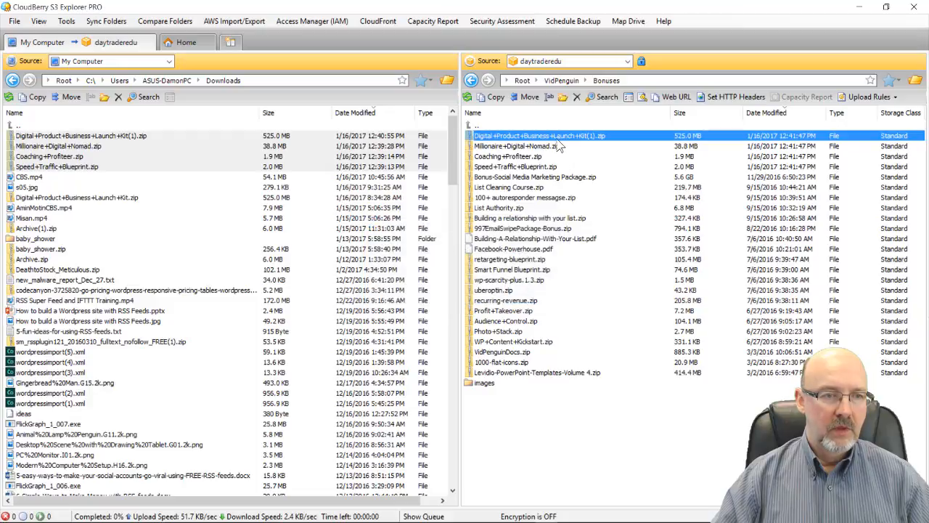
Generate a short chilp.it web URL for Digital+Product+Business+Launch+Kit(1).zip and copy it to the clipboard.
right_click(552, 136)
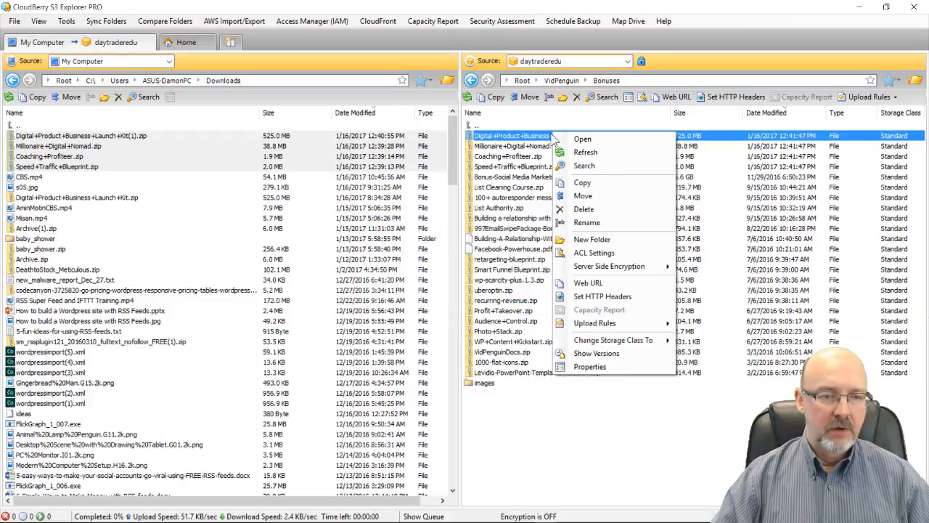
click(592, 282)
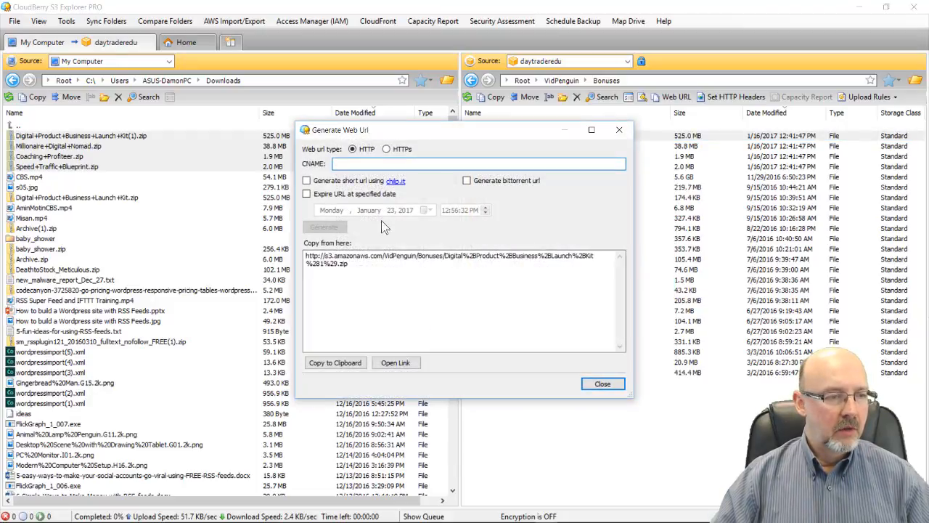
click(306, 180)
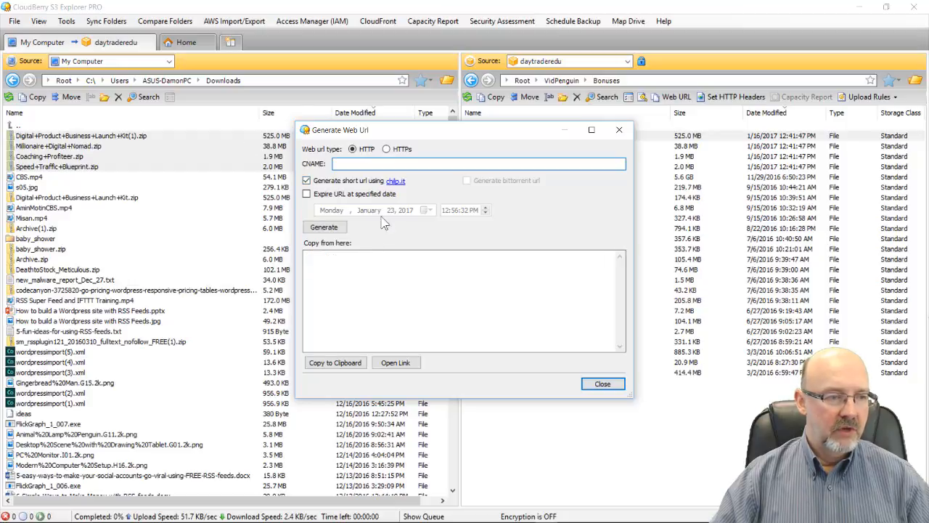
click(335, 228)
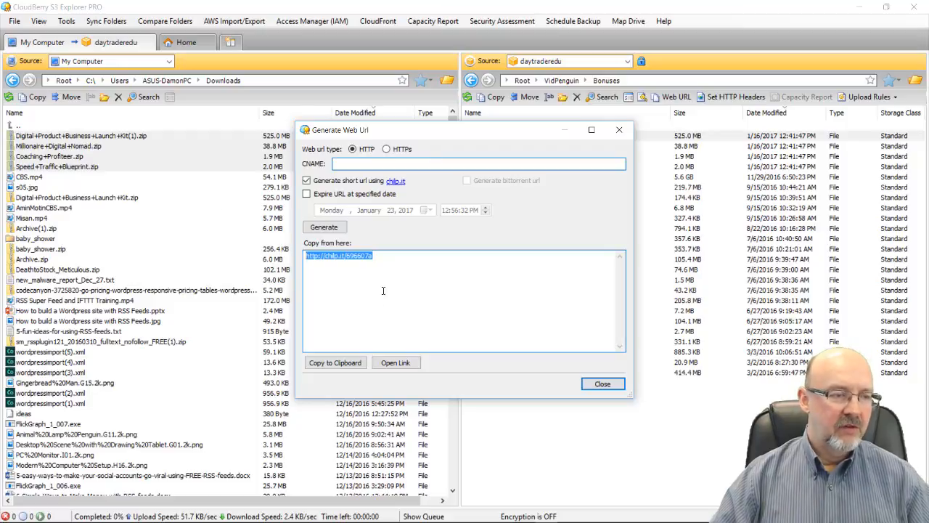
click(335, 362)
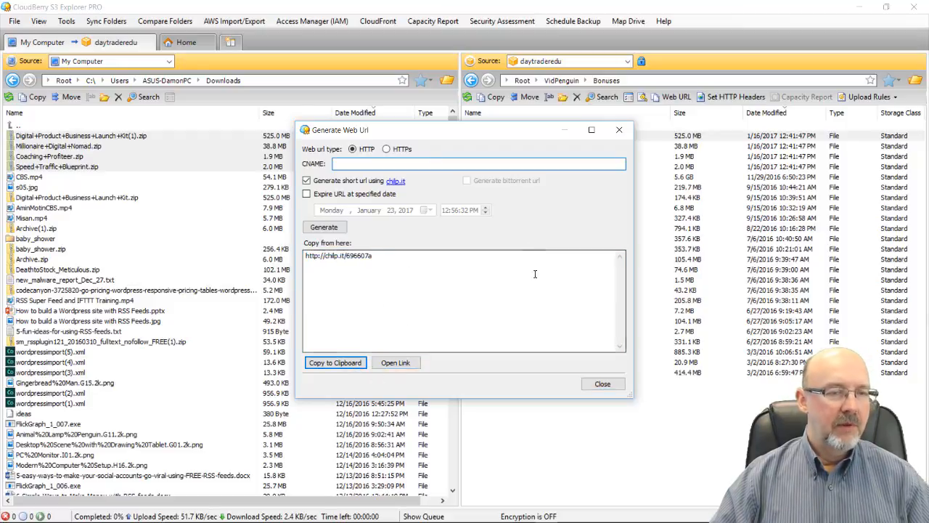
click(619, 130)
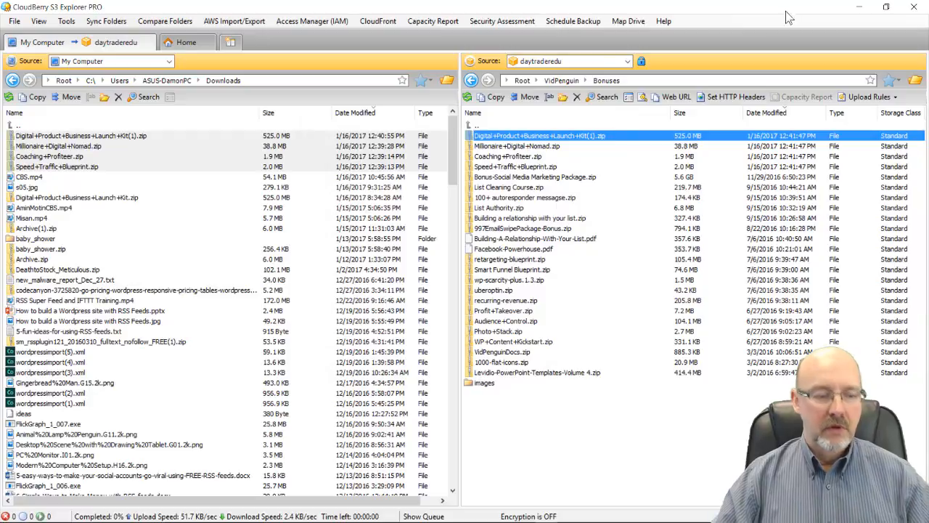
Switch to Commission Gorilla and open the Digital Product Launch Kit bonus from the library's CBS Formula category for editing.
key(alt+Tab)
key(alt+Tab)
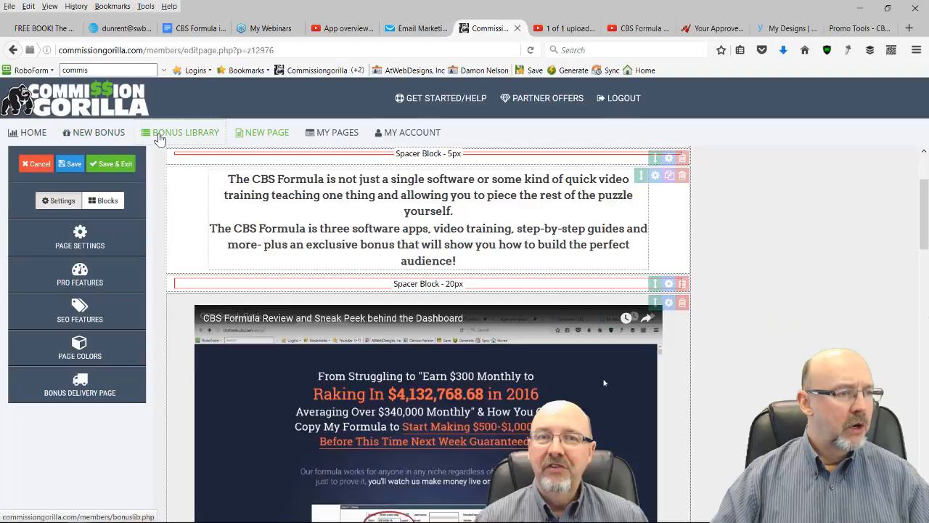
click(158, 137)
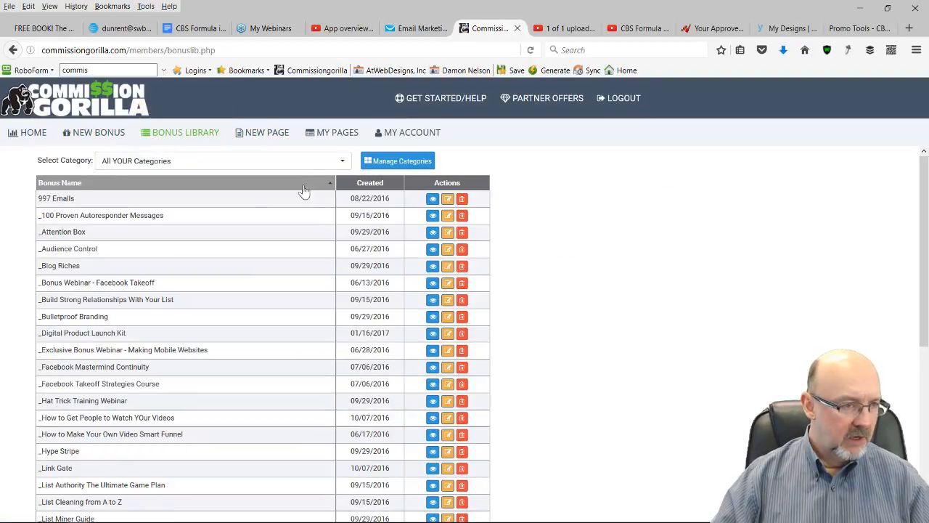
click(344, 165)
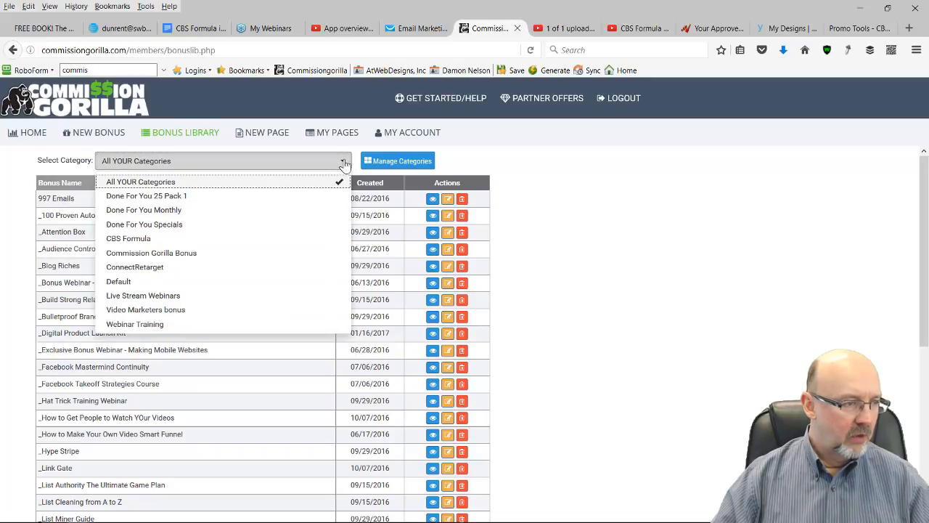
click(146, 241)
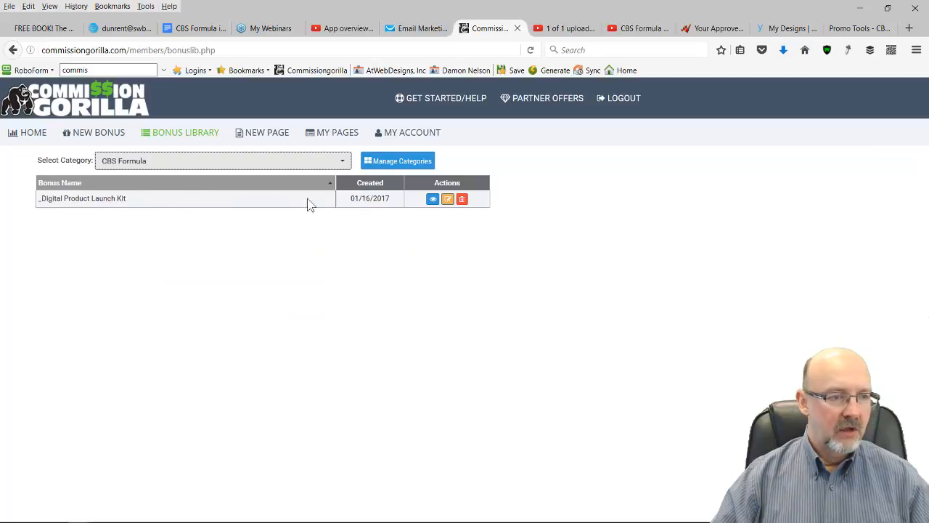
click(448, 201)
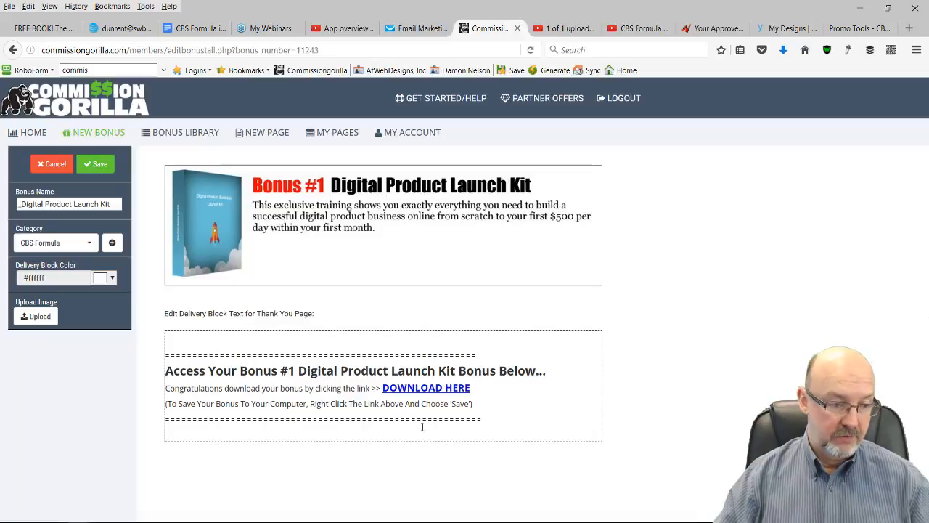
Set the delivery block's DOWNLOAD HERE link to the copied short URL and save the bonus.
click(430, 387)
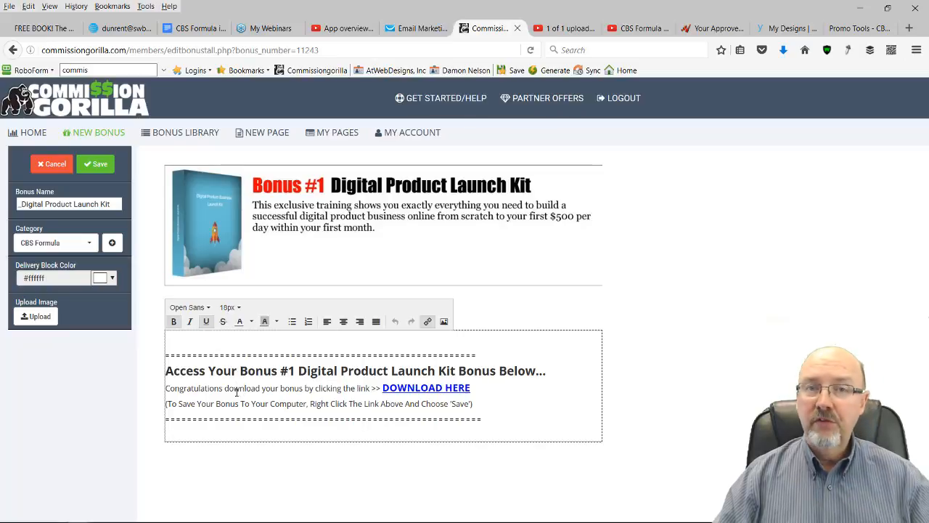
right_click(418, 388)
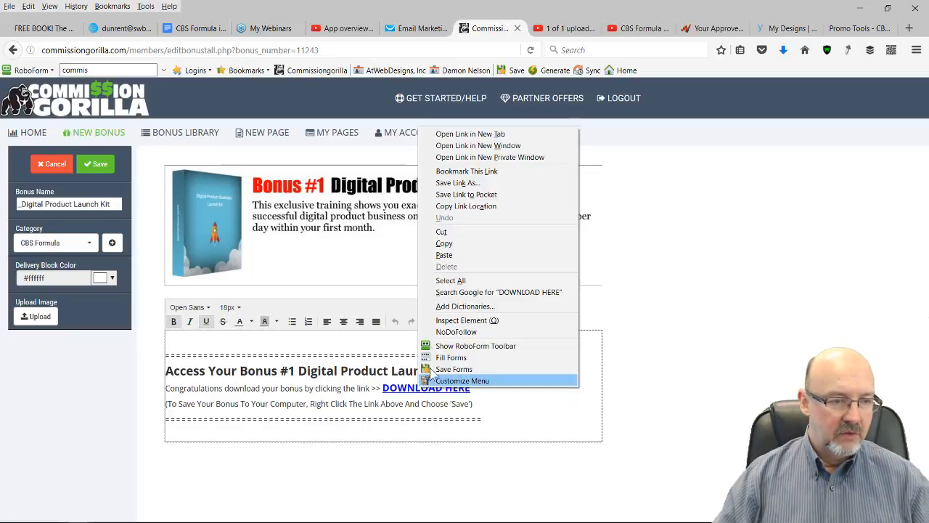
click(448, 394)
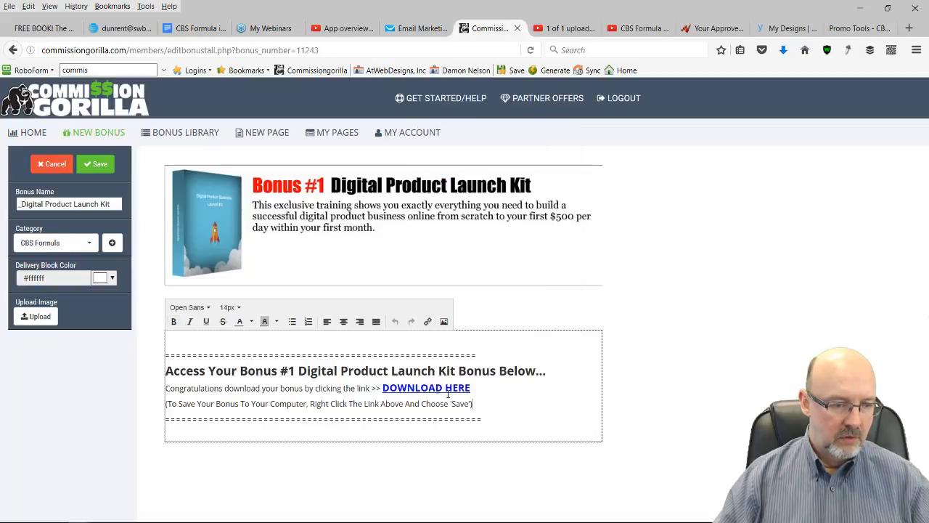
click(427, 321)
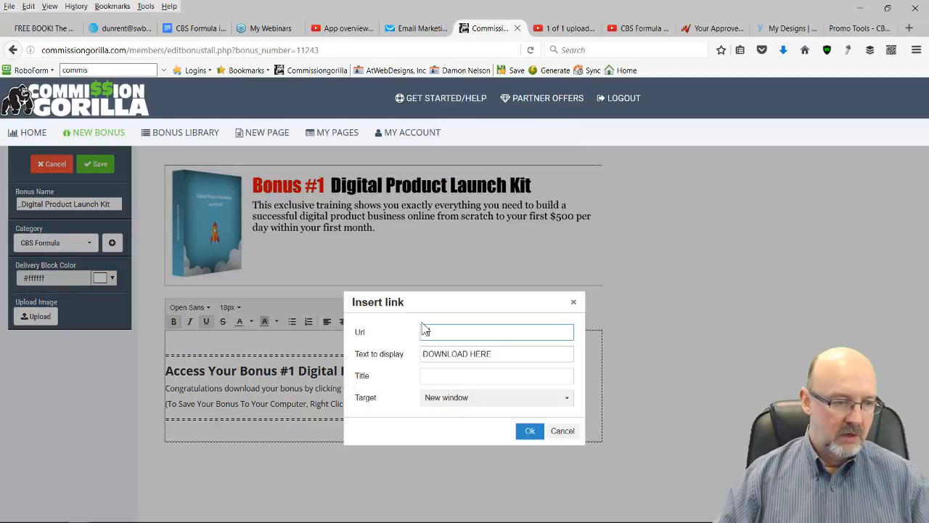
drag(456, 332, 389, 334)
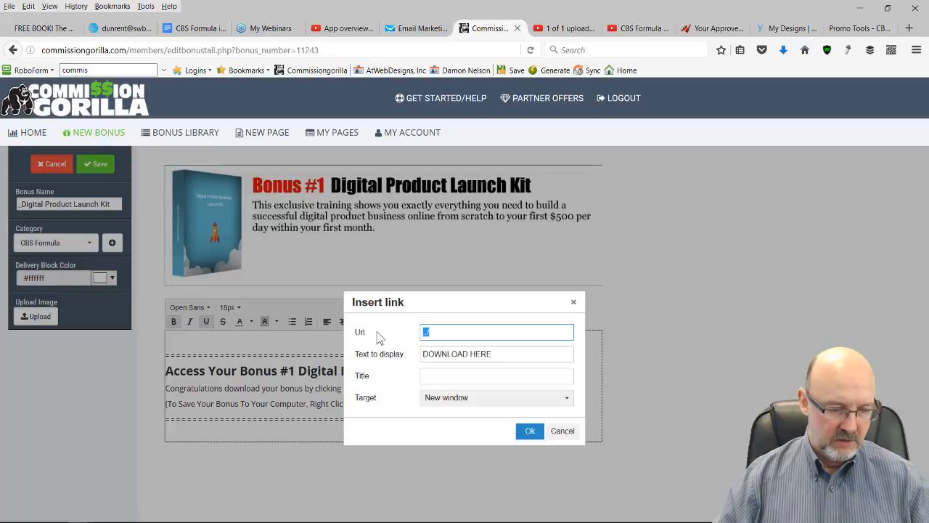
key(ctrl+v)
click(529, 430)
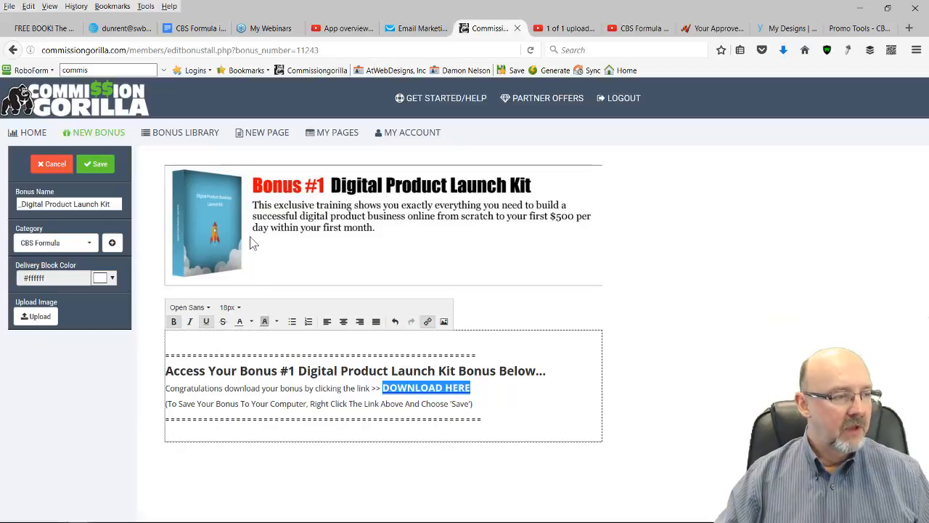
click(98, 167)
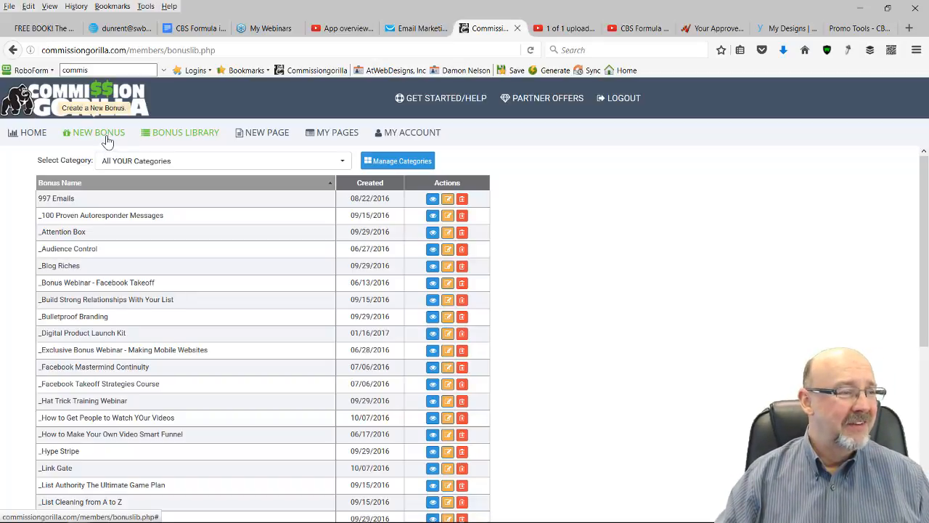
Create a new bonus with the Image/Graphic block layout and upload 2017-01-16_12-37-54.jpg from the Snagit folder as its image.
click(106, 138)
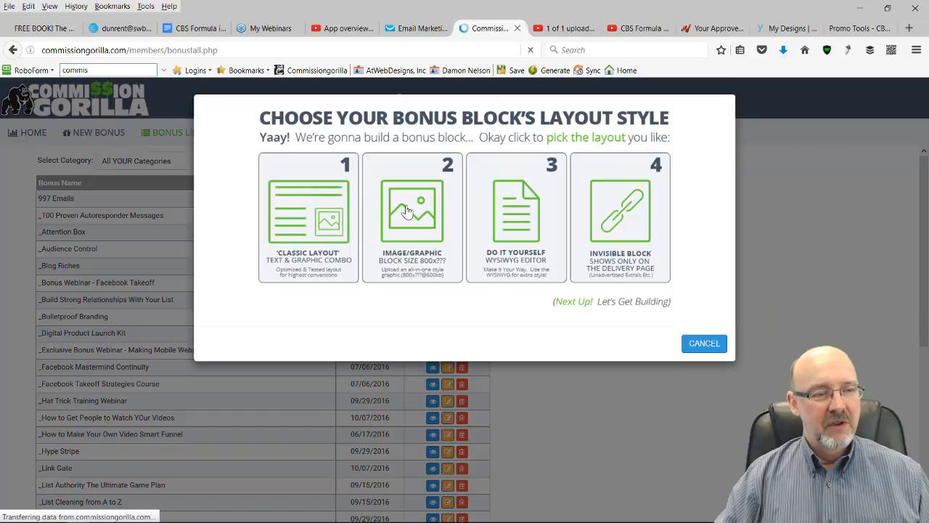
click(407, 210)
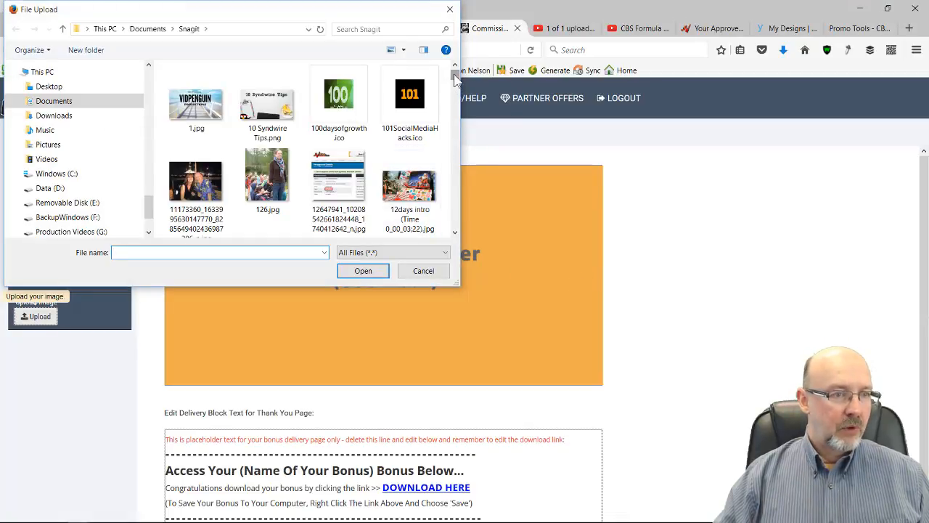
drag(453, 73, 456, 70)
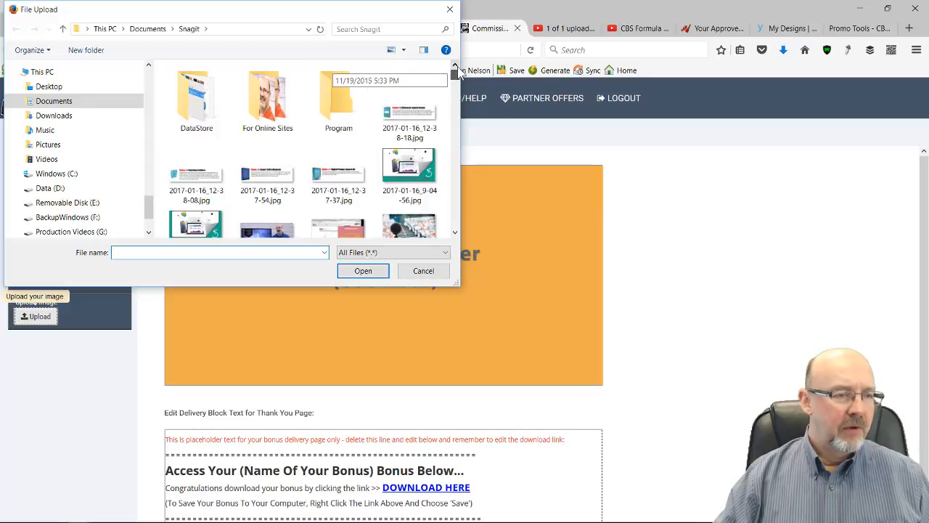
click(267, 174)
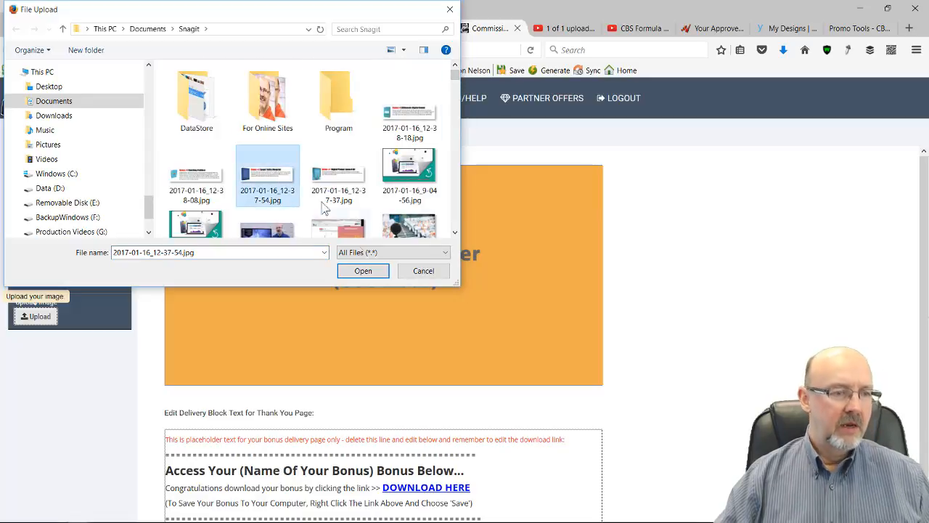
click(363, 270)
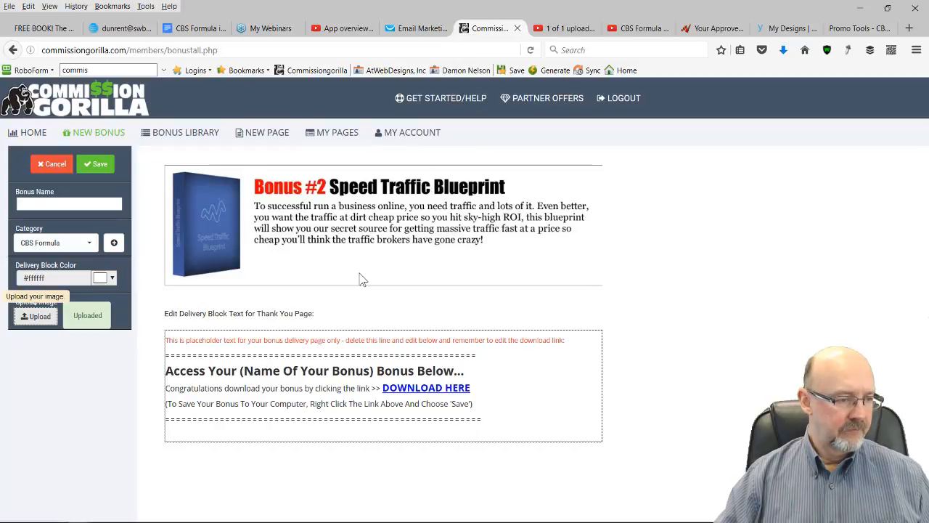
Delete the delivery block's red placeholder line and replace "(Name Of Your Bonus)" in its heading with "Bonus #2 Speed Traffic Blueprint".
drag(575, 348, 166, 336)
key(Delete)
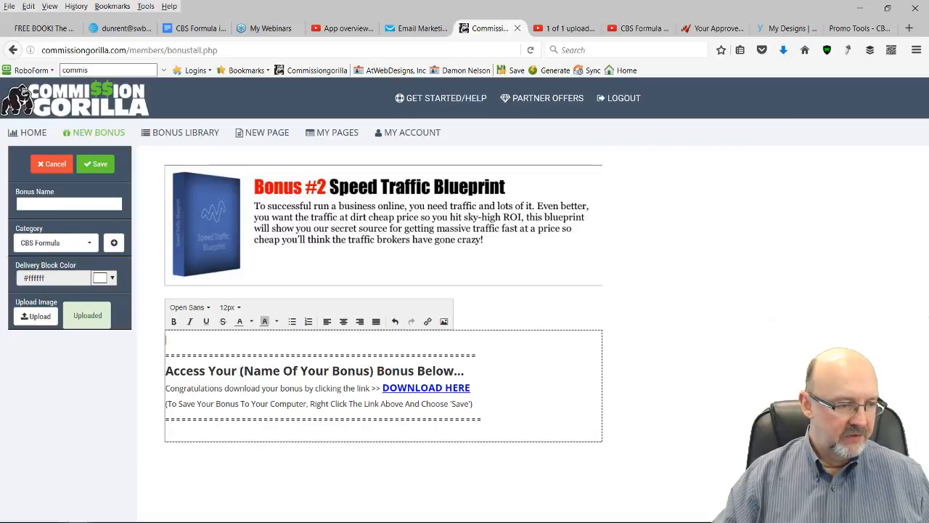
drag(240, 371, 374, 372)
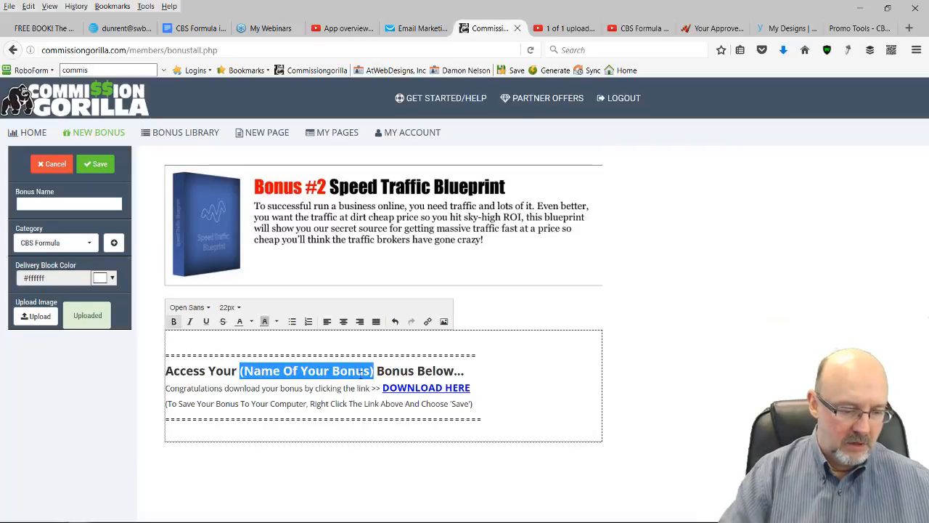
text(Bonus #)
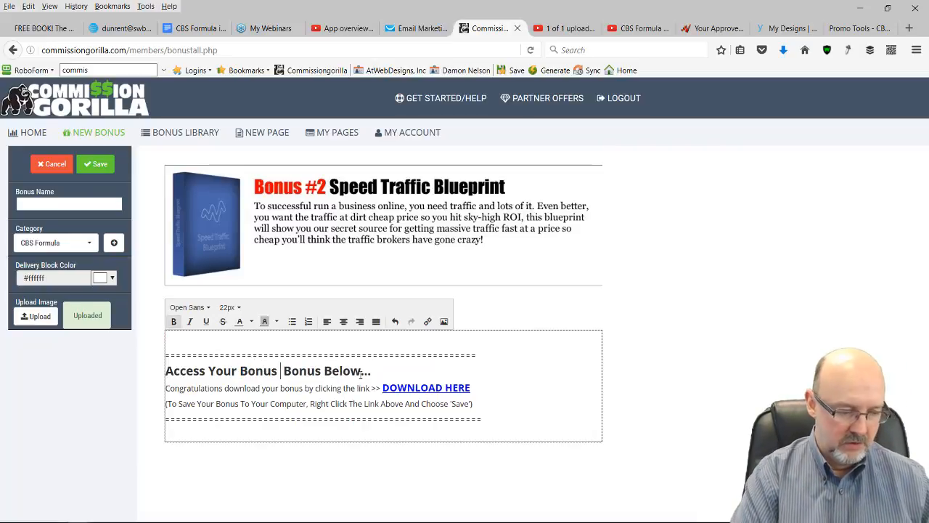
text(2)
text( Speed )
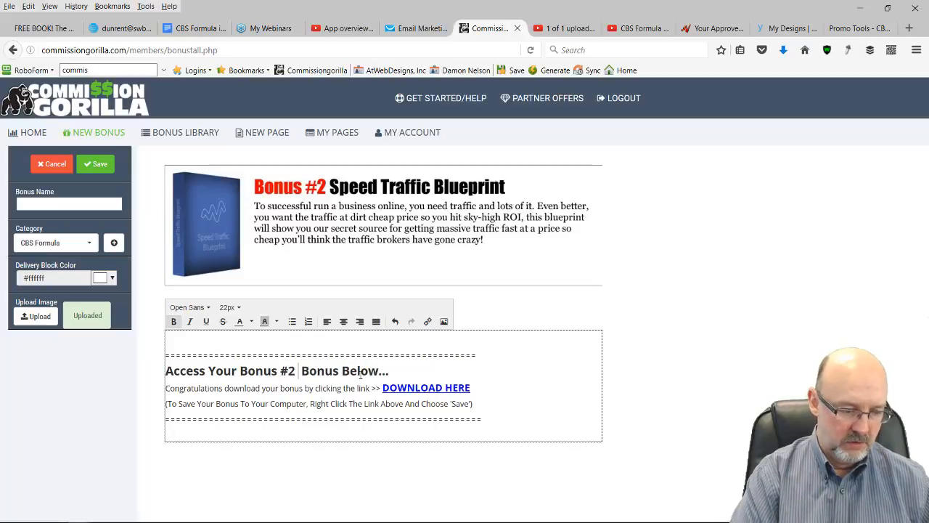
text(Tr)
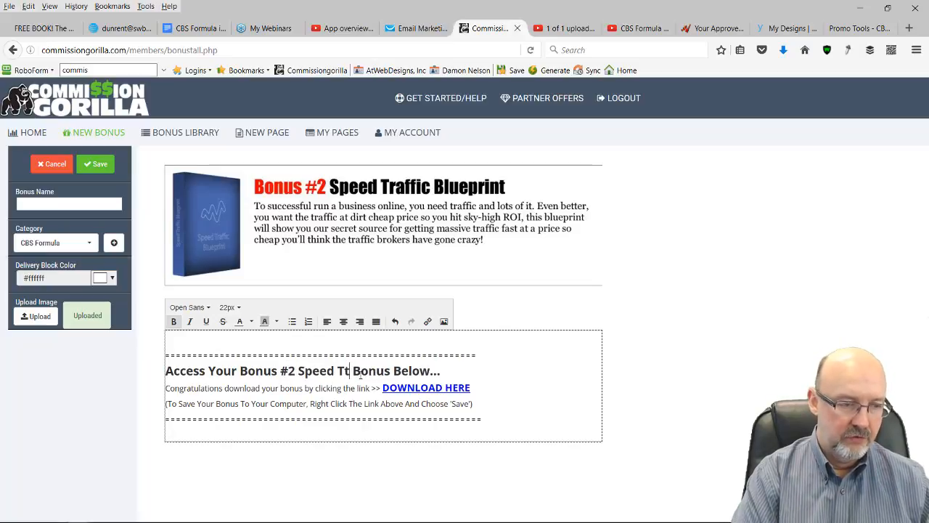
key(BackSpace)
text(raffic)
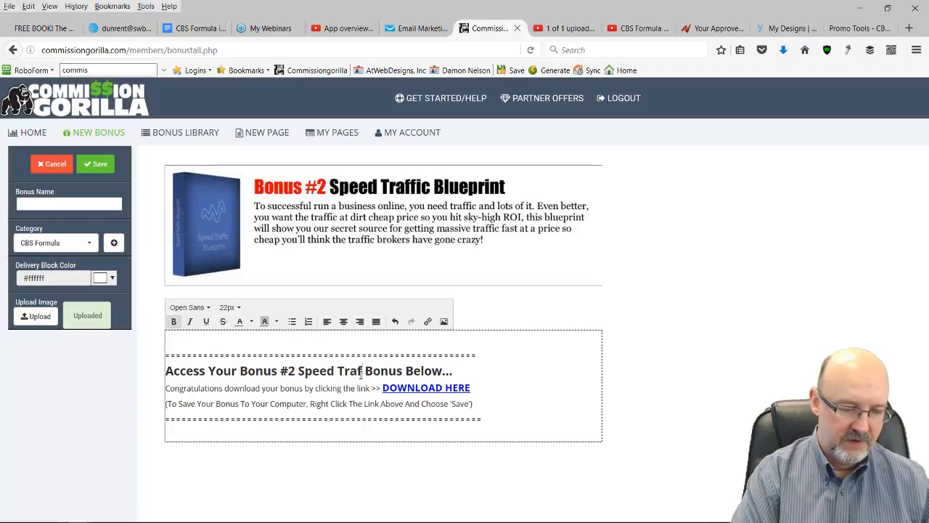
text( Bluepr)
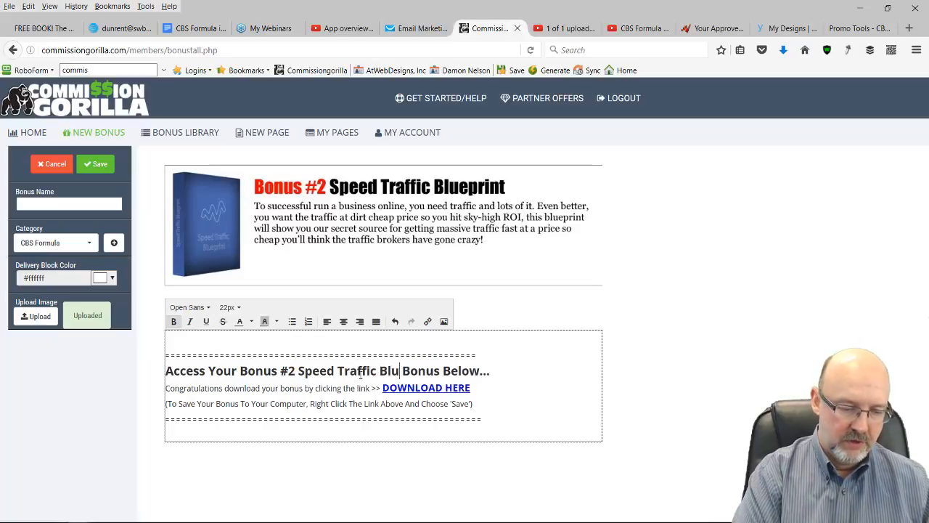
text(int)
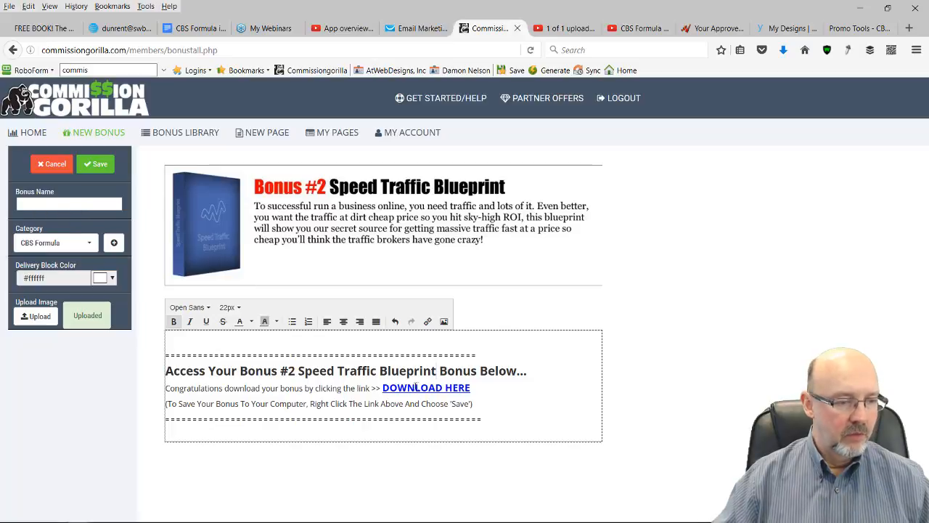
Copy the product title from the delivery heading and name the bonus "_Speed Traffic Blueprint".
drag(438, 370, 297, 371)
key(ctrl+c)
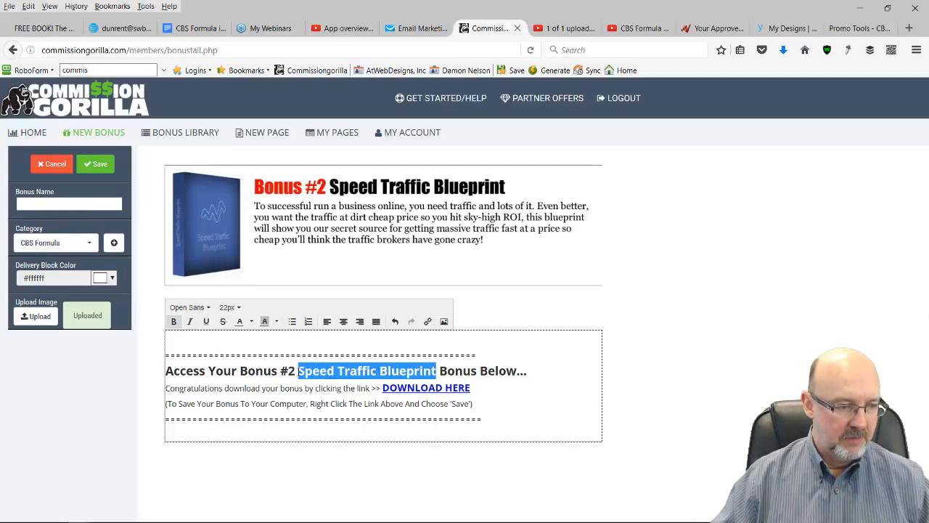
click(38, 205)
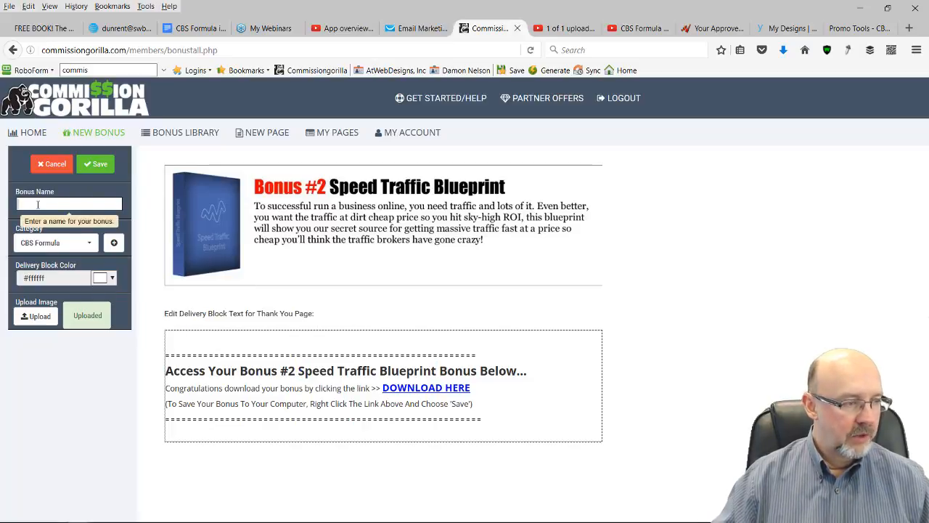
key(ctrl+v)
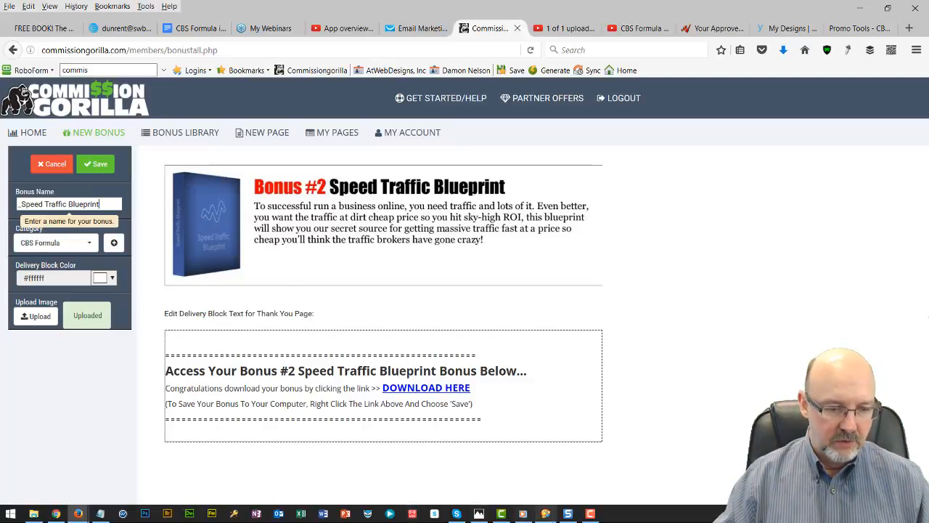
Switch to CloudBerry S3 Explorer, generate a short chilp.it web URL for Speed+Traffic+Blueprint.zip in the Bonuses folder and copy it to the clipboard.
click(546, 513)
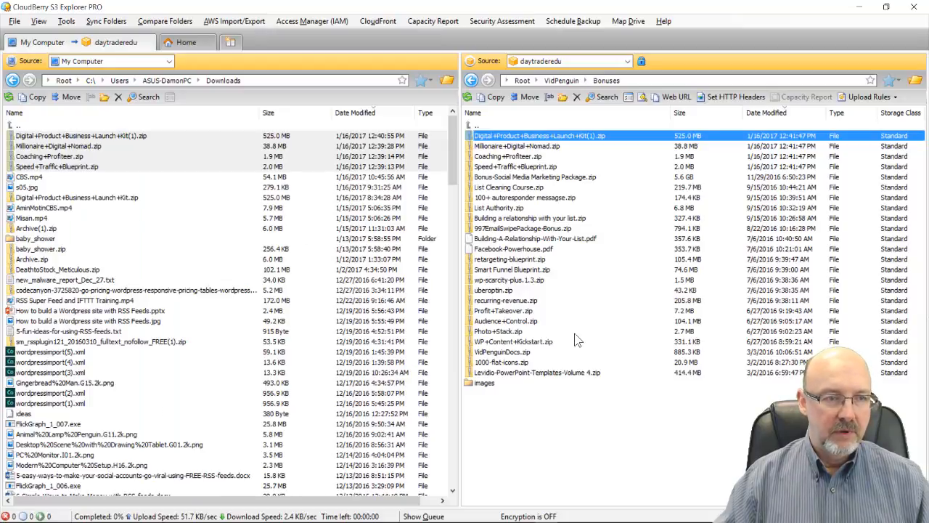
right_click(522, 167)
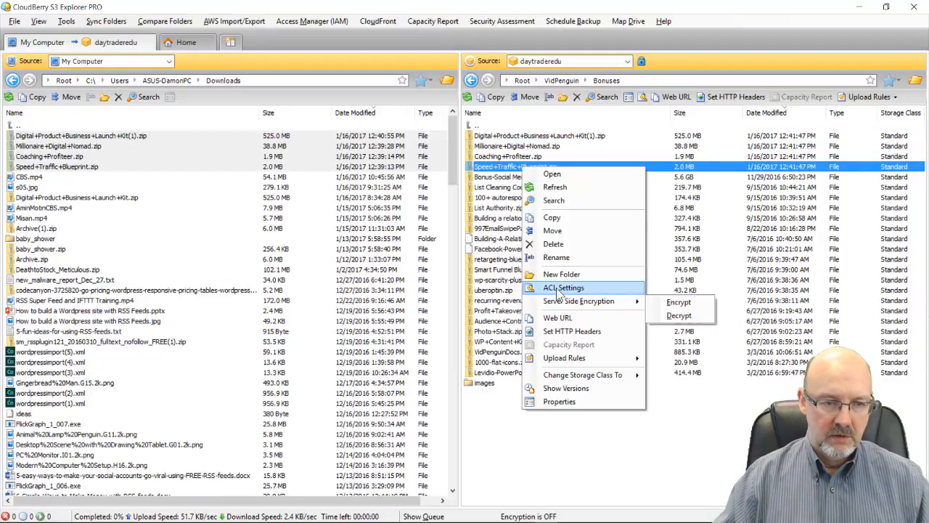
click(556, 319)
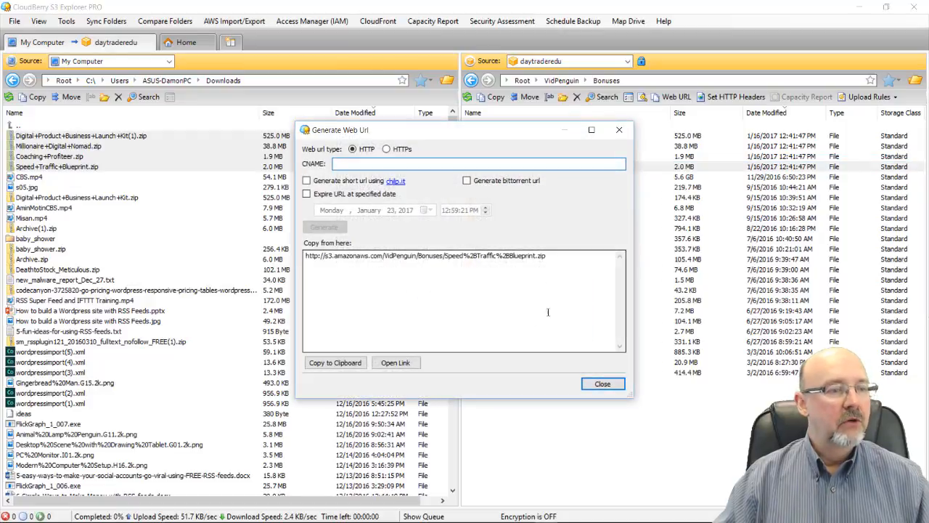
click(311, 182)
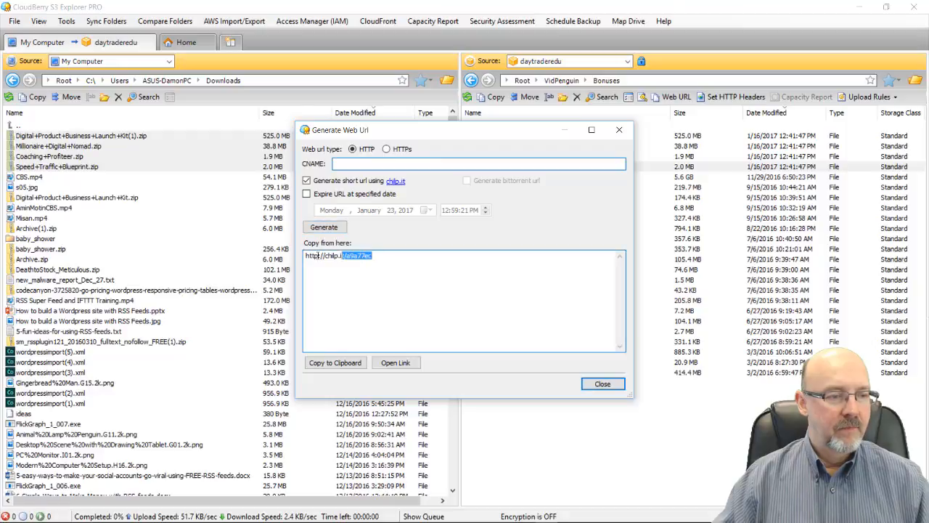
drag(374, 256, 269, 258)
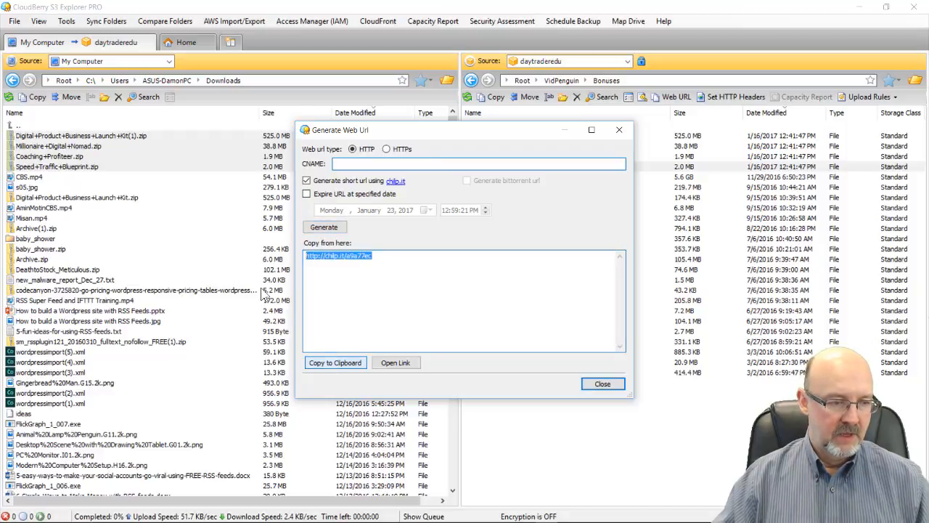
click(330, 365)
click(592, 385)
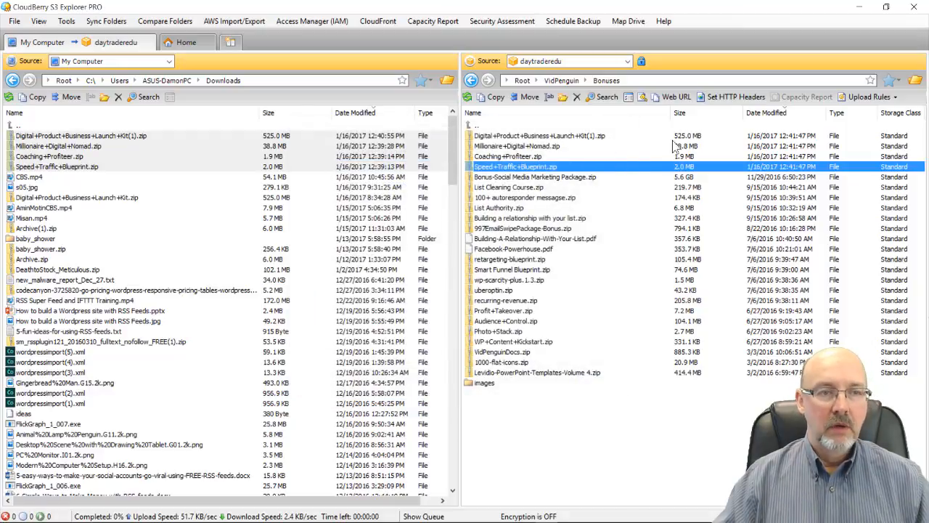
Switch back to Commission Gorilla, point the delivery block's DOWNLOAD HERE link to the copied short URL and save the bonus.
key(alt+Tab)
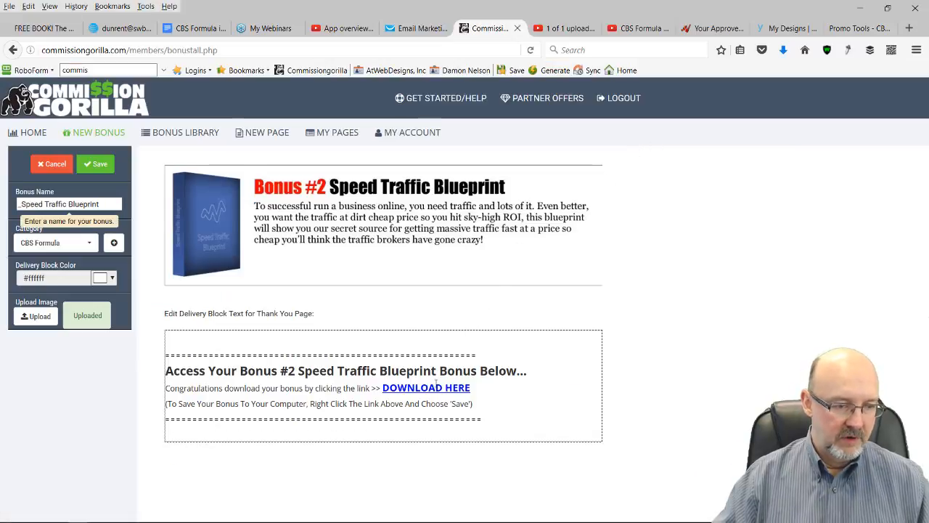
click(431, 388)
click(425, 321)
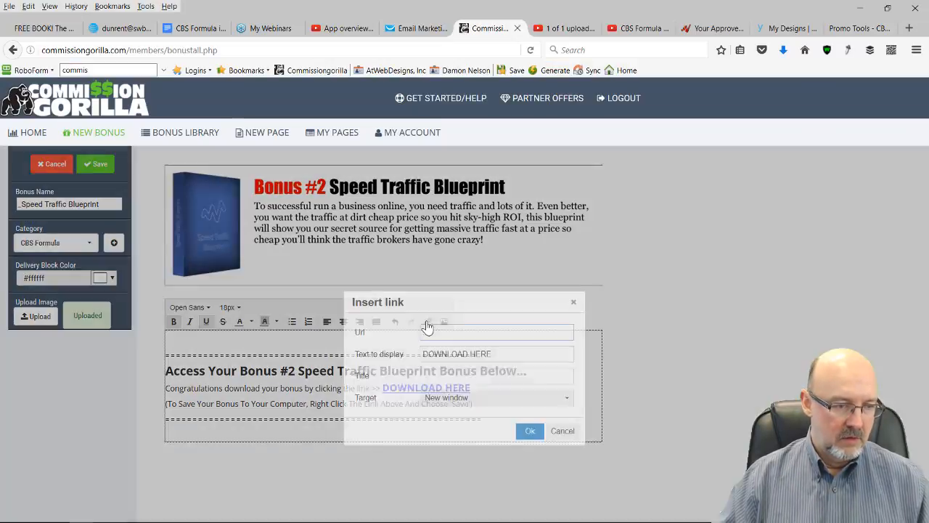
key(ctrl+v)
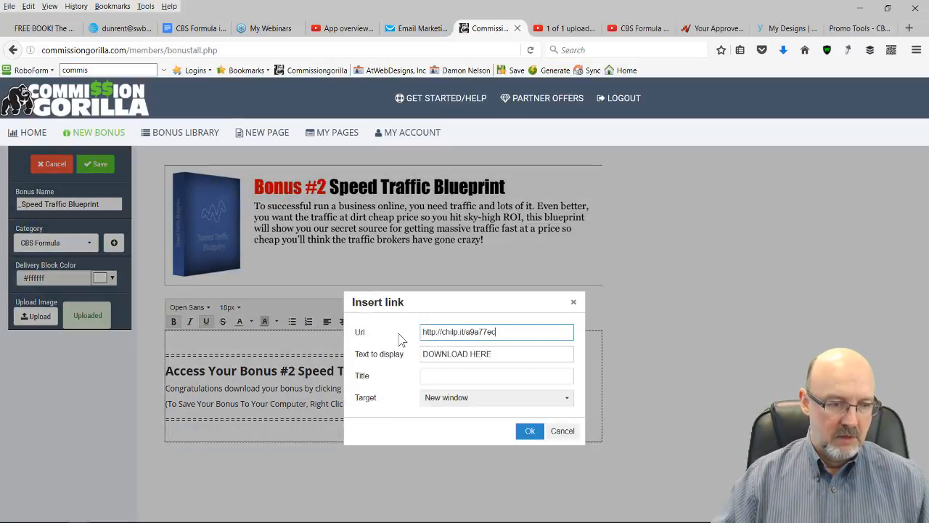
click(529, 431)
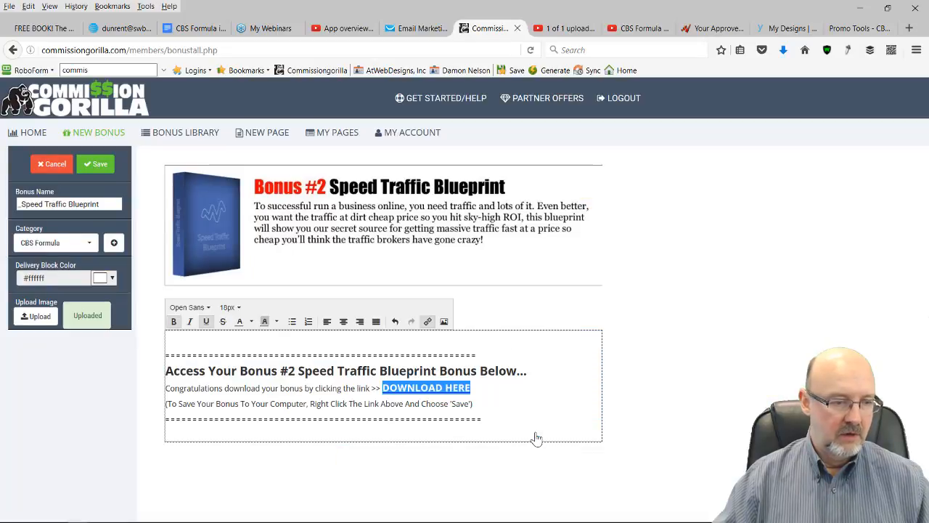
click(99, 170)
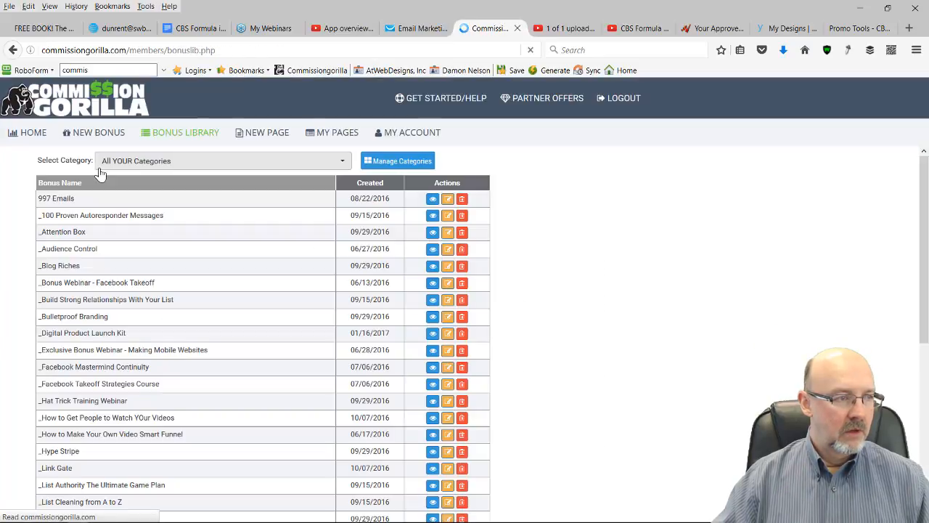
Create another bonus with the Image/Graphic block layout and upload 2017-01-16_12-38-08.jpg from the Snagit folder as its image.
click(94, 135)
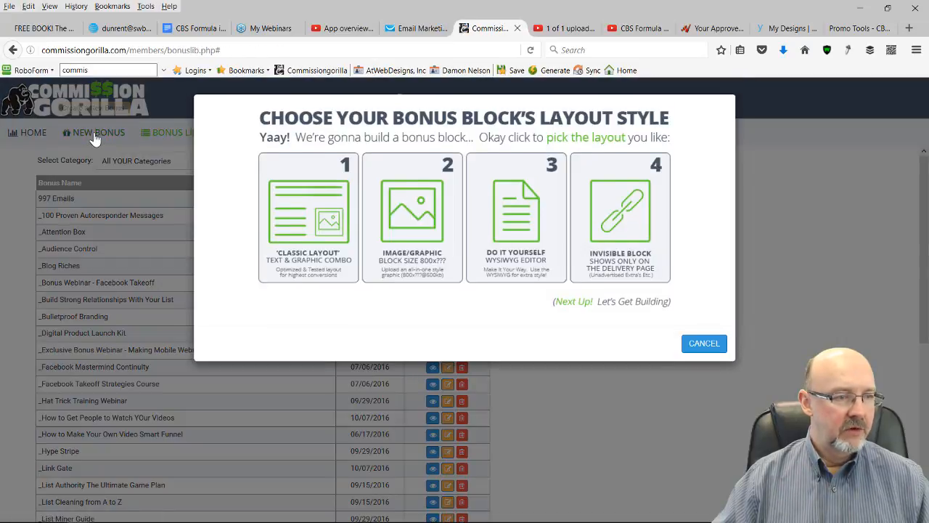
click(399, 220)
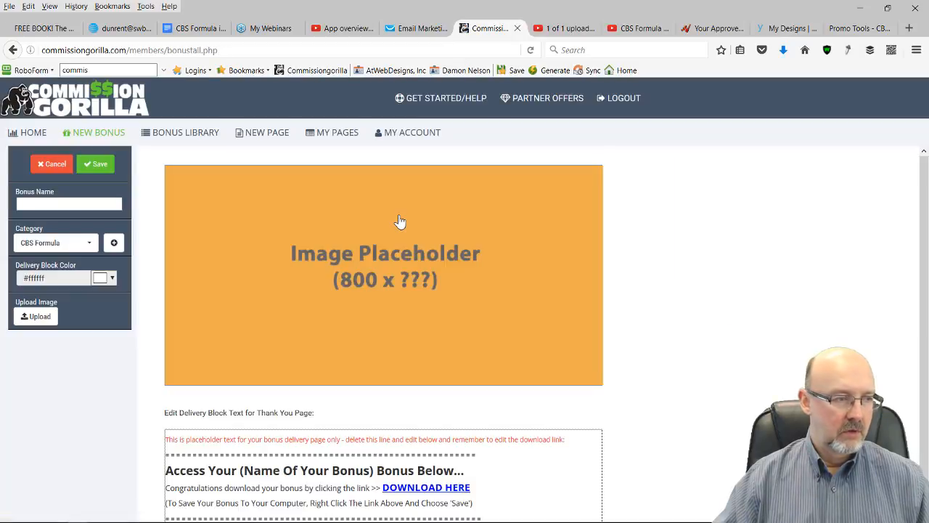
click(37, 317)
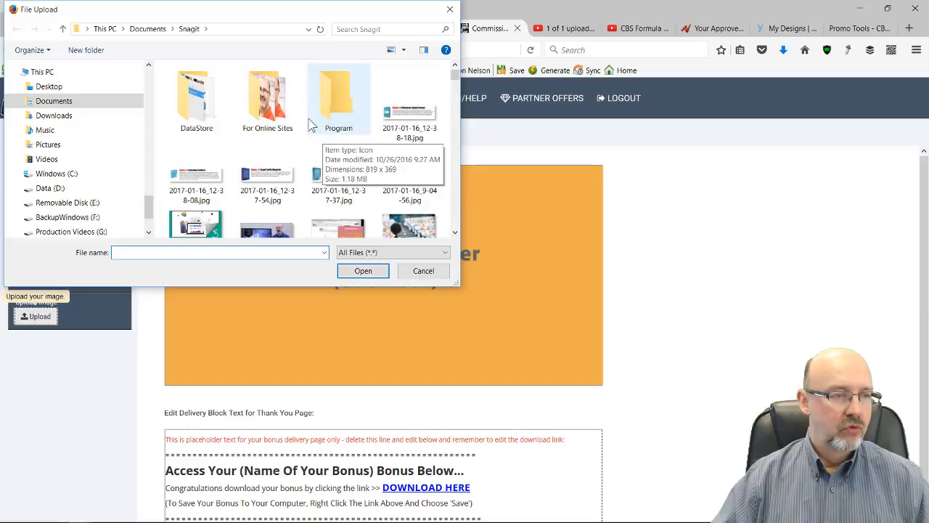
click(196, 174)
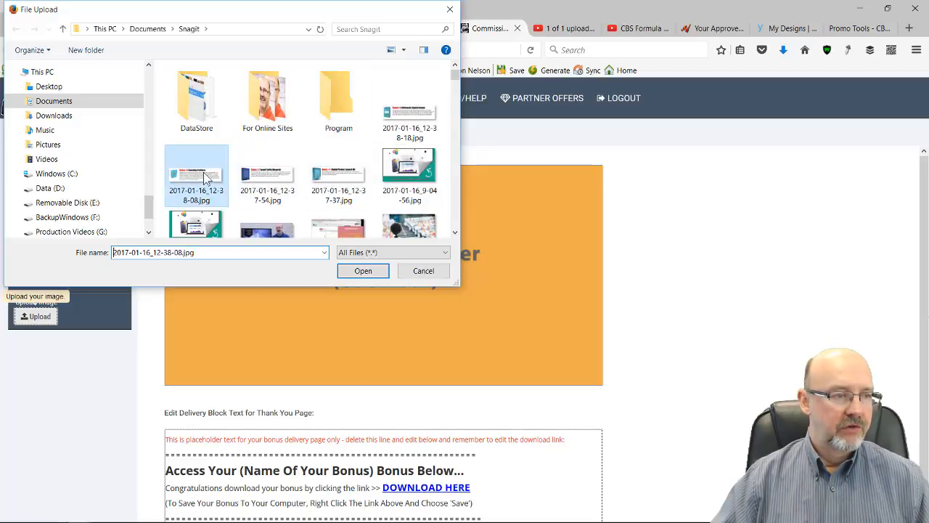
click(364, 270)
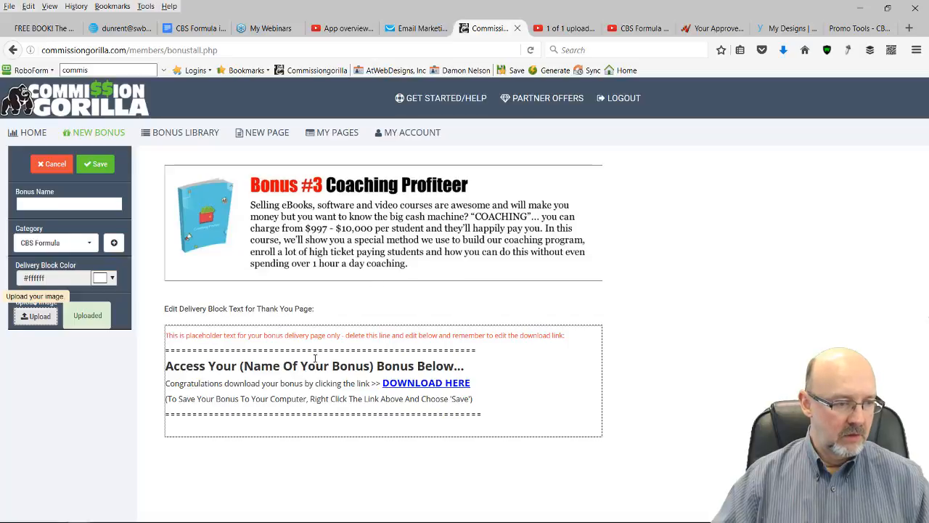
Delete the placeholder line from the delivery block and replace "(Name Of Your Bonus)" in the heading with "Bonus #3 Coaching Profiteer".
drag(559, 334, 141, 323)
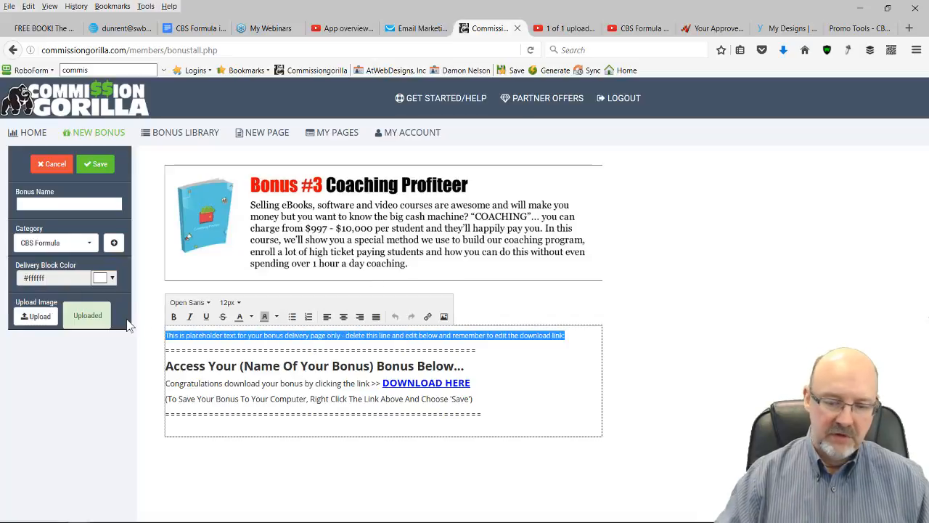
key(Delete)
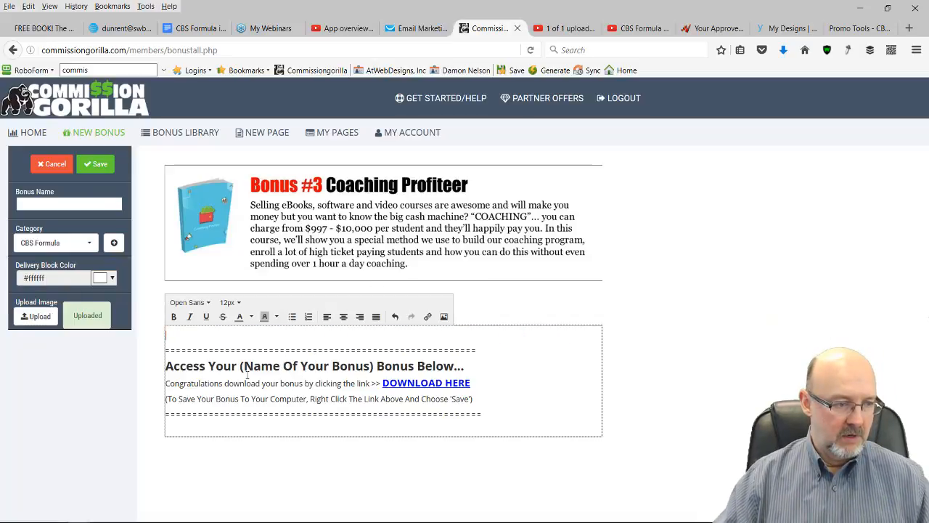
drag(239, 366, 376, 366)
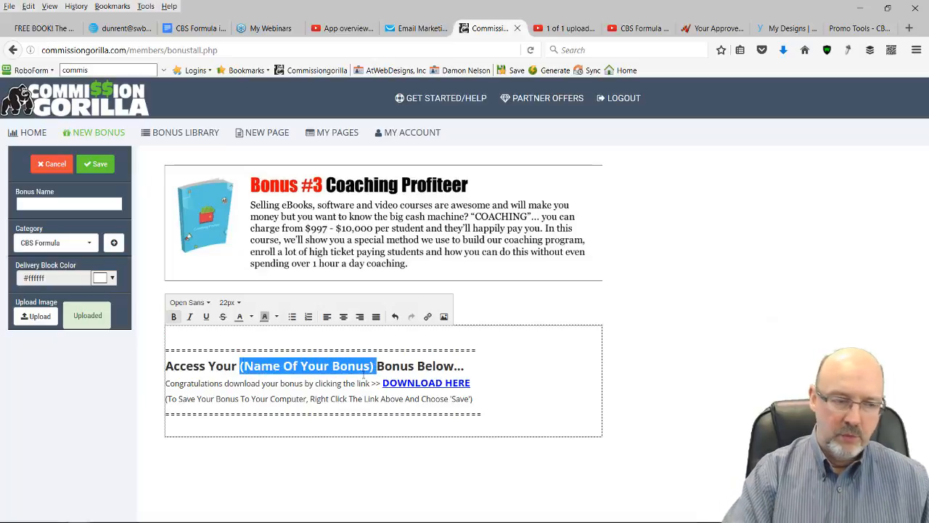
key(BackSpace)
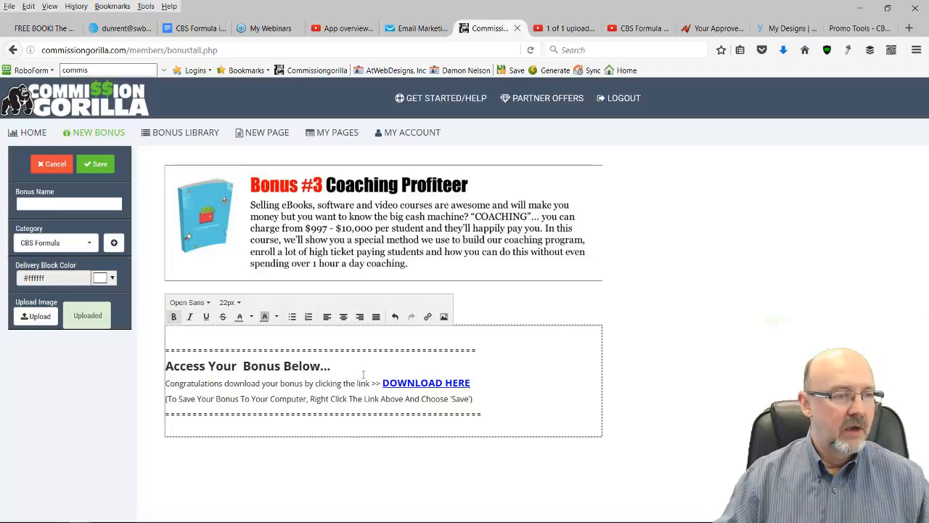
text(B)
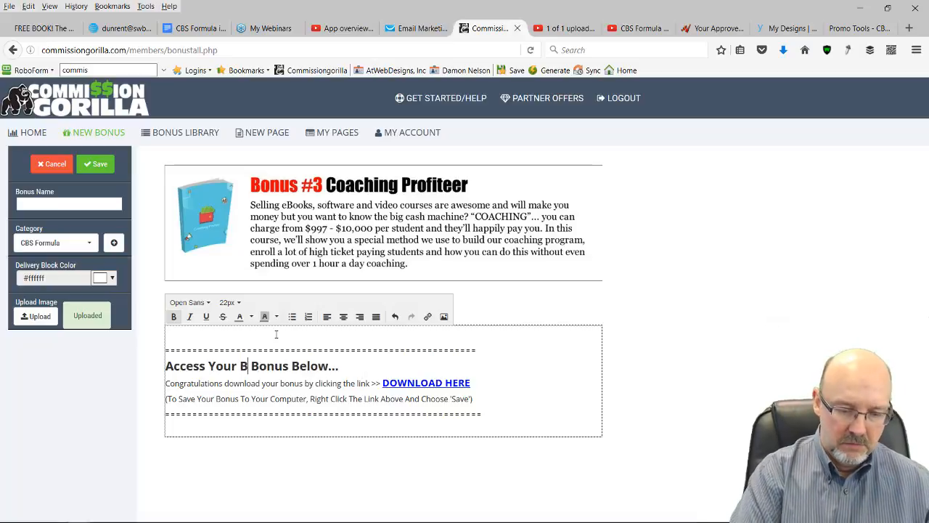
text(onus #3)
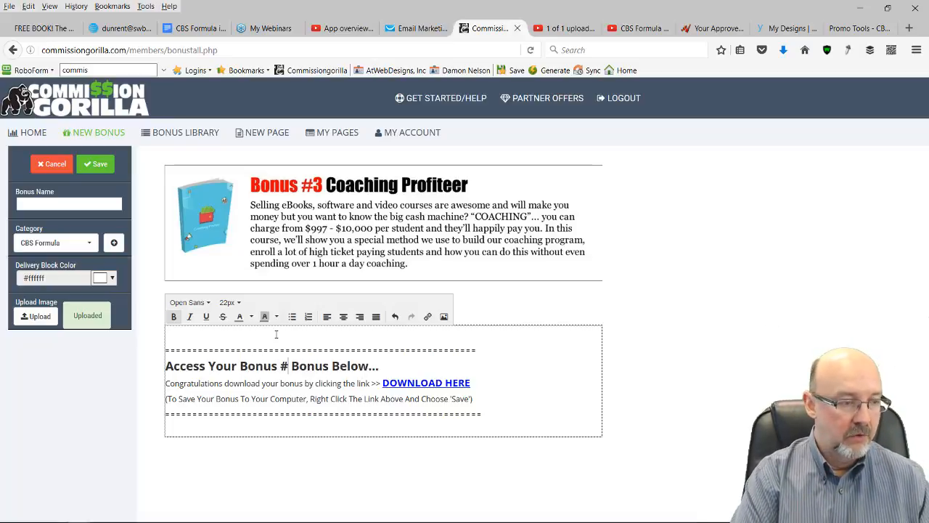
text( Coaching)
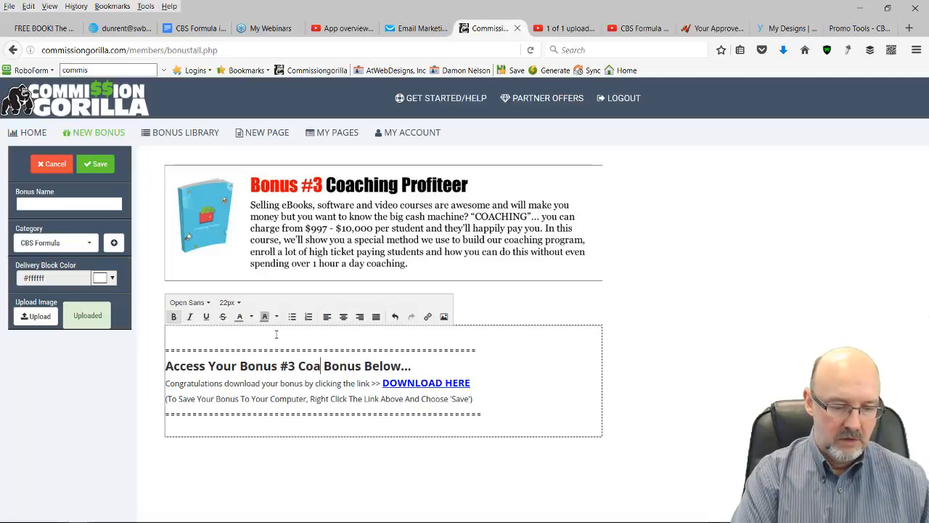
text( Profit)
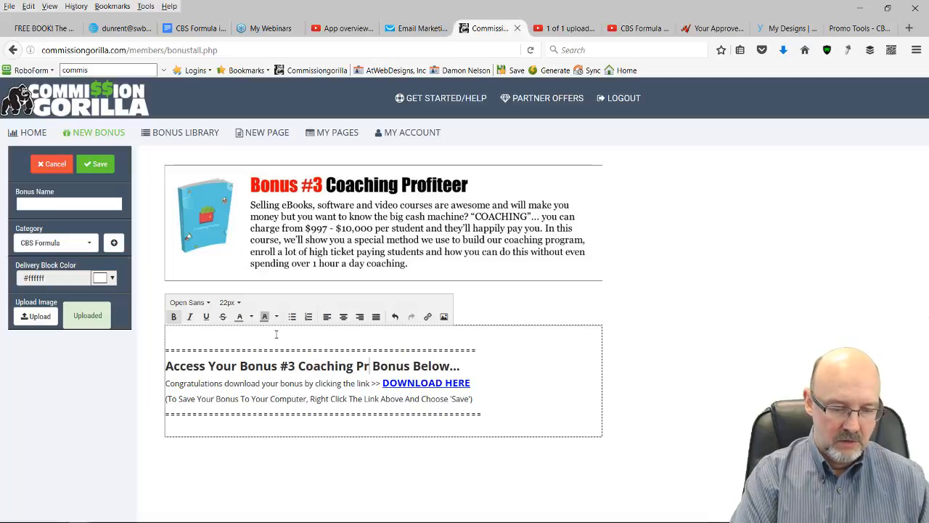
text(eer)
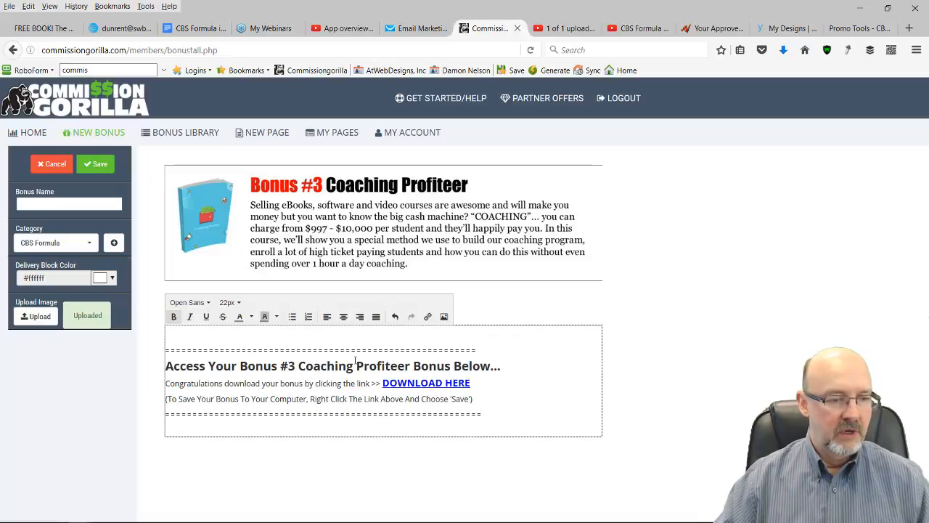
Copy the product title from the delivery heading and name the bonus "_Coaching Profiteer".
click(406, 383)
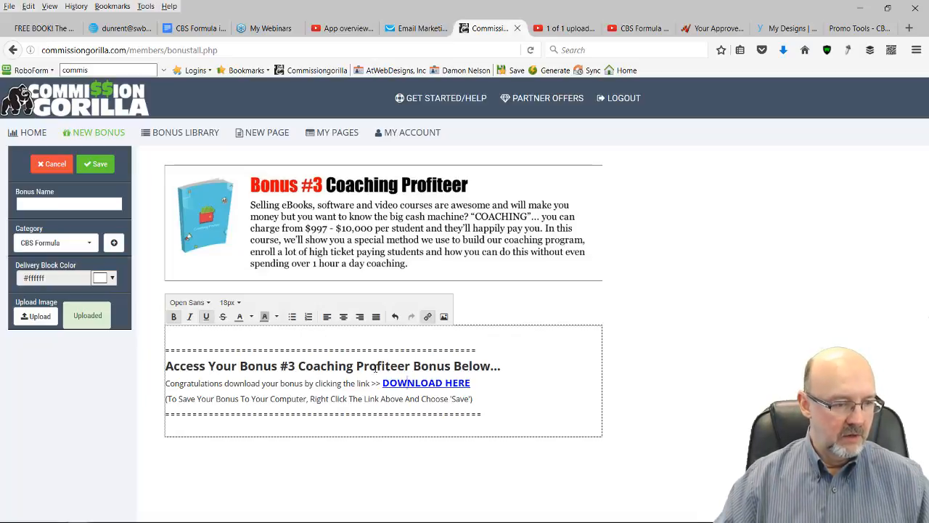
drag(411, 366, 297, 369)
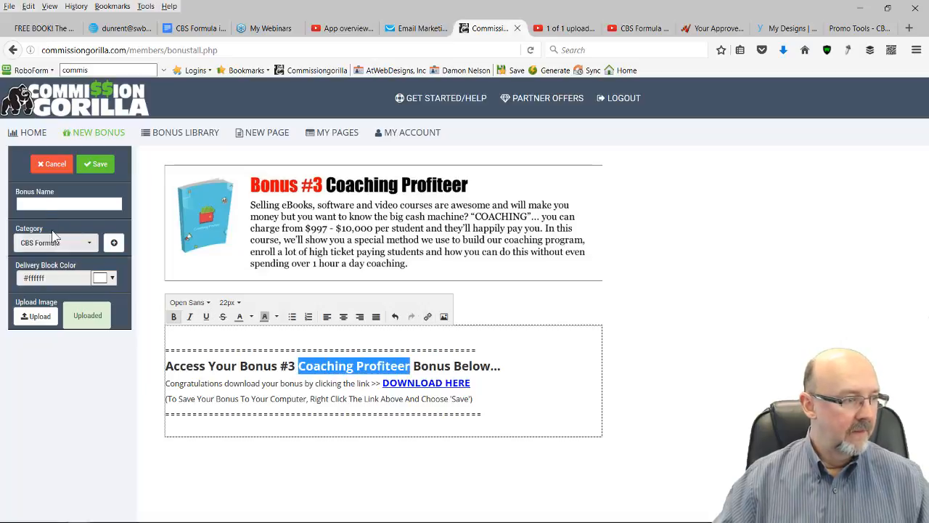
click(34, 202)
text(_)
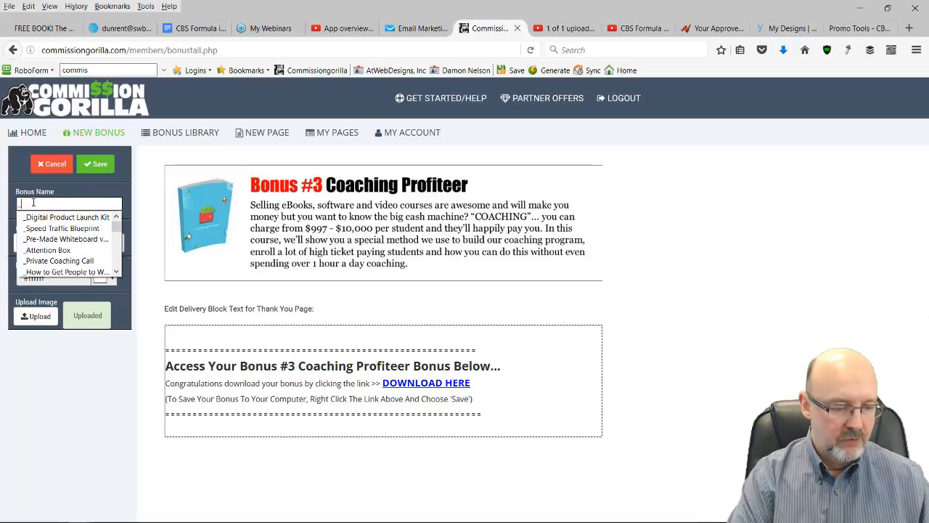
text(Coaching Profiteer)
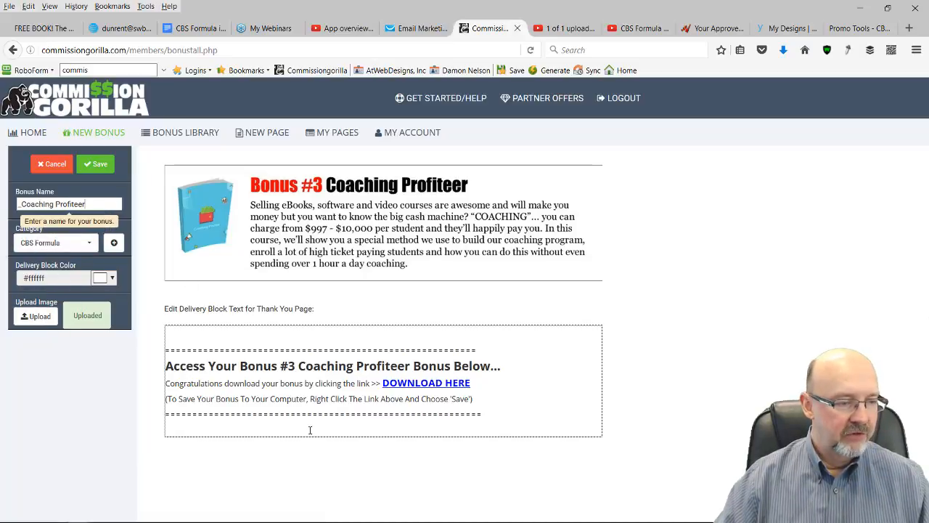
Switch to CloudBerry S3 Explorer, generate a short chilp.it web URL for Coaching+Profiteer.zip in the Bonuses folder and copy it to the clipboard.
click(421, 385)
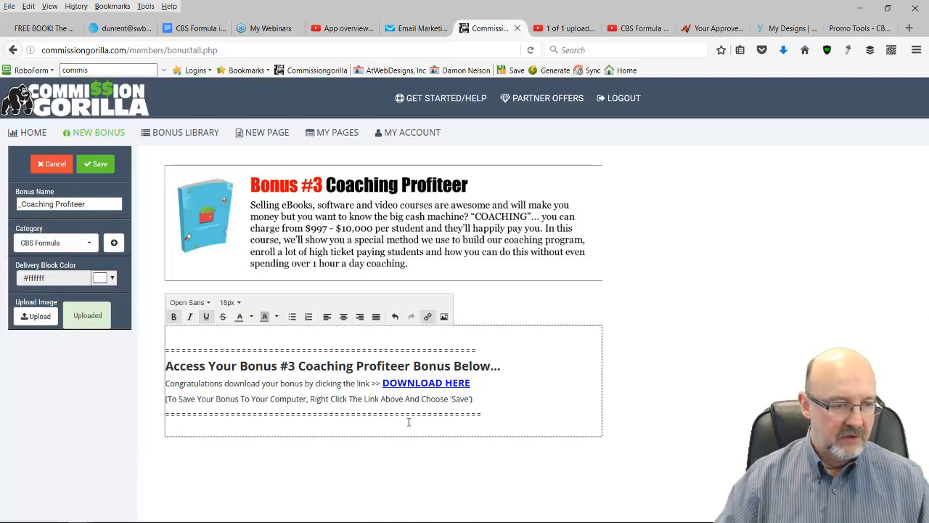
key(alt+Tab)
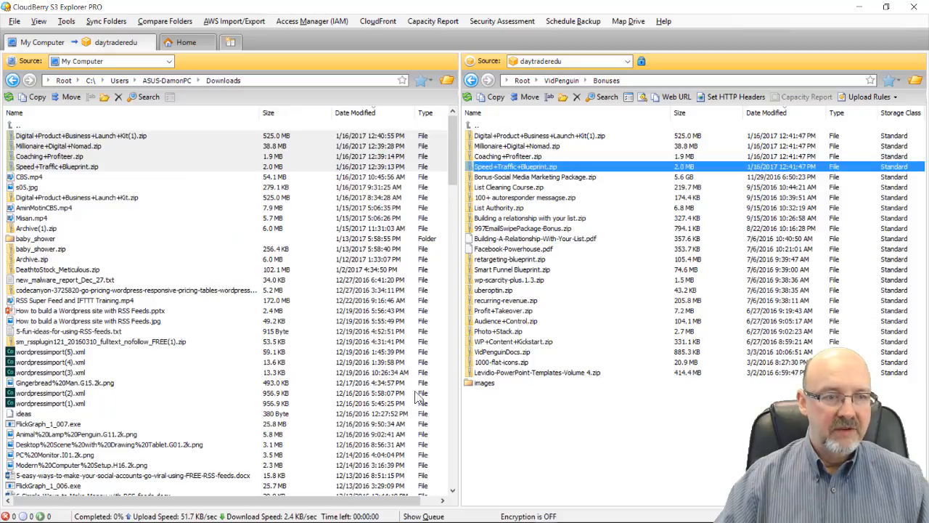
click(540, 157)
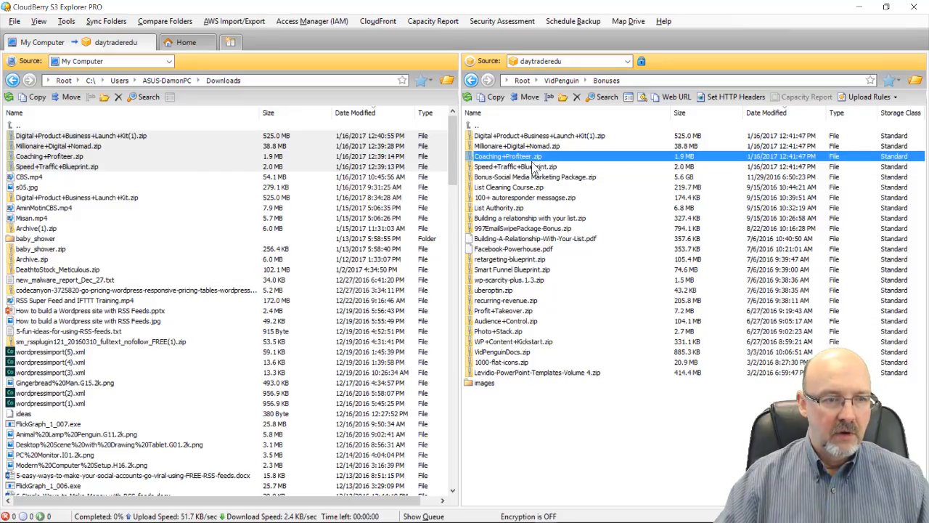
right_click(531, 158)
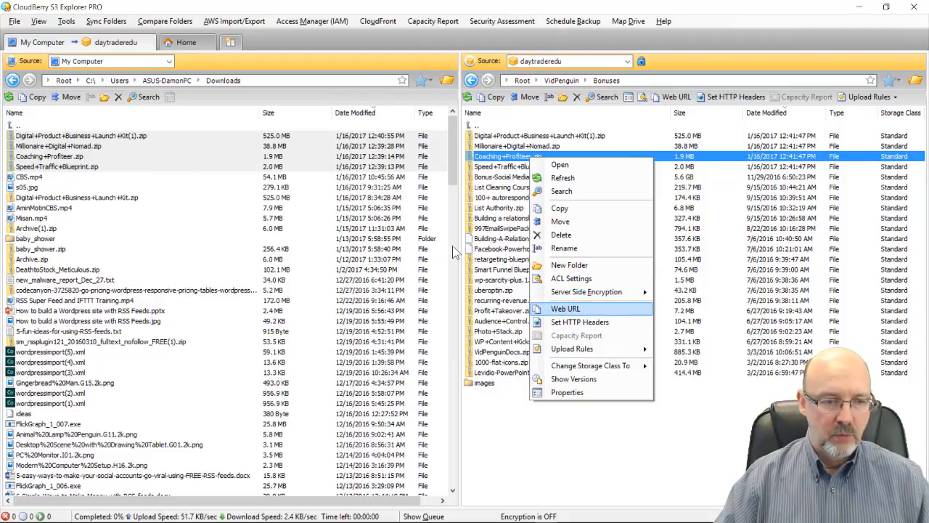
click(567, 310)
click(306, 180)
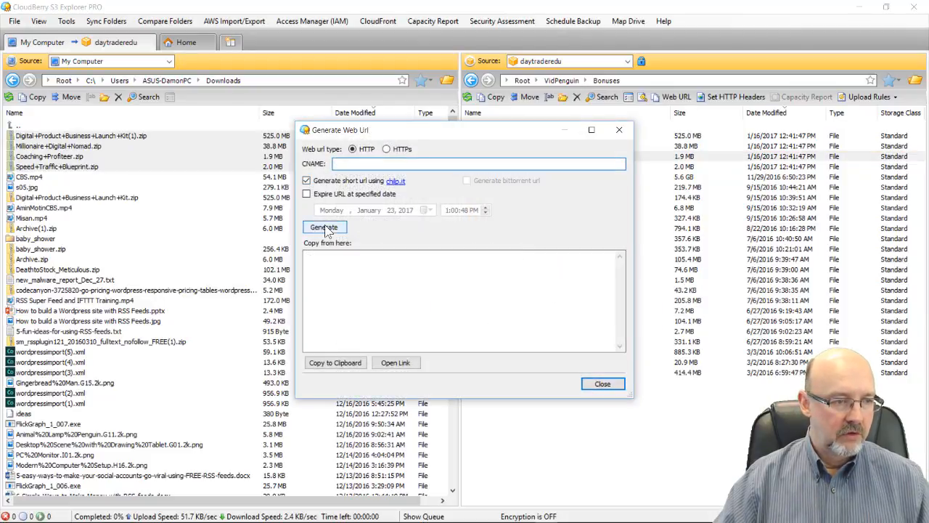
click(325, 227)
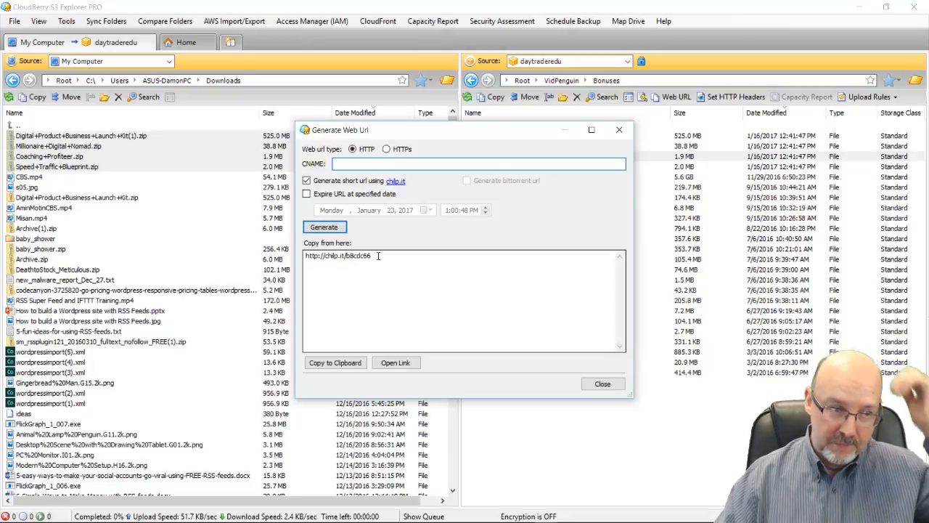
drag(371, 258, 288, 257)
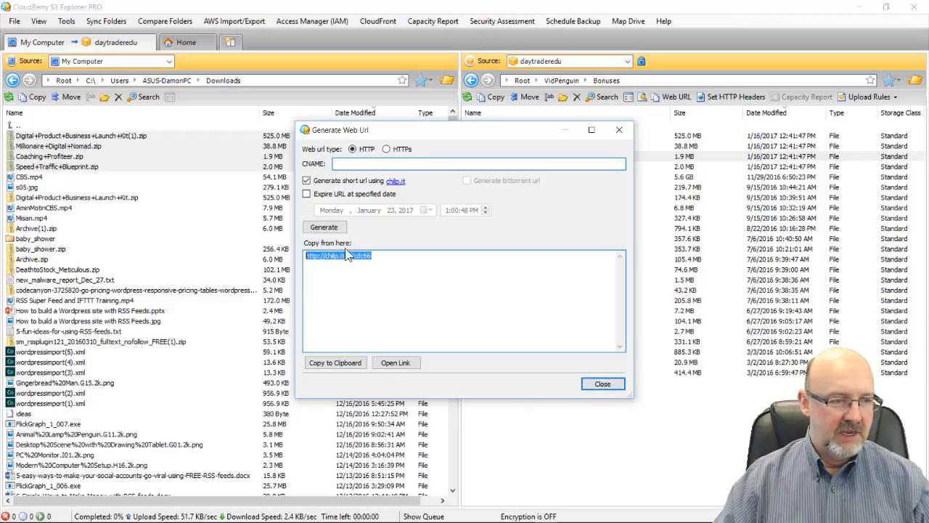
click(347, 364)
click(586, 385)
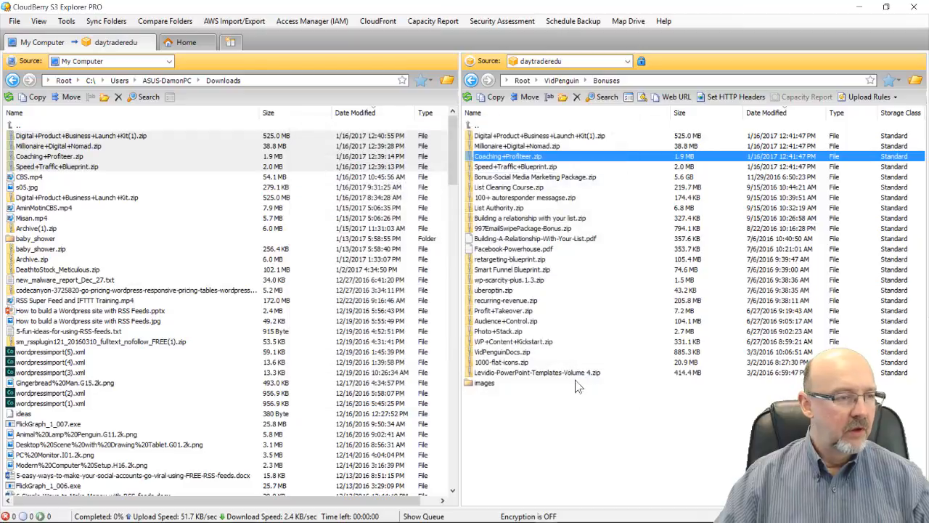
Return to Commission Gorilla, set the copied short URL as the target of the DOWNLOAD HERE link and save the bonus.
key(alt+Tab)
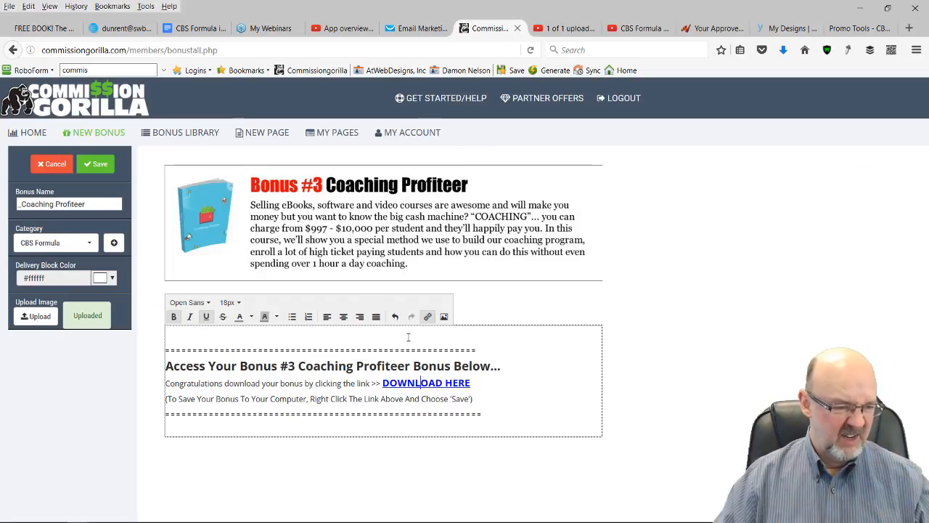
click(427, 316)
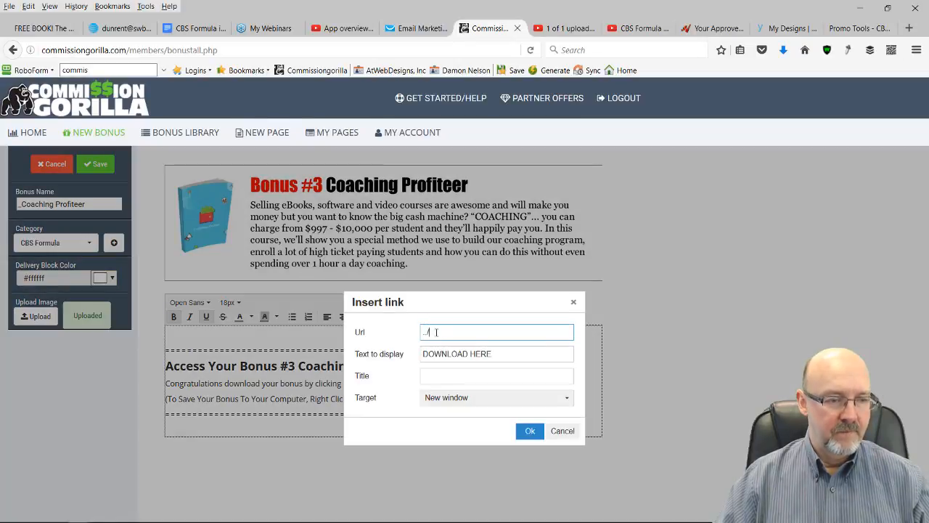
key(ctrl+a)
key(ctrl+v)
click(529, 431)
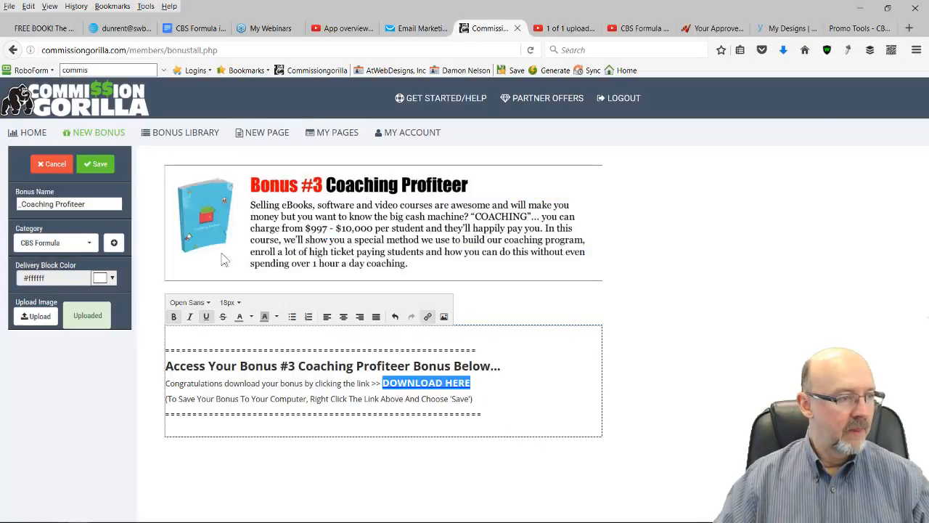
click(99, 166)
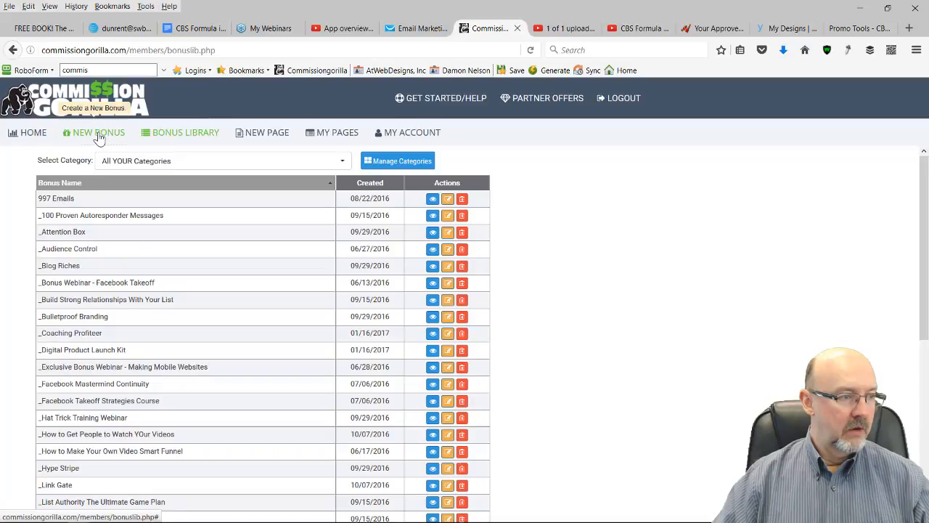
Create a new bonus with the Image/Graphic block layout and upload 2017-01-16_12-38-18.jpg from the Snagit folder as its image.
click(100, 133)
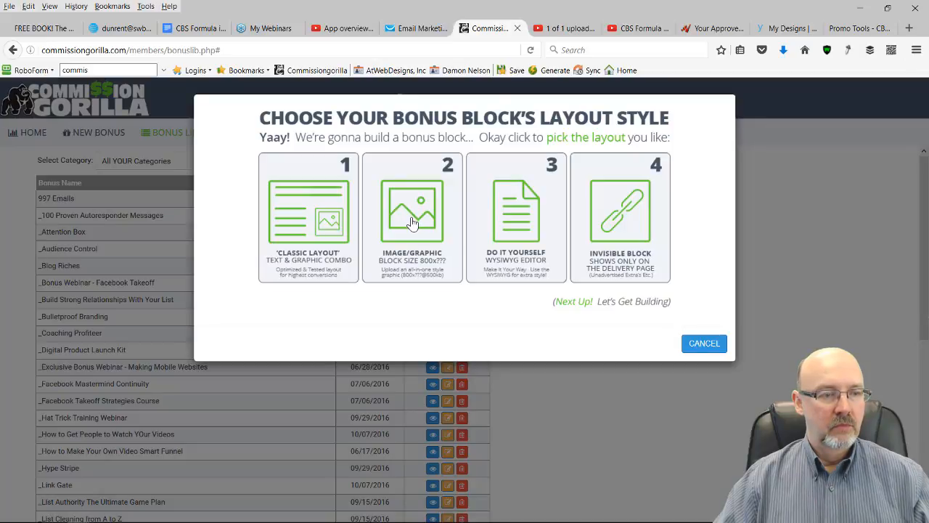
click(411, 223)
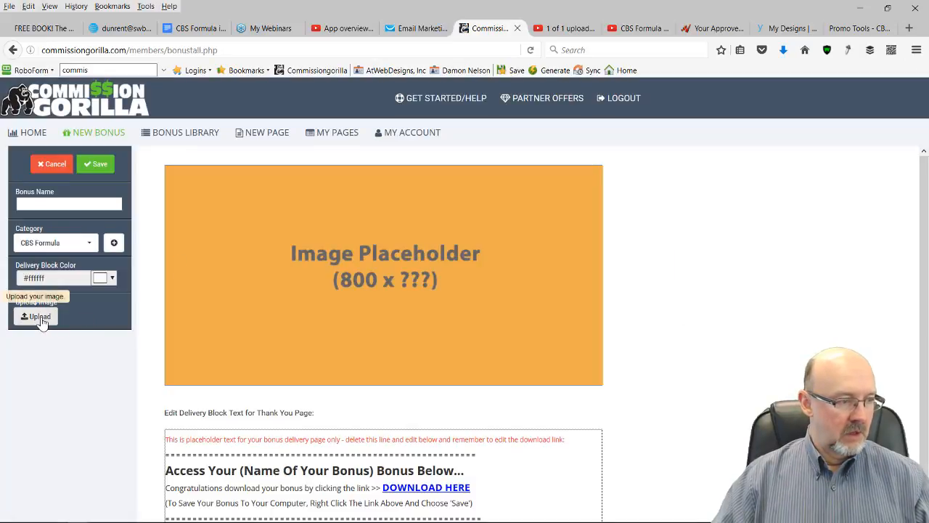
click(40, 318)
key(alt+Tab)
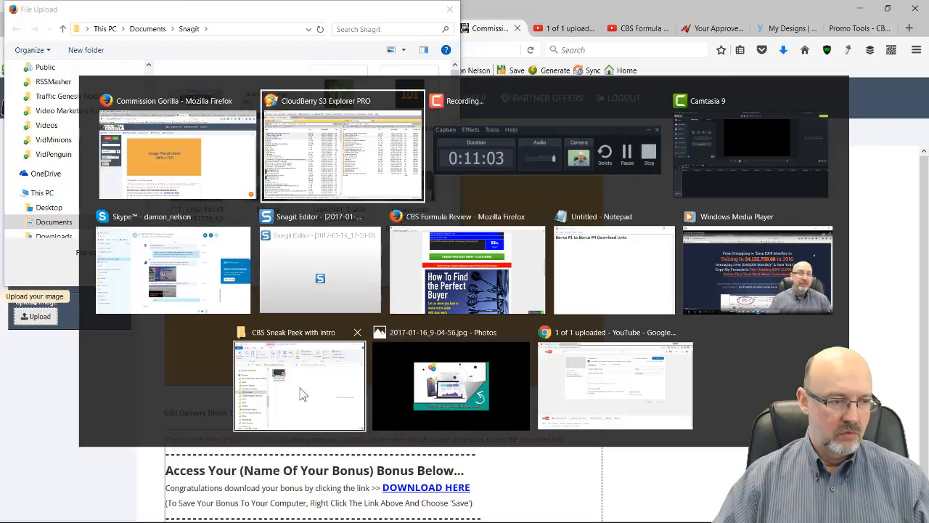
key(Escape)
scroll(312, 185, down, 6)
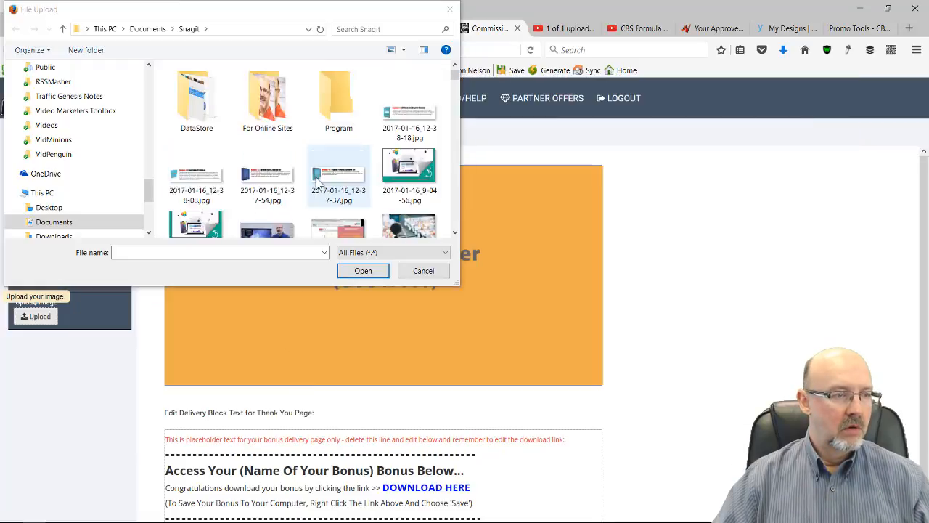
scroll(318, 184, up, 1)
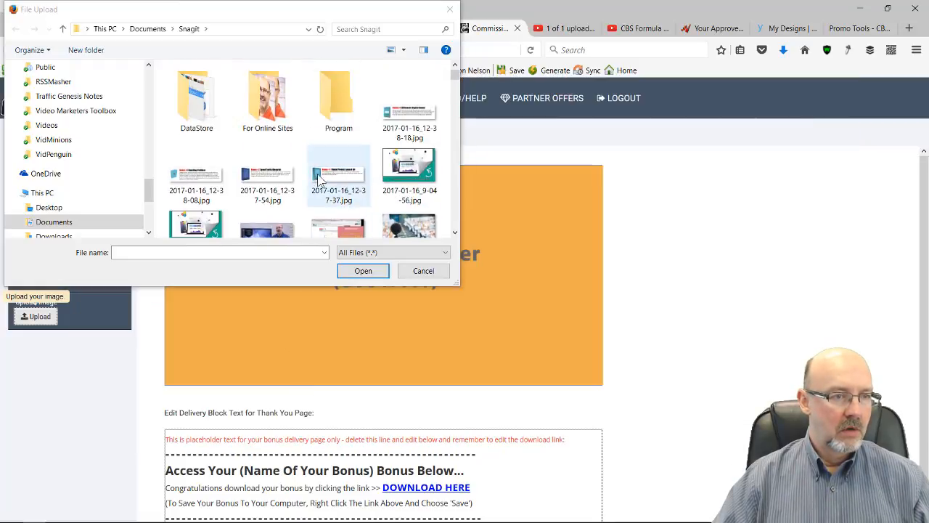
click(412, 109)
click(363, 271)
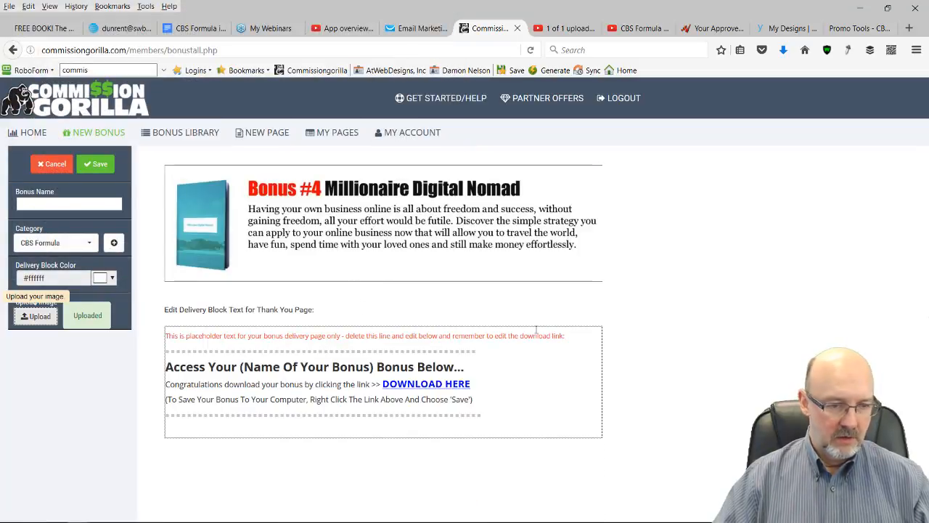
Delete the placeholder line from the delivery text and replace "(Name Of Your Bonus)" in its heading with "Bonus #4 Millionaire Digital Nomad".
drag(569, 335, 142, 335)
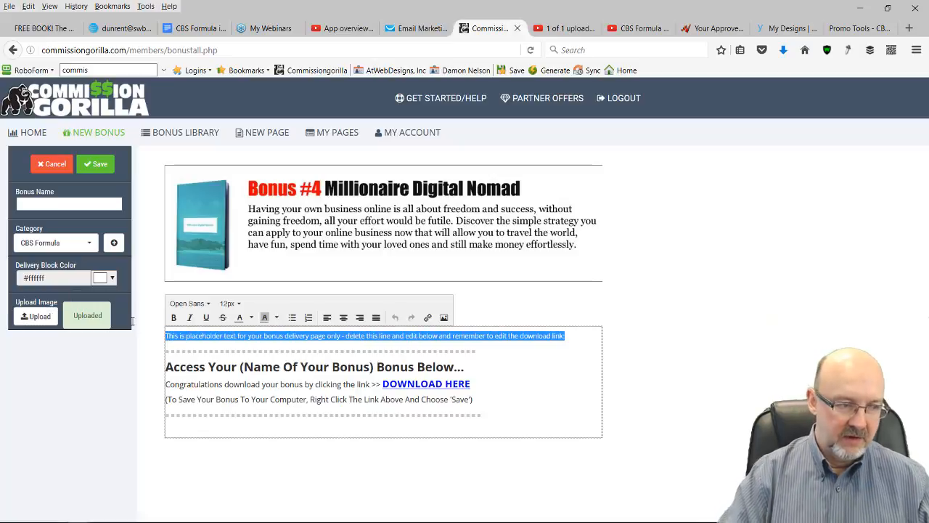
key(BackSpace)
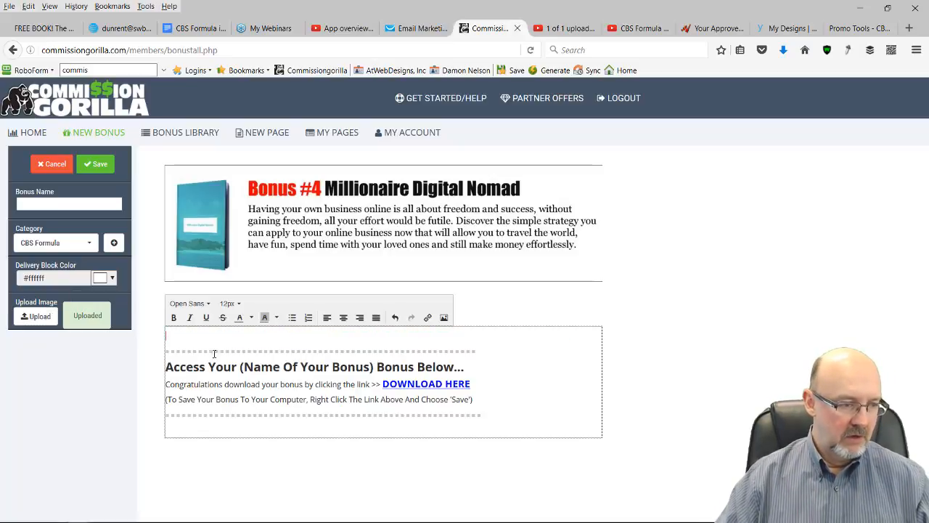
drag(248, 366, 375, 366)
click(238, 367)
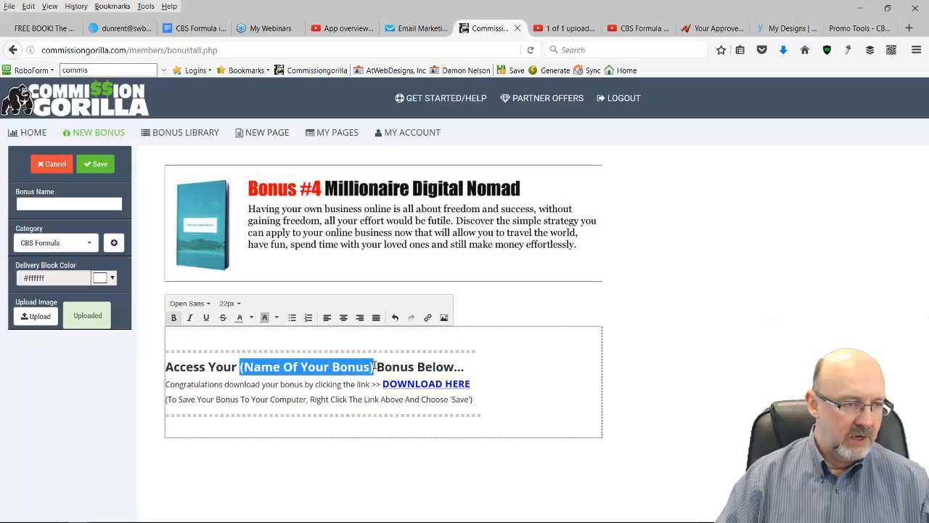
text(Bonuis)
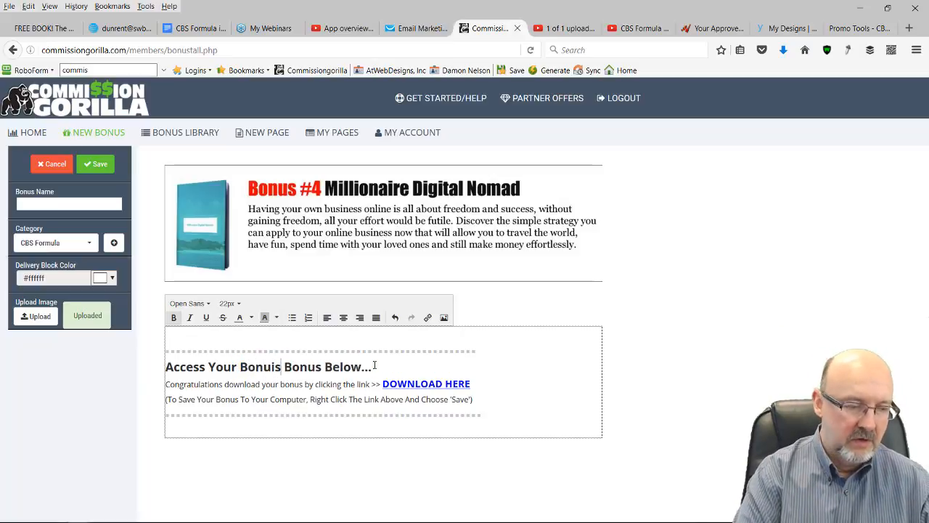
key(BackSpace)
key(BackSpace)
text(s)
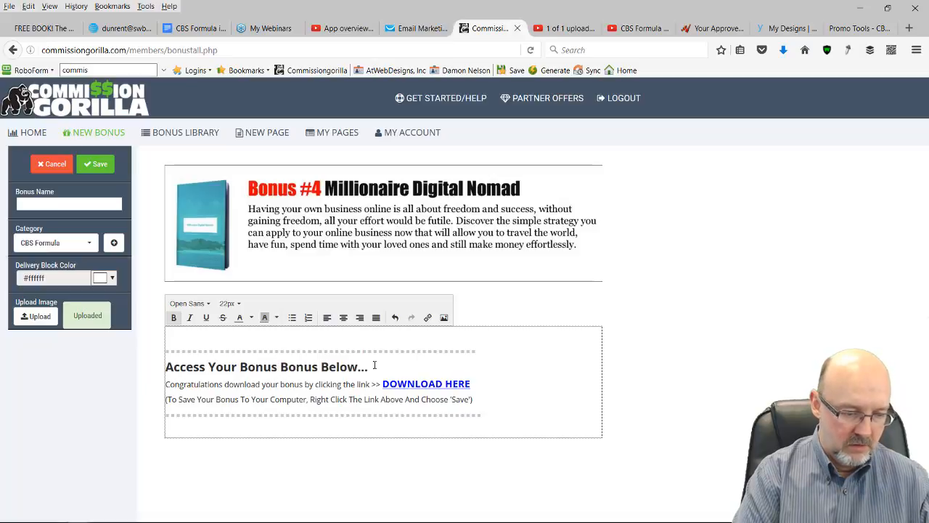
text( #4)
text( Millio)
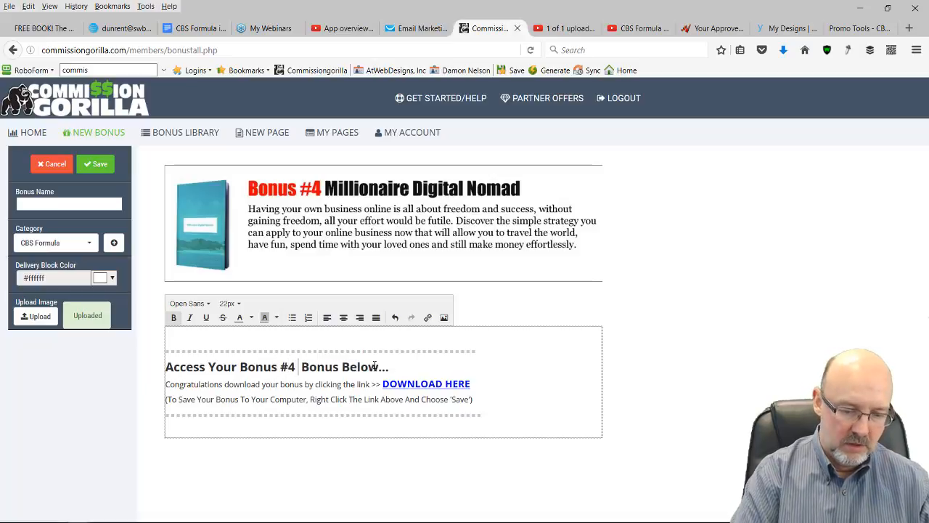
text(naire )
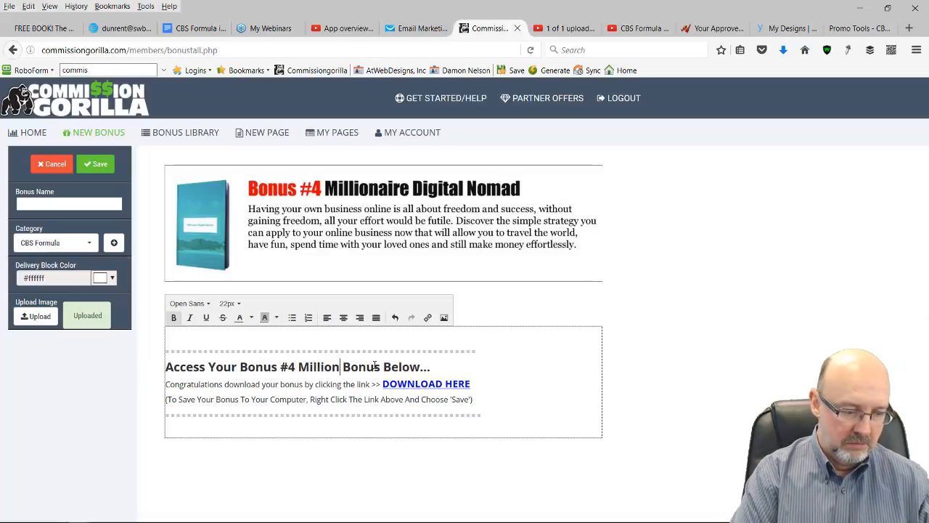
text(Digital N)
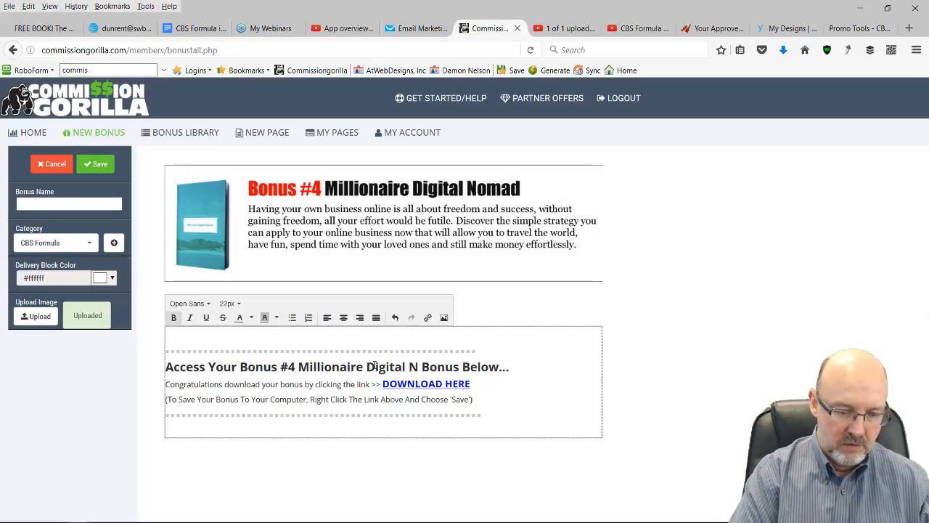
text(omad)
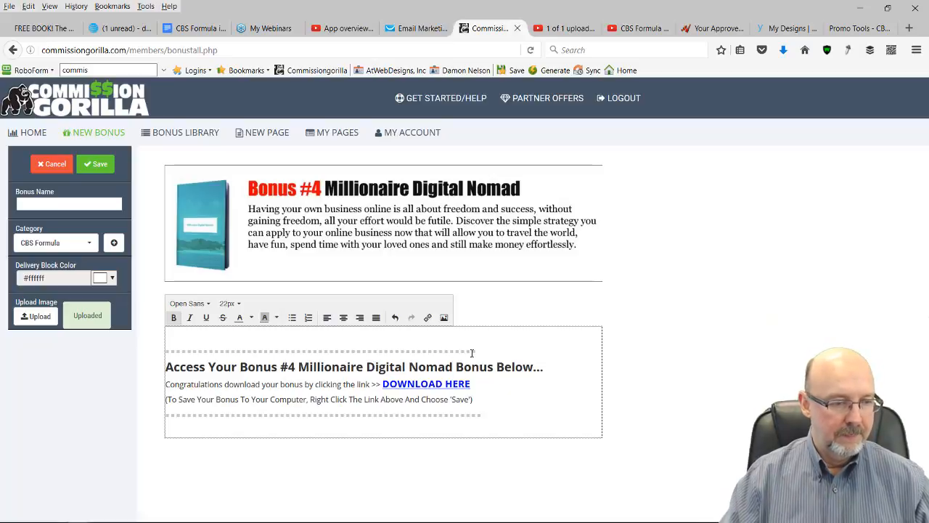
Copy the product title from the delivery heading and name the bonus "_illionaire Digital Nomad".
click(428, 385)
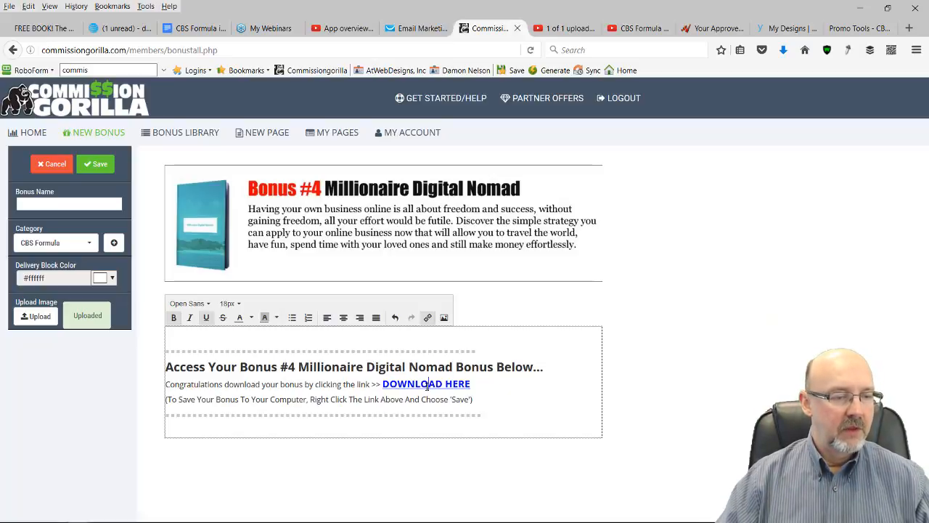
drag(452, 366, 306, 371)
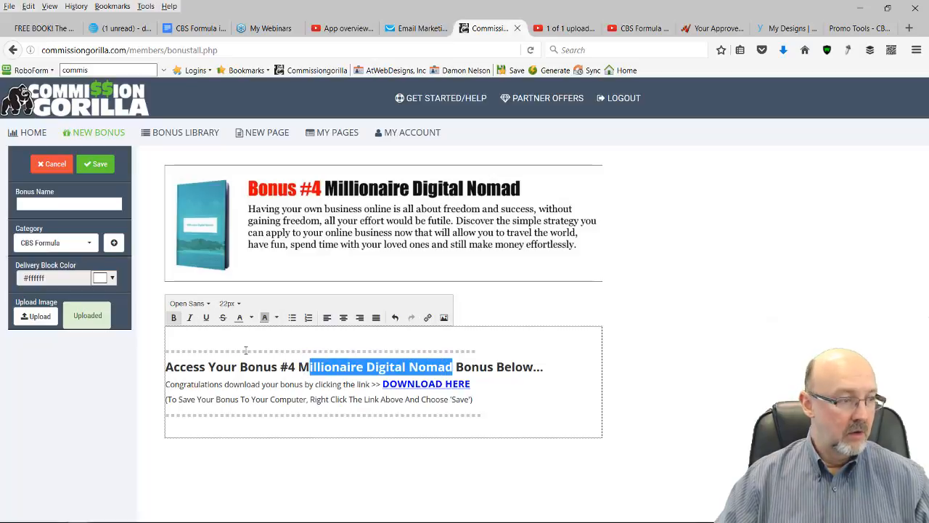
click(29, 204)
text(Millionaire Digital Nomad)
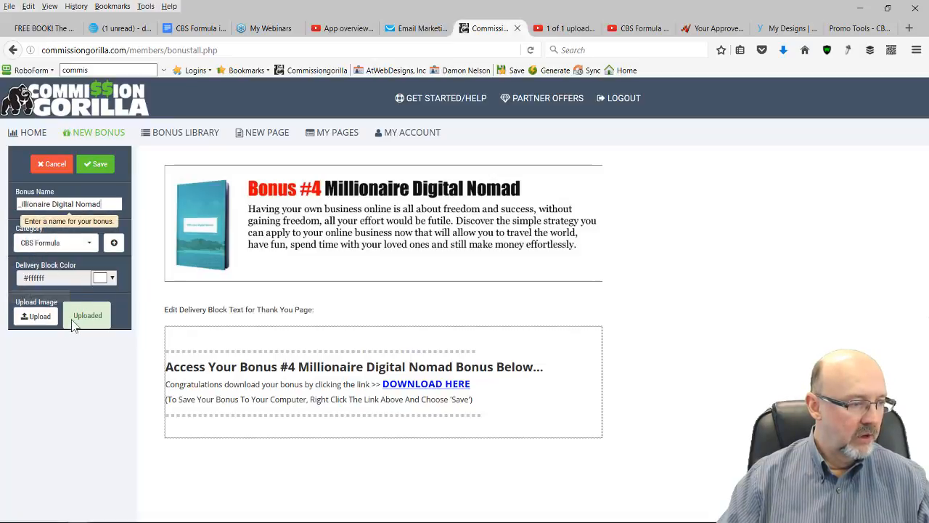
Switch to CloudBerry S3 Explorer, generate a short chilp.it web URL for Millionaire+Digital+Nomad.zip in the Bonuses folder and copy it to the clipboard.
click(424, 385)
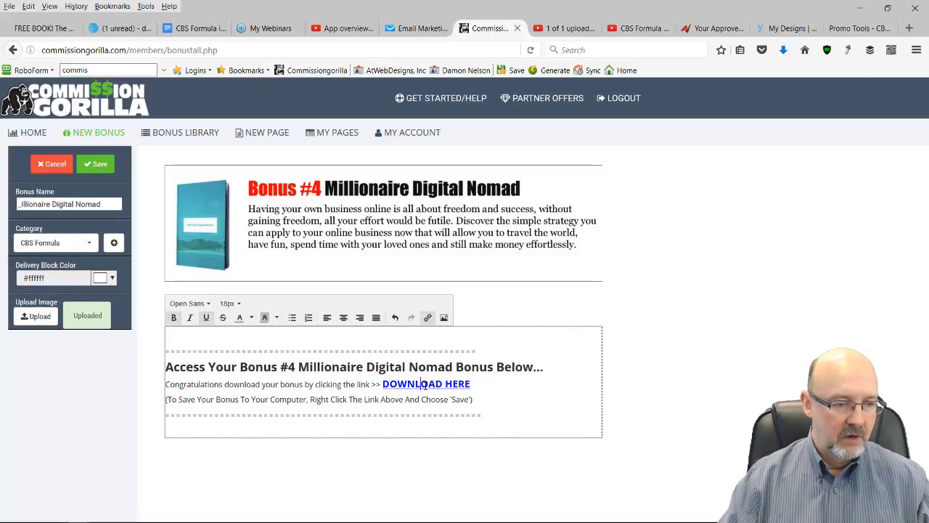
key(alt+Tab)
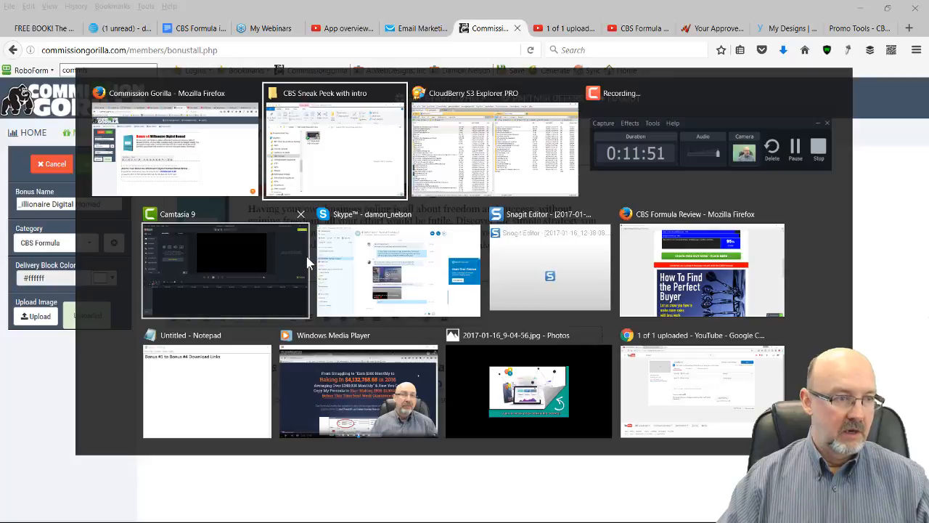
key(alt+Tab)
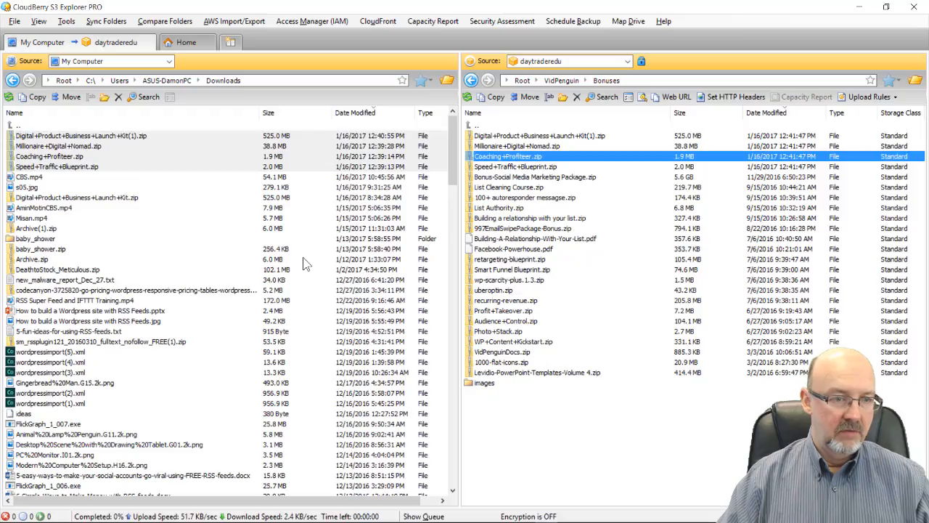
right_click(518, 147)
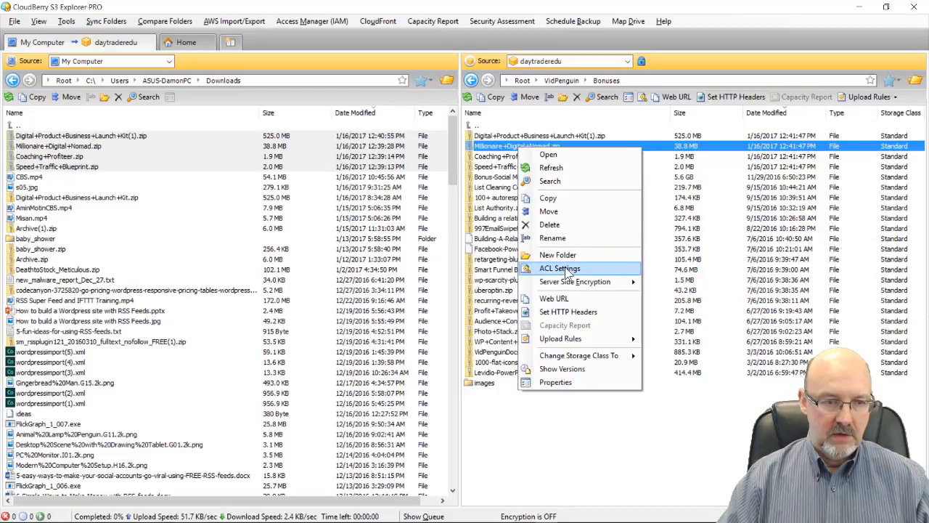
click(554, 299)
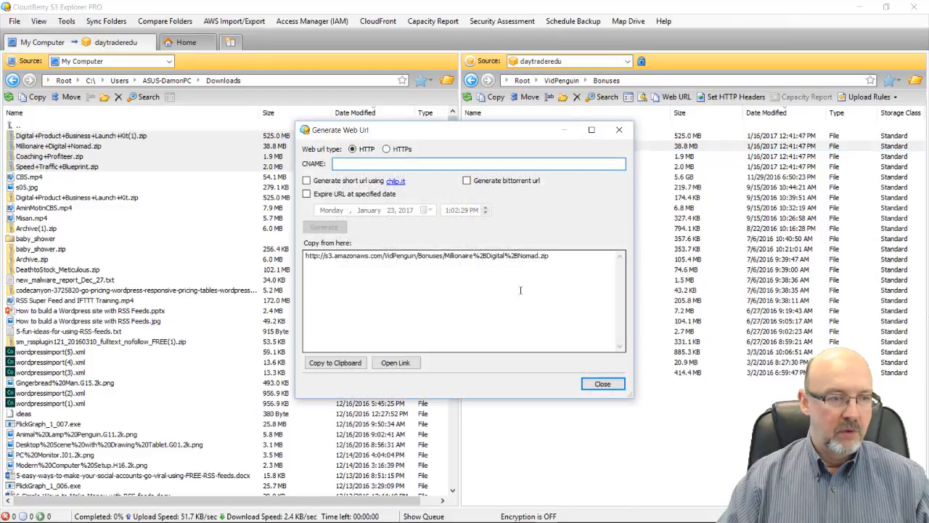
click(306, 181)
click(324, 226)
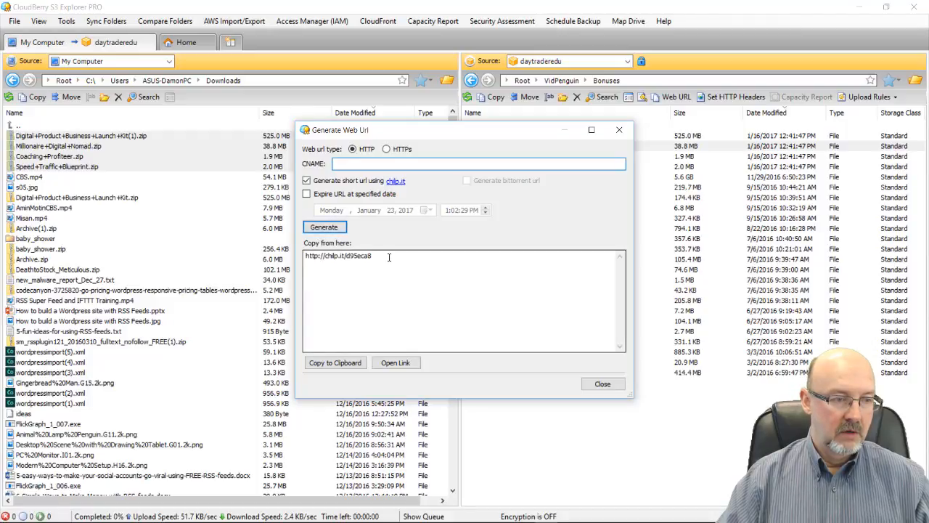
drag(388, 257, 280, 261)
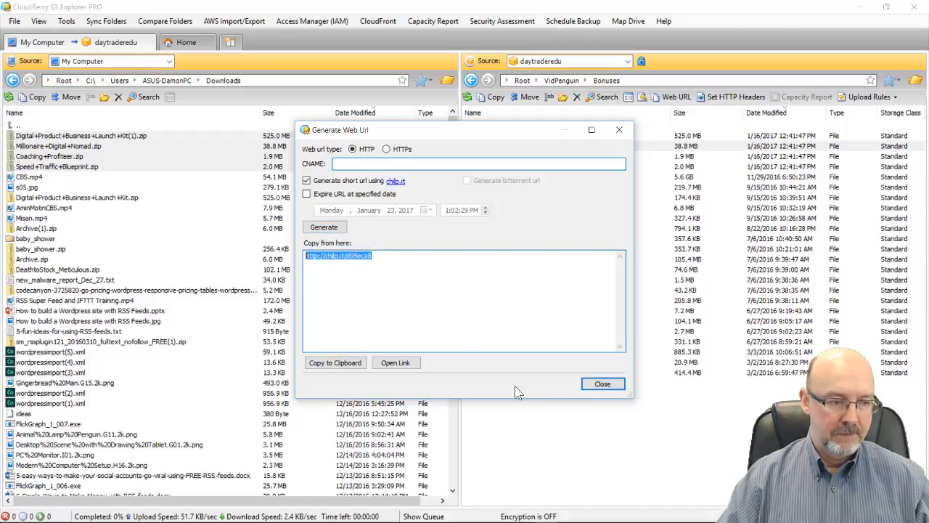
click(334, 363)
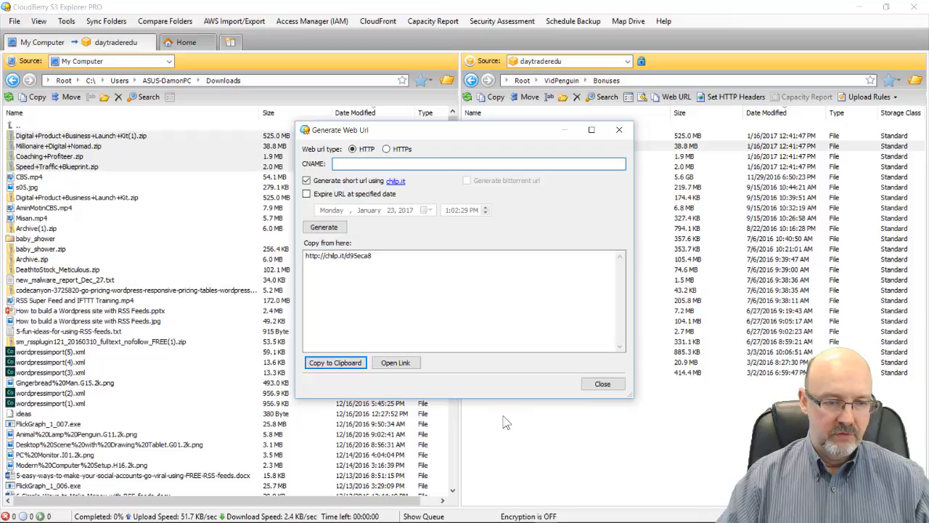
click(603, 383)
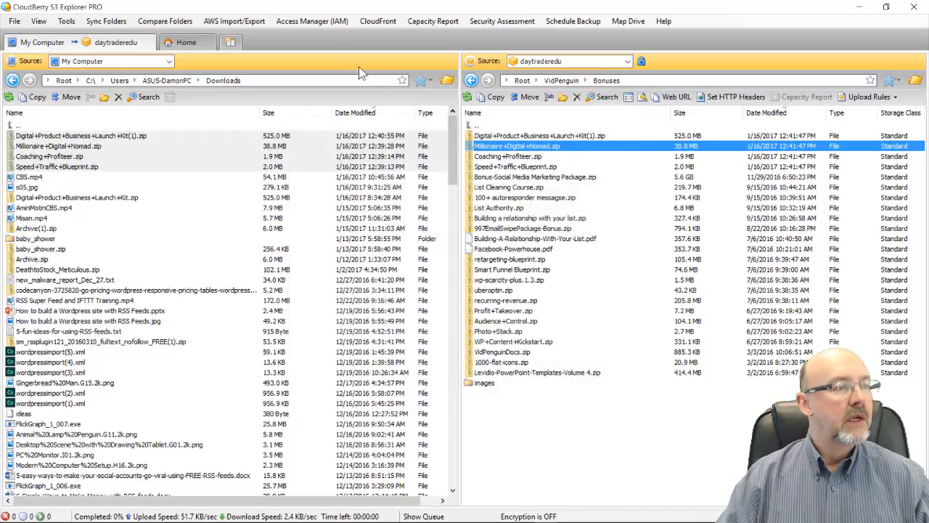
key(alt+Tab)
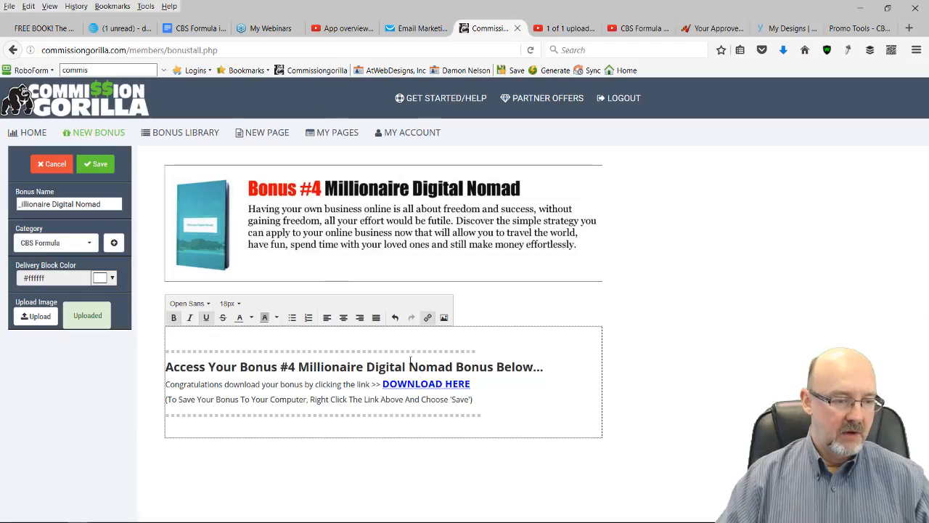
click(428, 318)
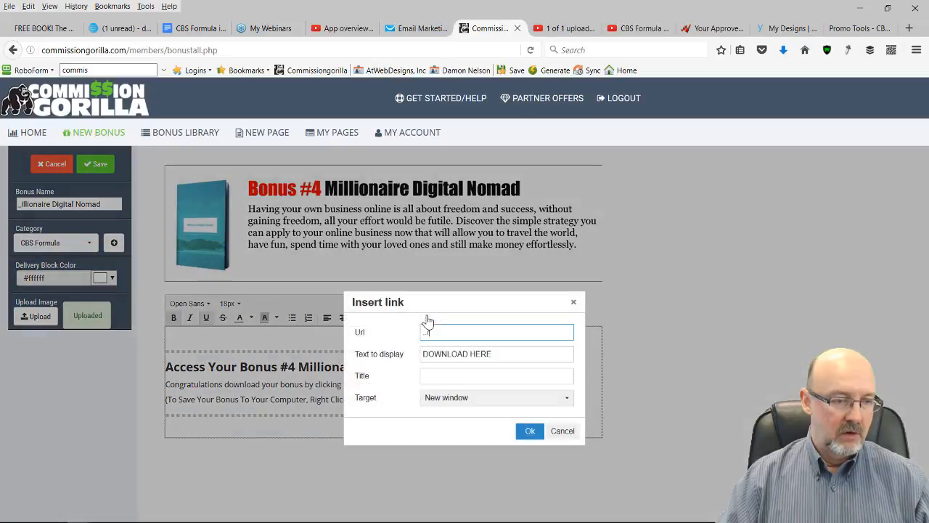
key(ctrl+v)
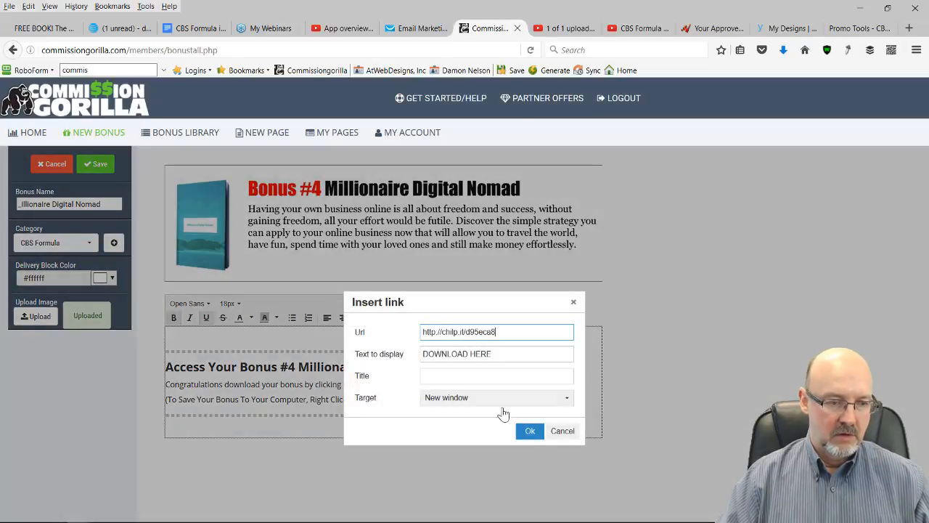
click(530, 431)
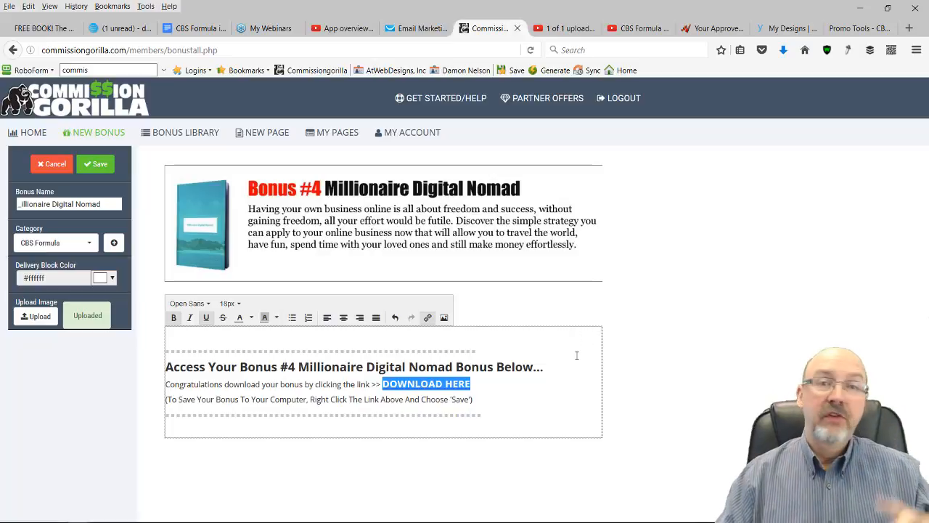
click(87, 171)
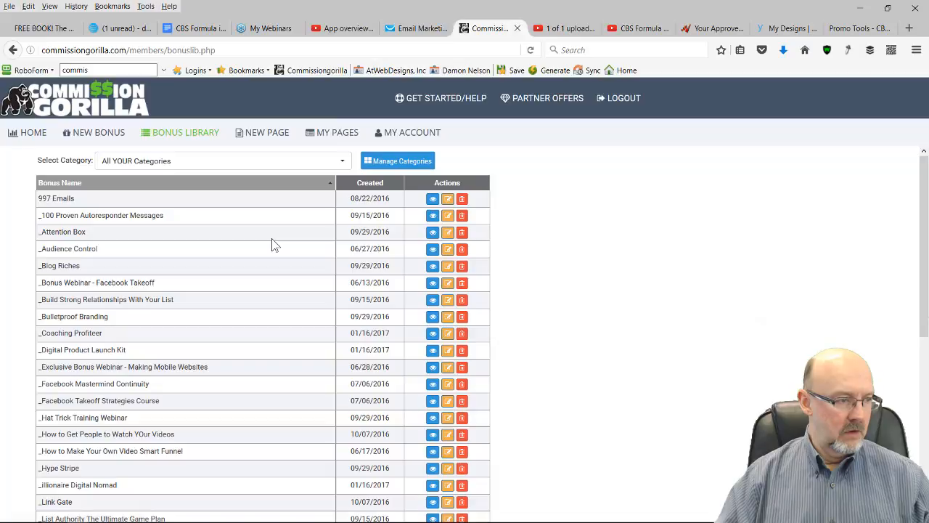
Open the CBS Formula Bonus page from the list of existing pages for editing.
click(331, 133)
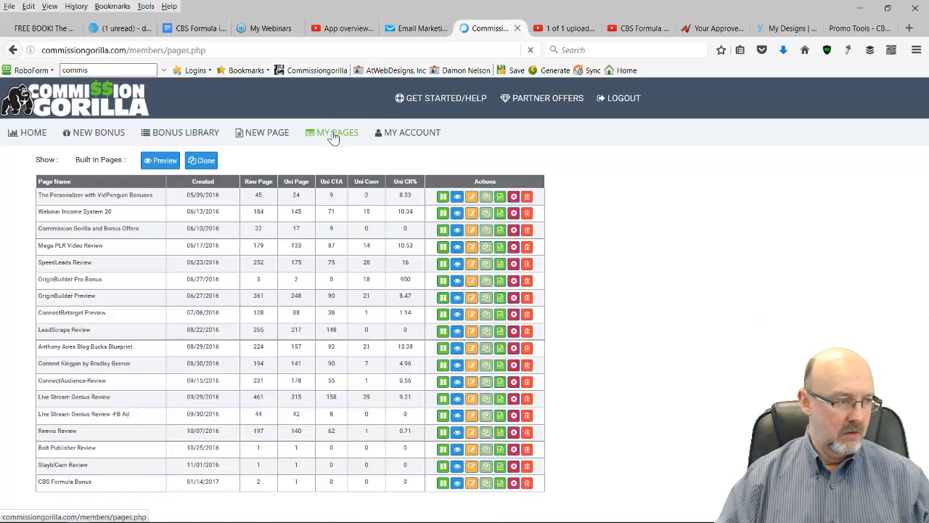
click(471, 231)
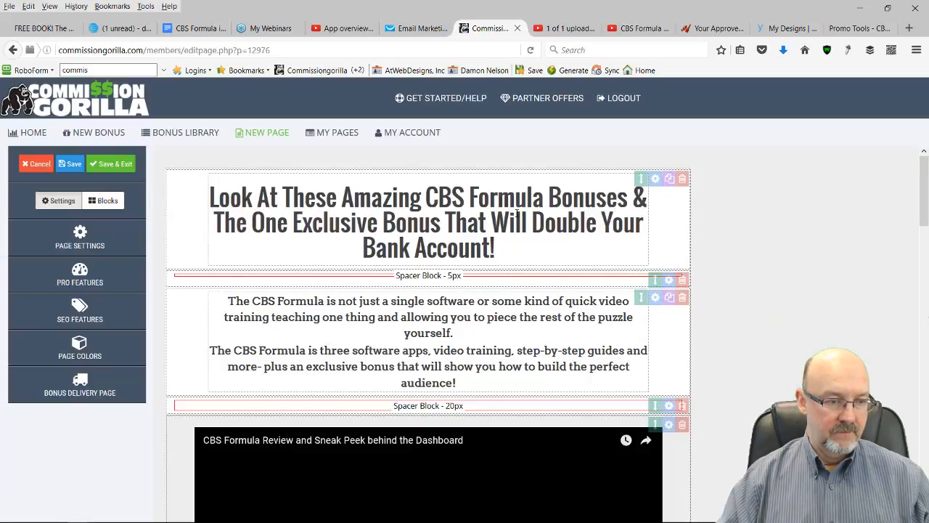
Add an empty bonus block to the CBS Formula Bonus page.
scroll(517, 214, down, 3)
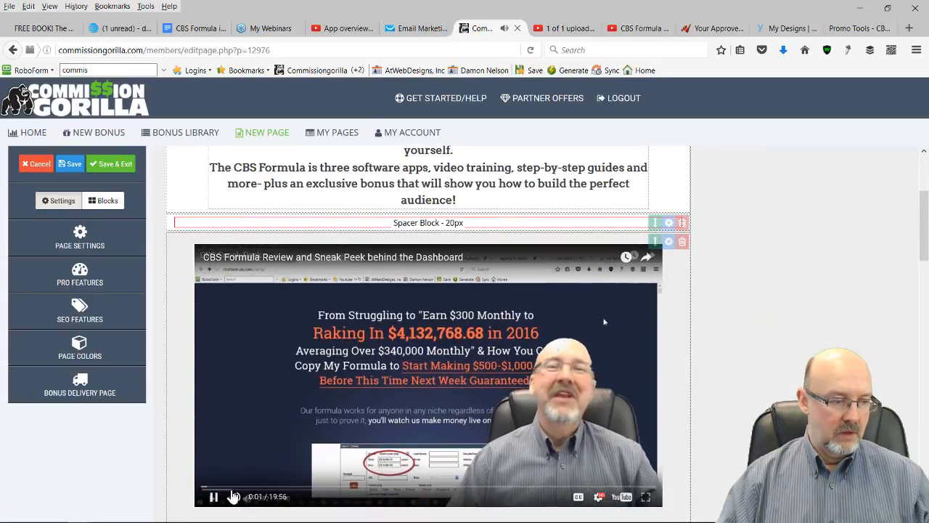
scroll(503, 355, down, 10)
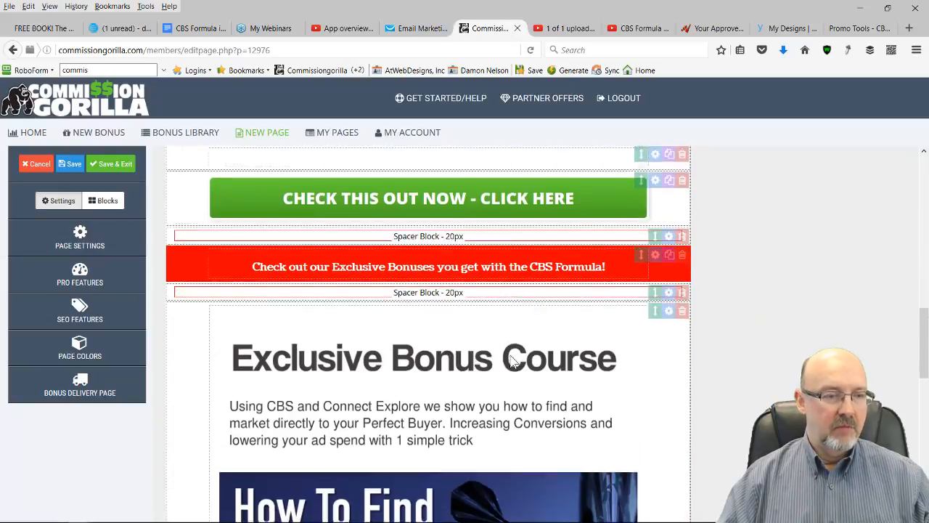
scroll(512, 361, down, 10)
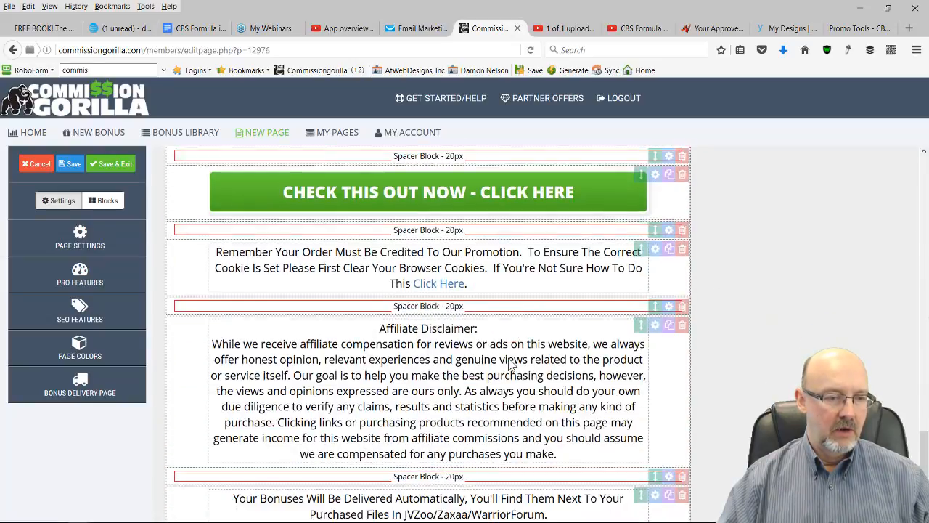
scroll(510, 365, up, 10)
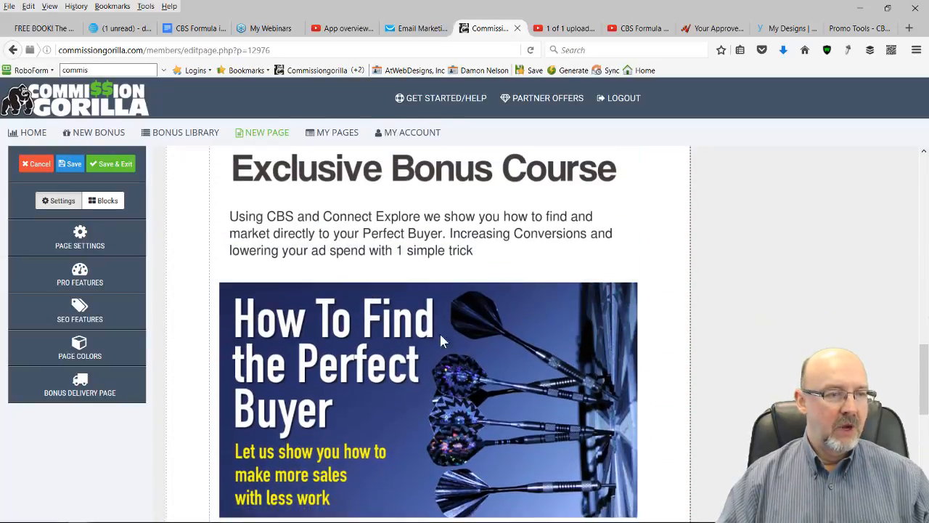
scroll(448, 327, down, 1)
scroll(417, 335, down, 4)
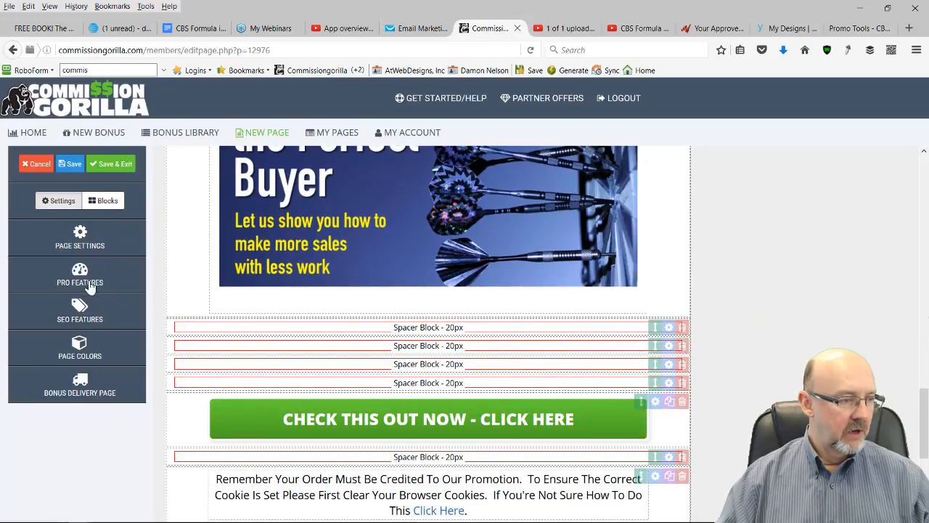
click(100, 206)
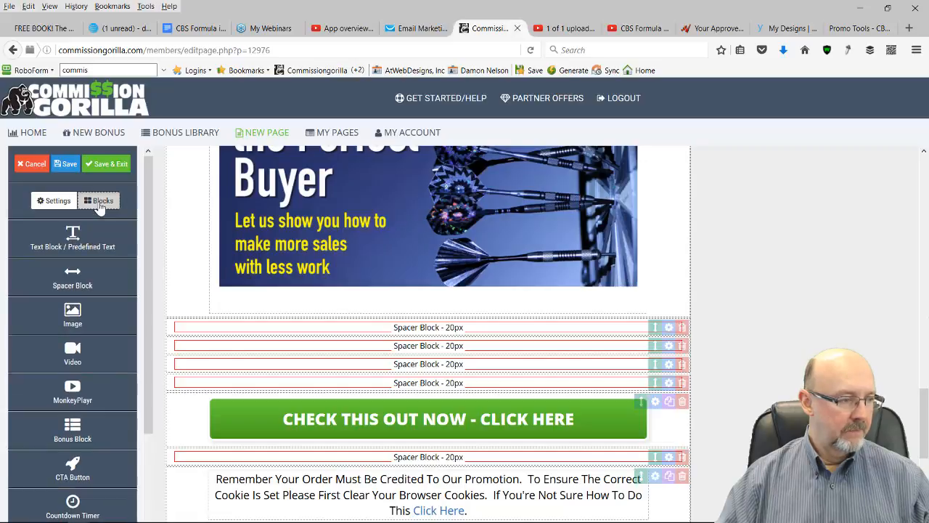
scroll(114, 275, down, 1)
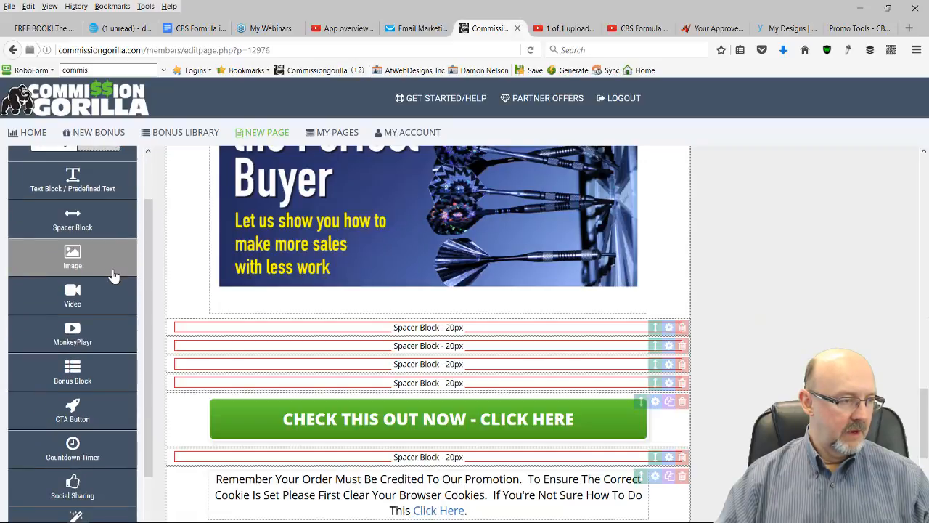
click(82, 370)
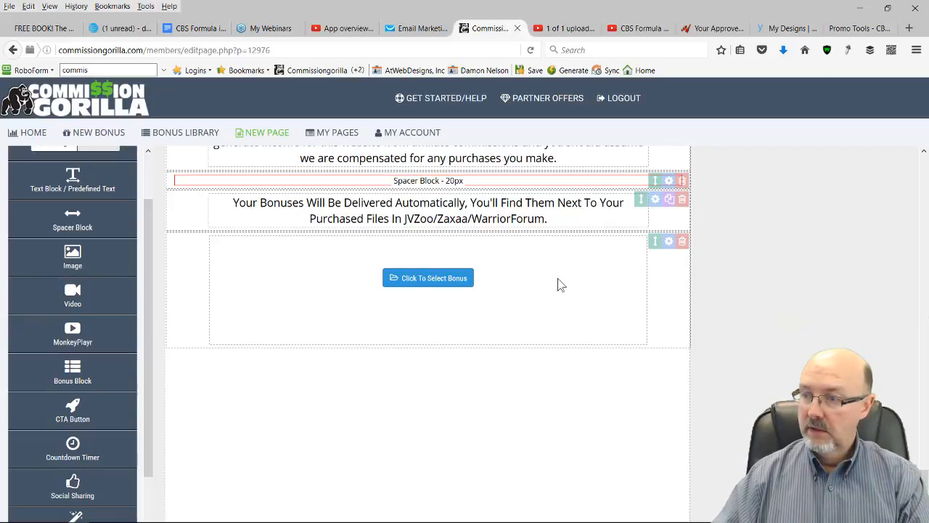
Fill the new block with the _Digital Product Launch Kit bonus and move it below the first spacer under the Exclusive Bonus Course block.
click(421, 279)
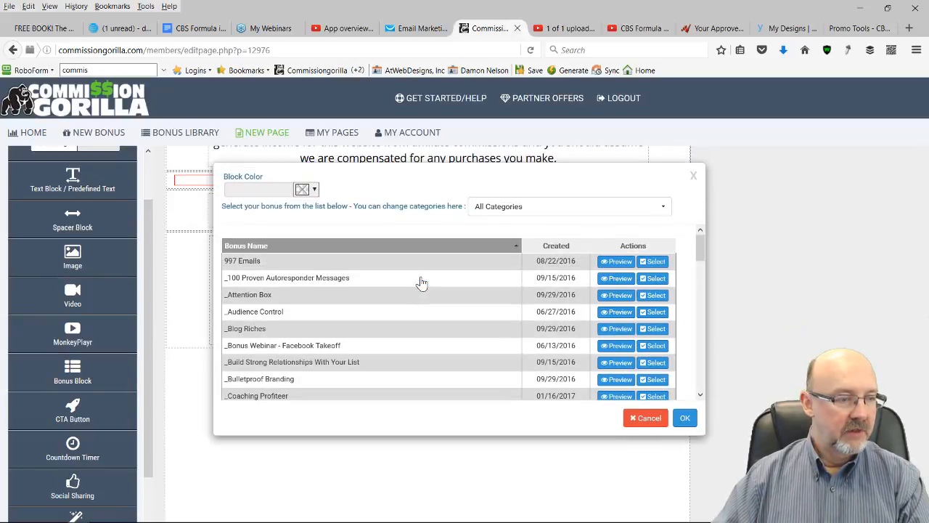
scroll(421, 282, down, 5)
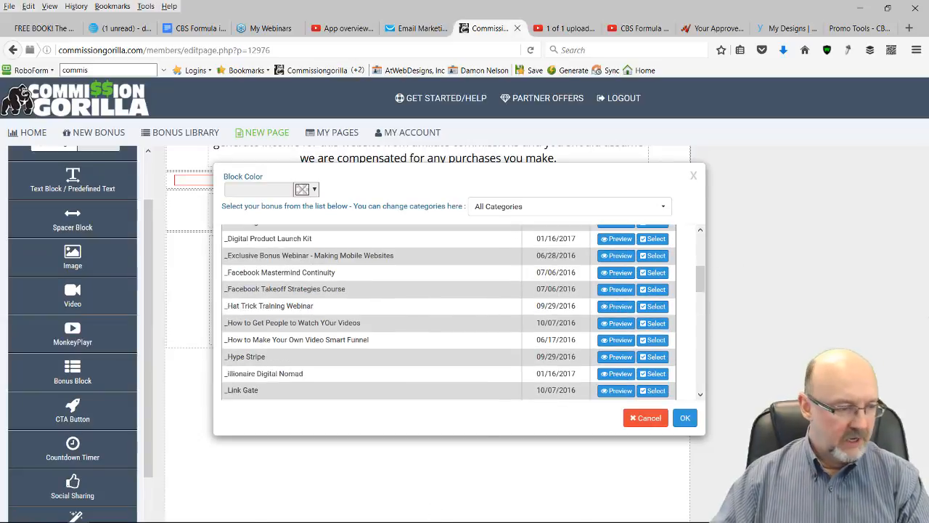
mouse_move(192, 515)
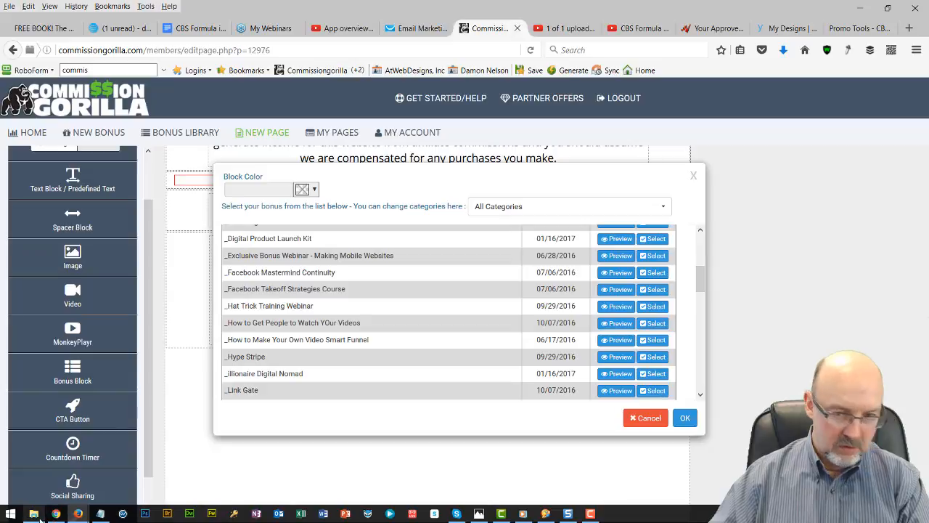
click(43, 514)
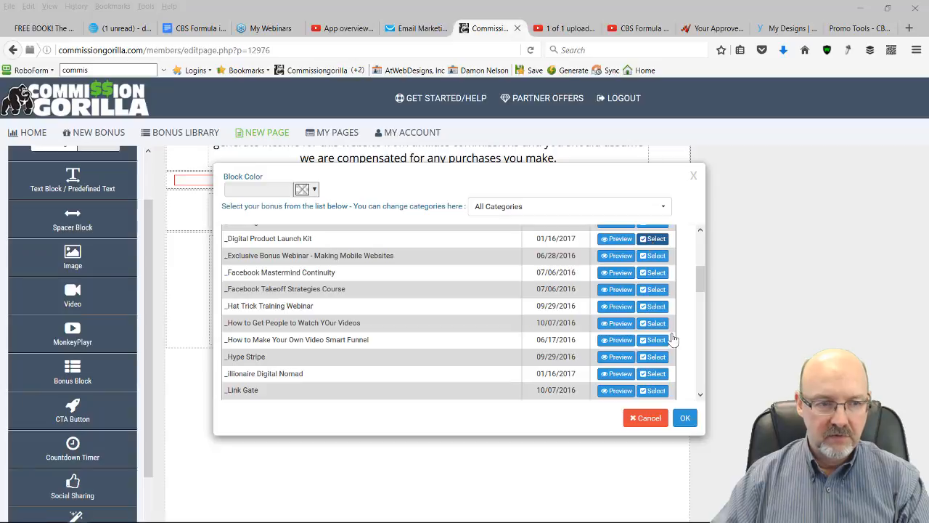
click(679, 419)
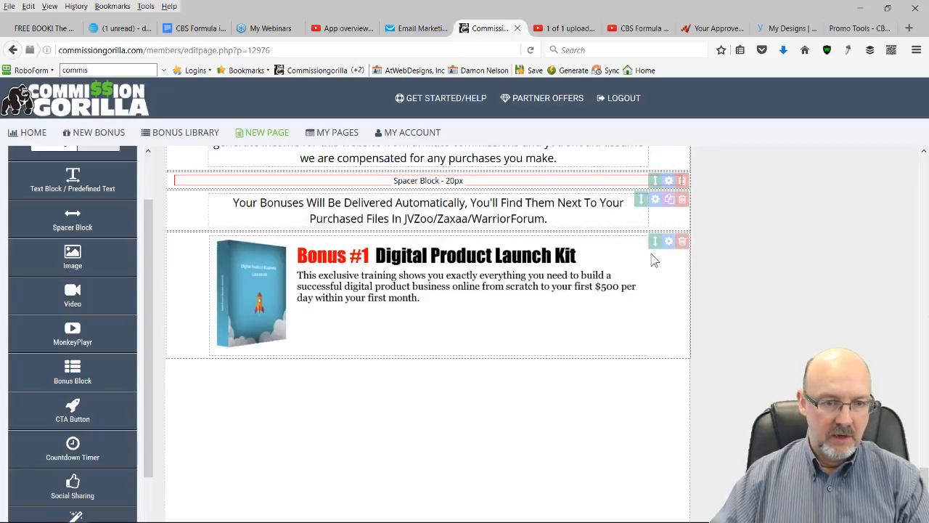
drag(655, 242, 650, 360)
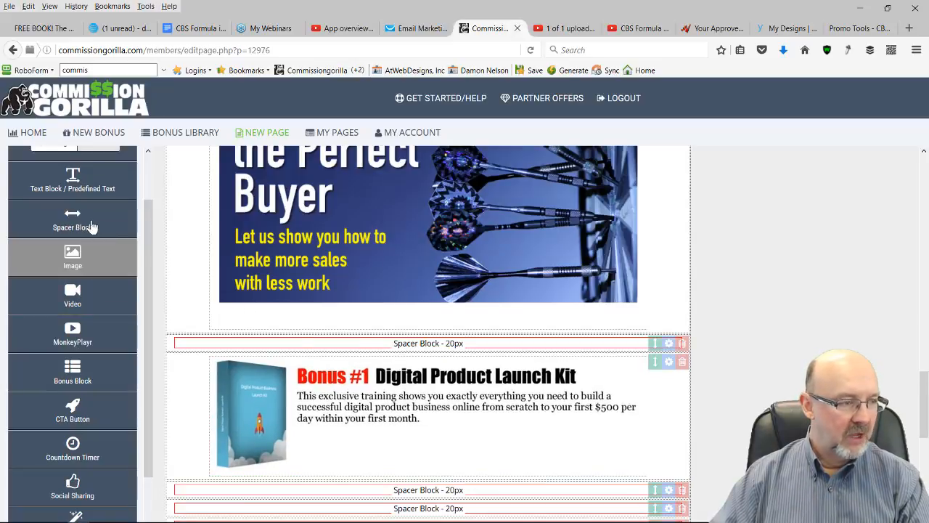
Add a spacer block and another empty bonus block at the end of the page.
scroll(422, 342, down, 10)
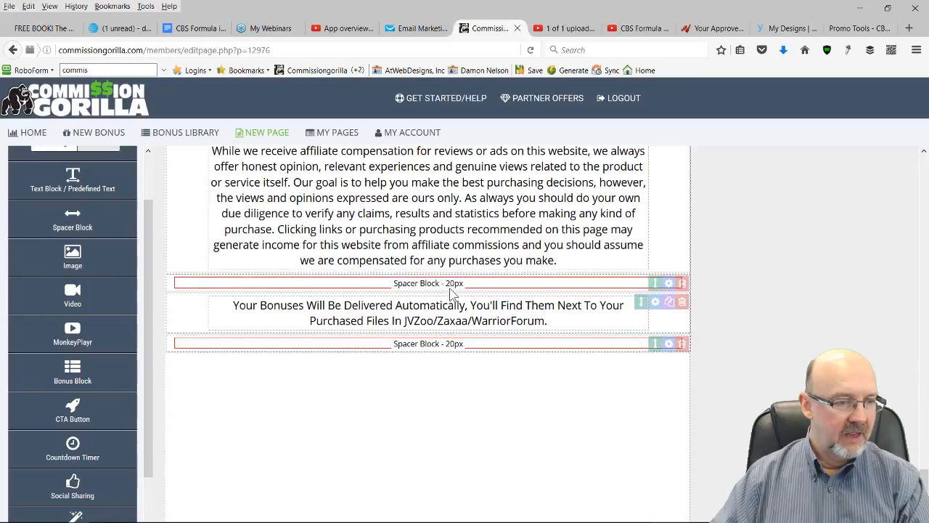
scroll(450, 345, up, 5)
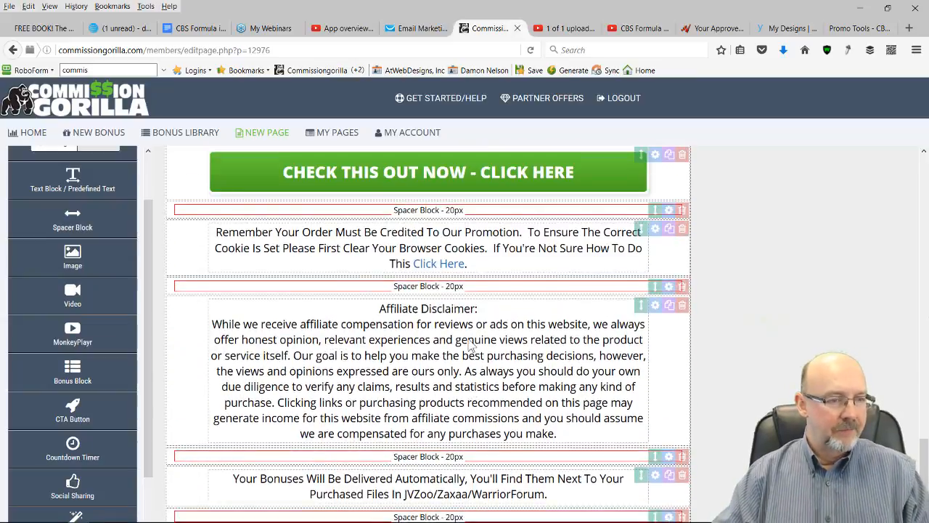
scroll(360, 329, down, 2)
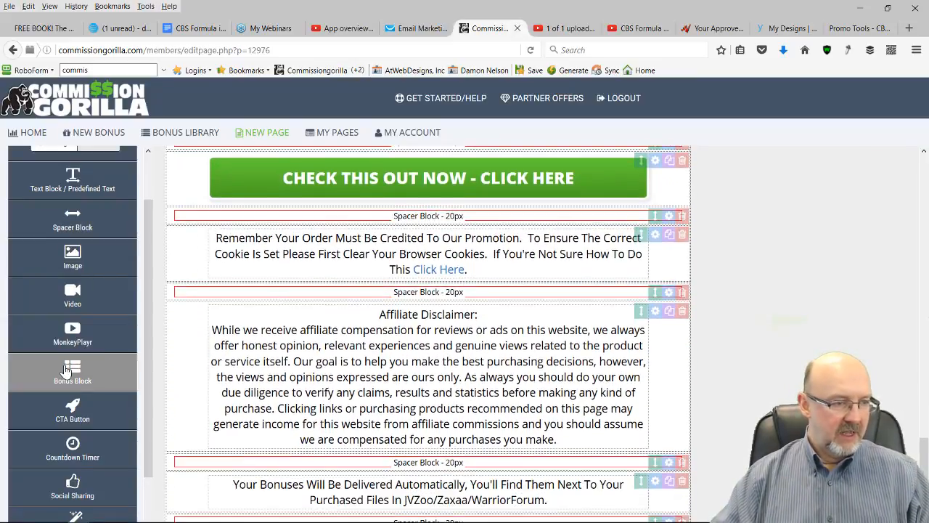
scroll(73, 366, down, 5)
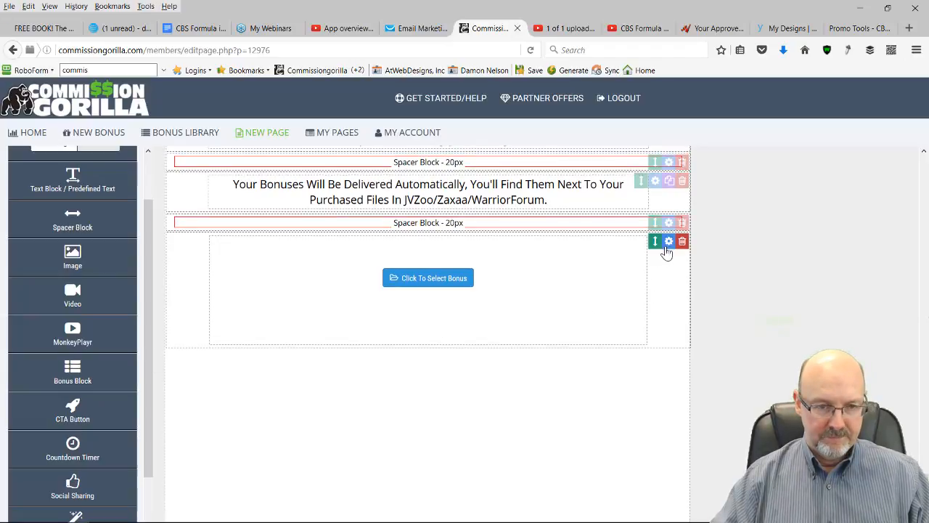
Filter the bonuses by the CBS Formula category, assign _Speed Traffic Blueprint to the block and move it below the spacer following Bonus #1.
click(453, 282)
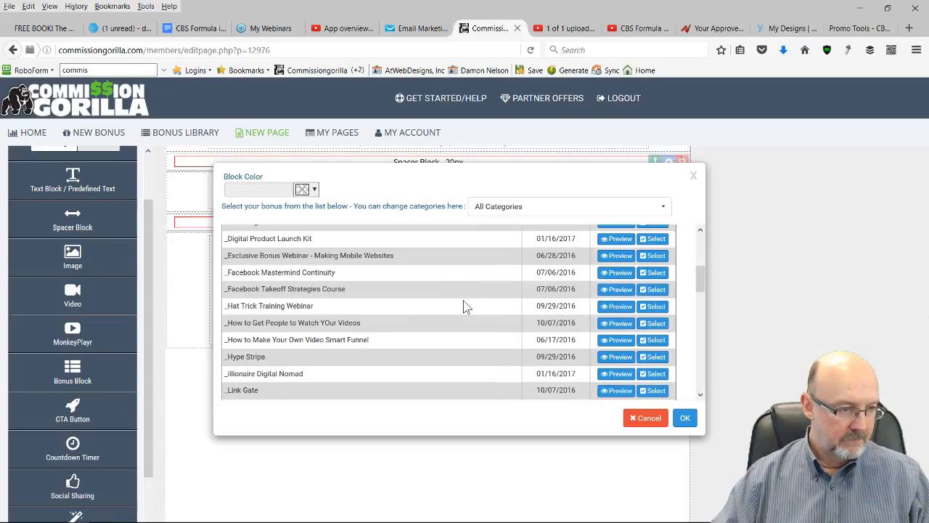
scroll(464, 307, up, 2)
scroll(465, 307, down, 4)
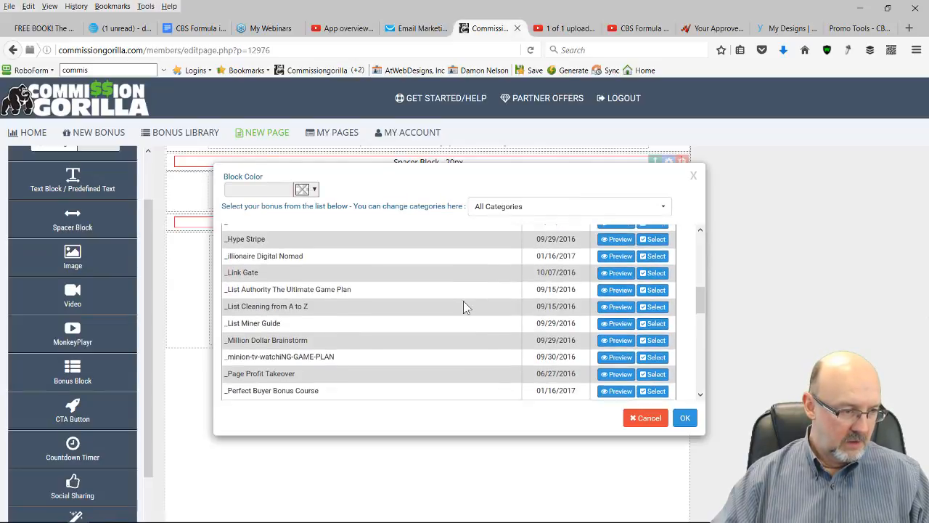
scroll(464, 301, down, 3)
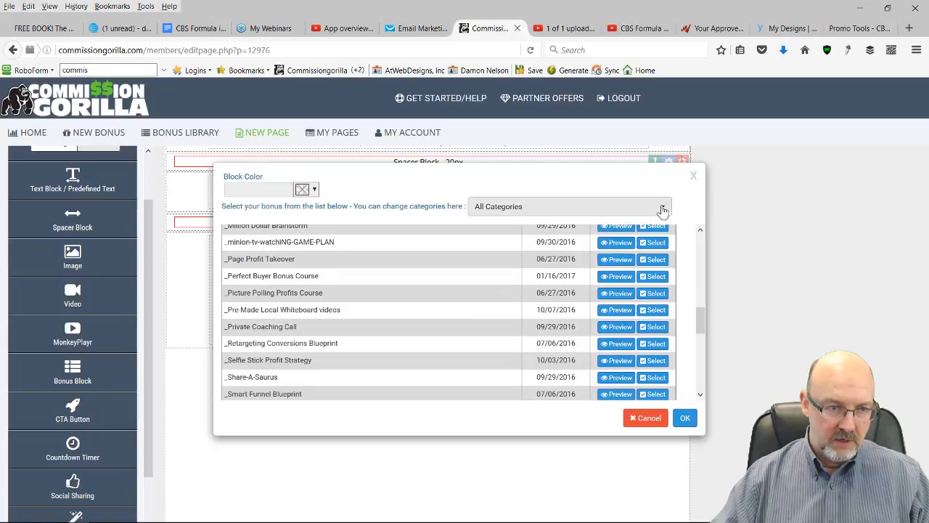
click(541, 206)
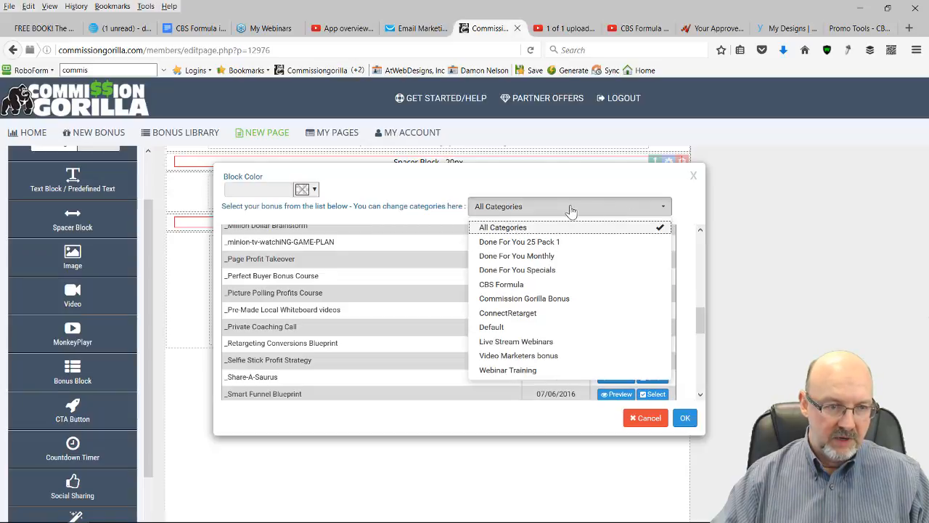
click(500, 286)
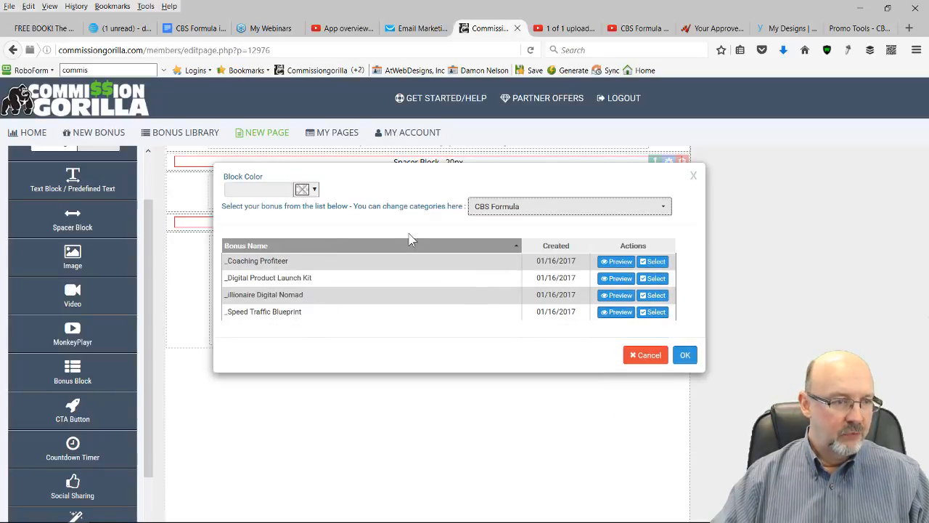
click(653, 311)
click(684, 354)
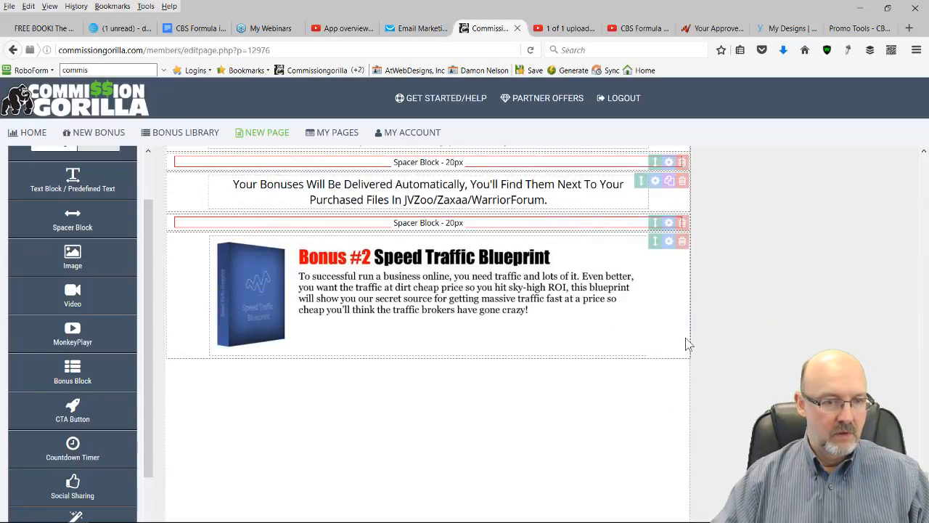
drag(654, 241, 601, 369)
Add a bonus block containing _Coaching Profiteer and move it below the spacer that follows Bonus #2.
scroll(492, 377, down, 3)
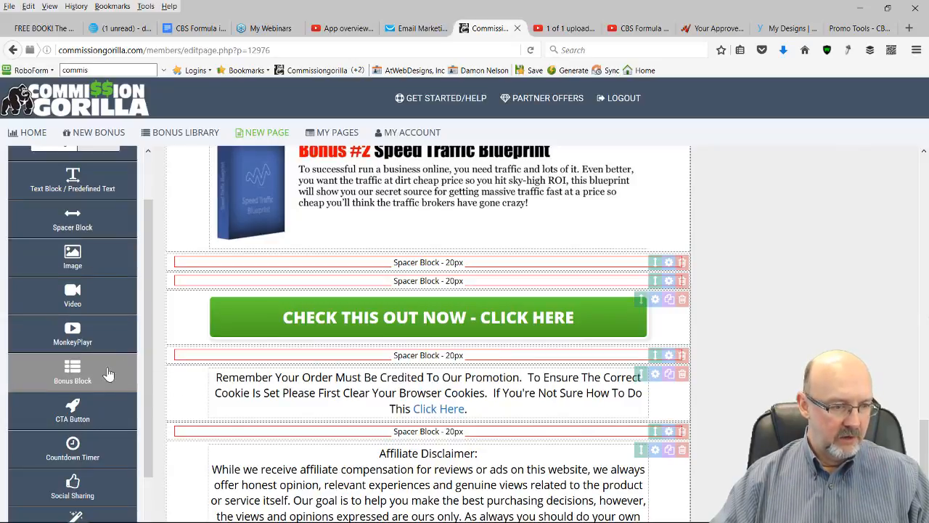
click(69, 376)
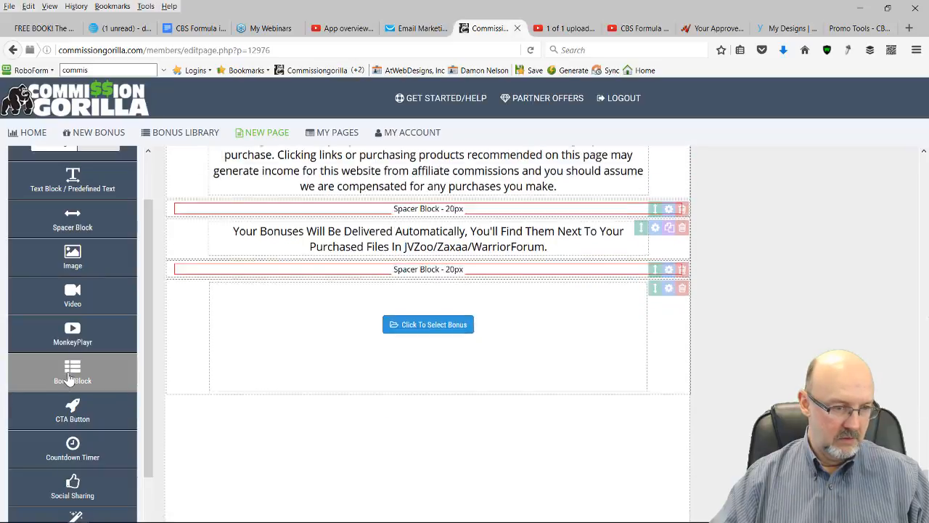
click(400, 280)
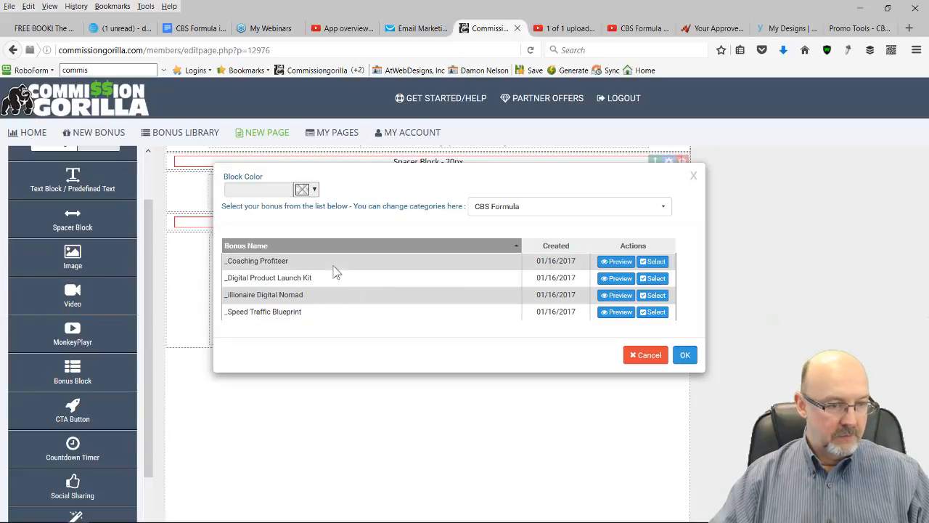
click(646, 262)
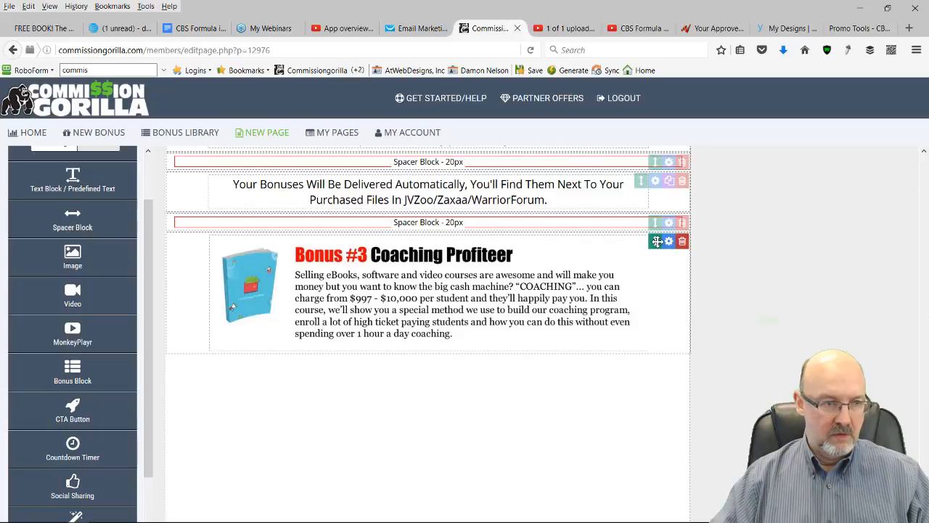
drag(661, 79, 669, 383)
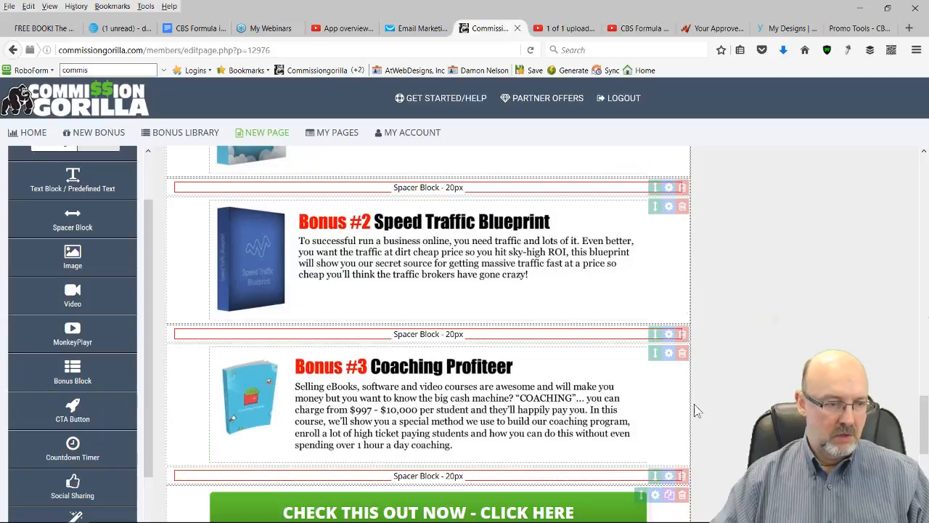
Add a spacer block at the page end and move a spacer up between the Coaching Profiteer bonus and the green call-to-action button.
scroll(535, 368, down, 9)
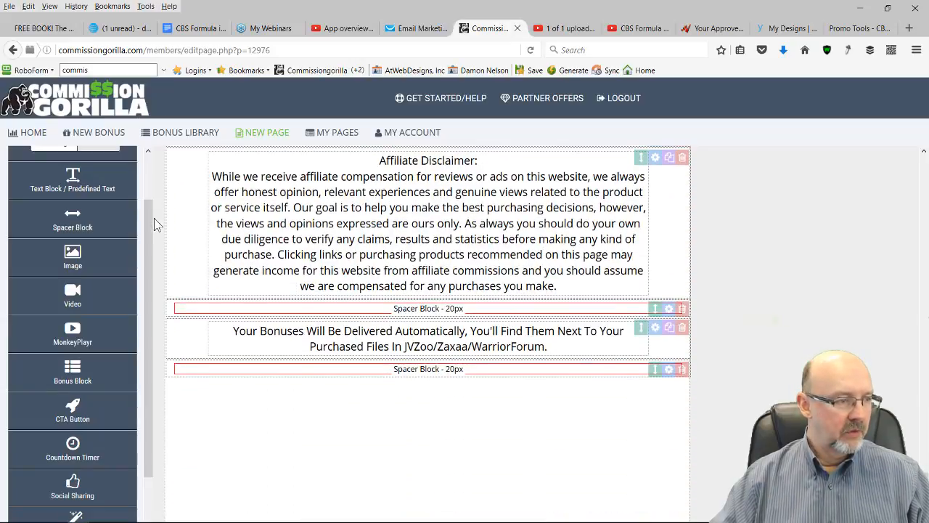
drag(84, 224, 478, 396)
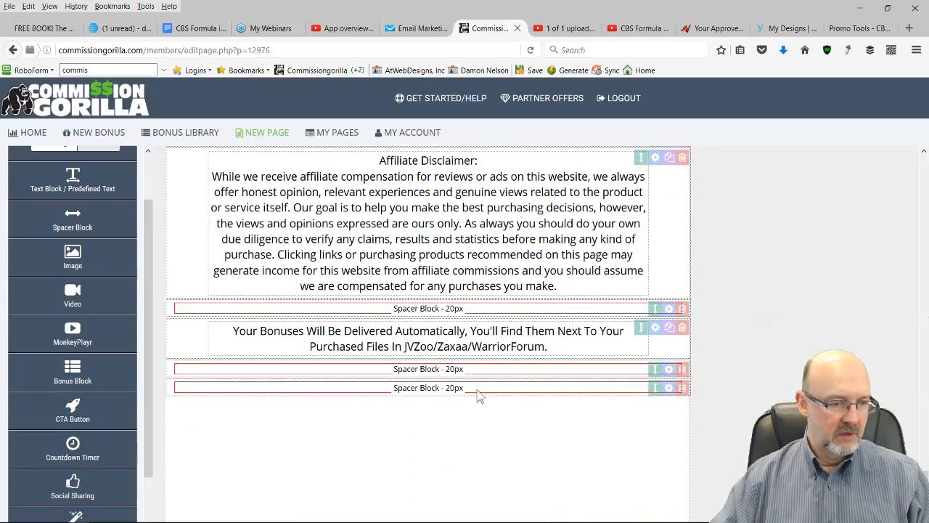
drag(653, 369, 653, 253)
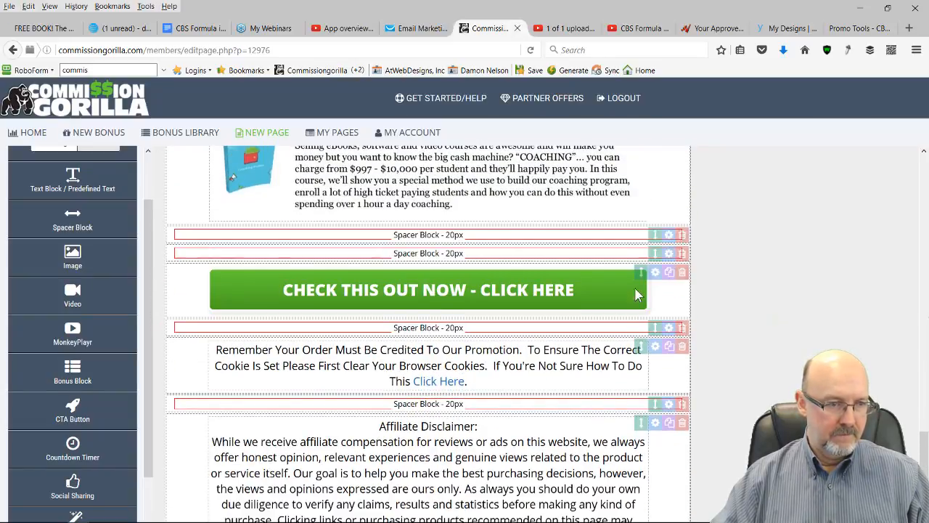
Set the height of the spacer directly above the green call-to-action button to 50 px.
click(669, 253)
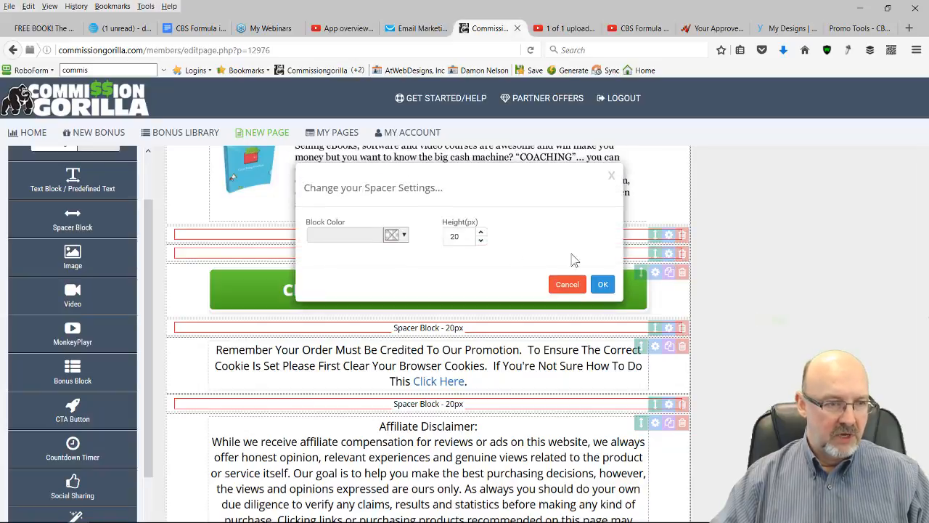
double_click(473, 236)
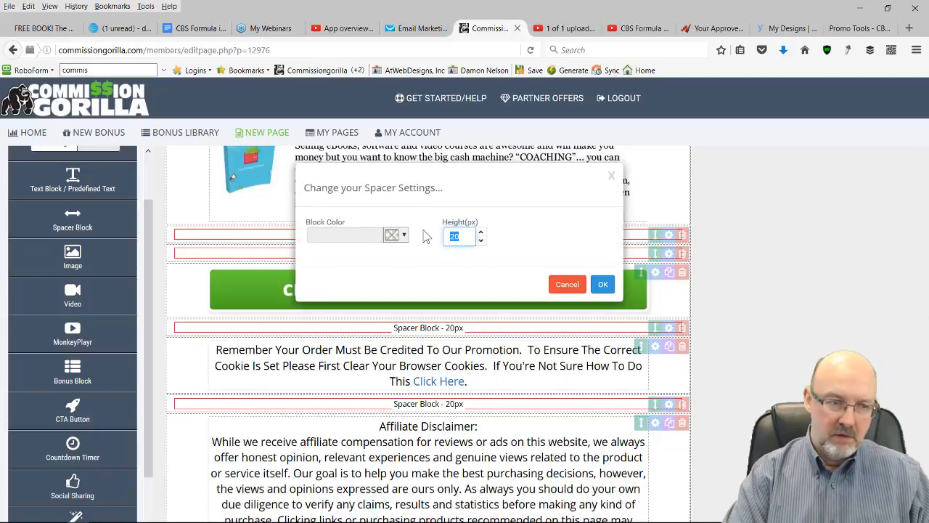
text(50)
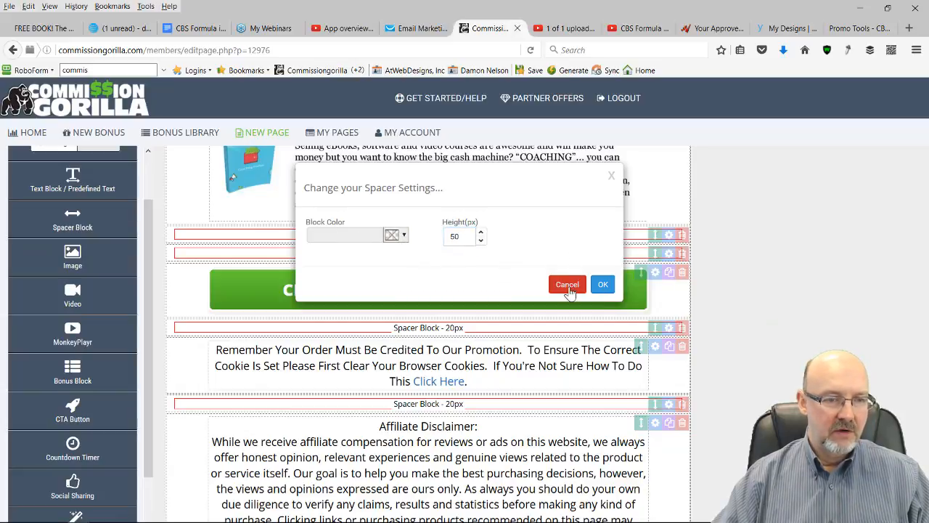
click(602, 286)
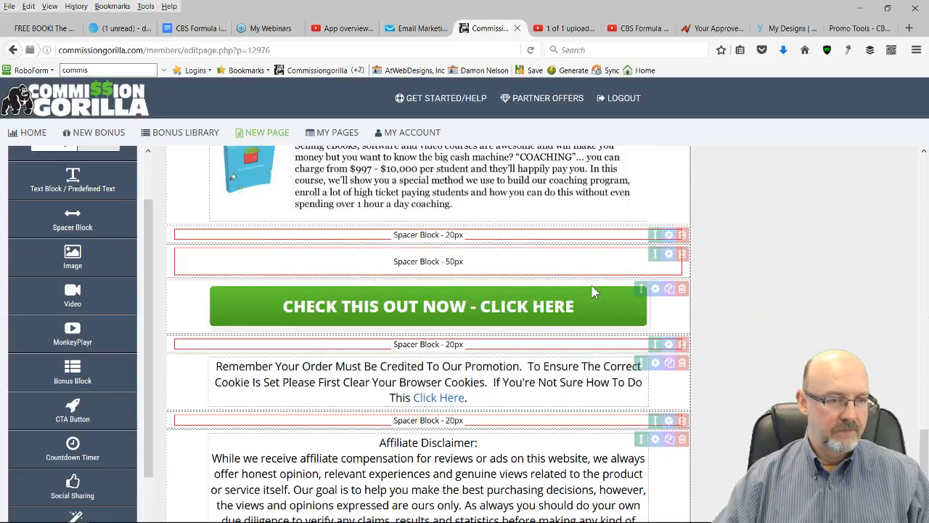
Add a bonus block containing _illionaire Digital Nomad and move it between the spacer following Bonus #3 and the 50 px spacer.
scroll(340, 249, up, 3)
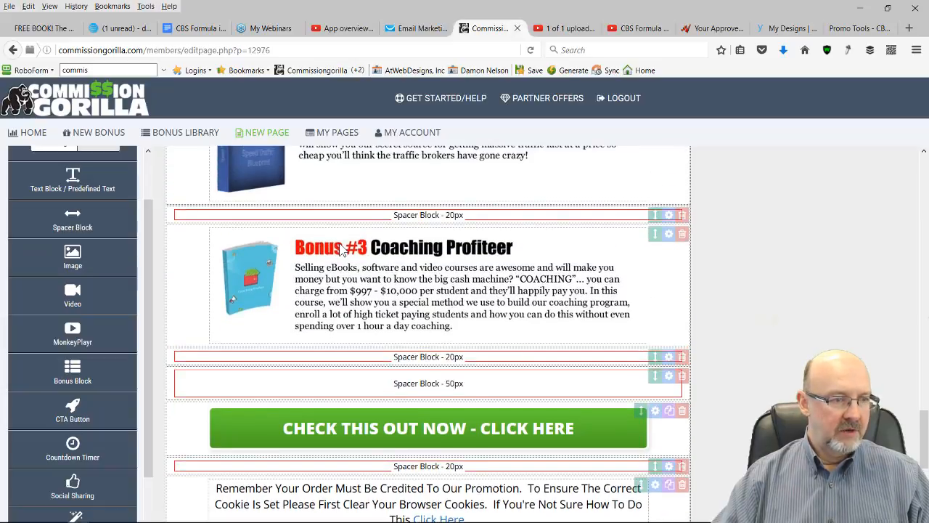
scroll(340, 250, down, 2)
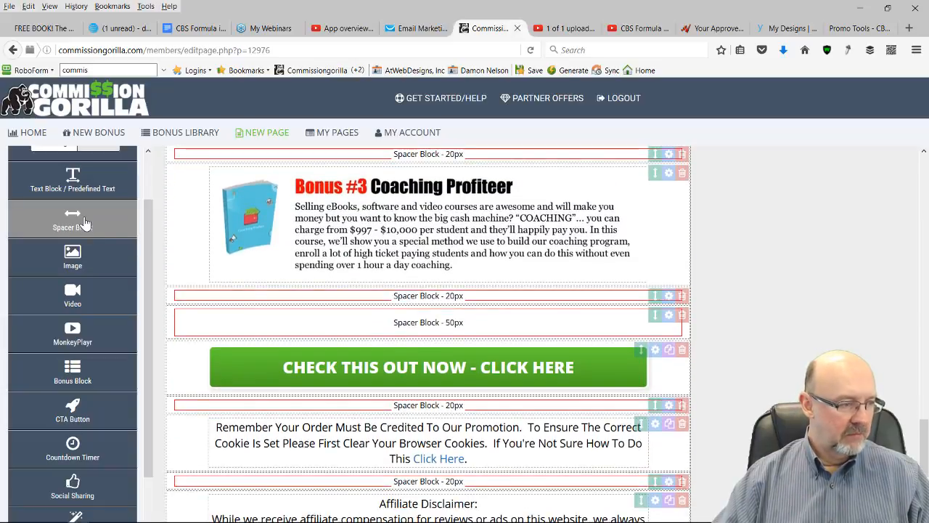
click(78, 370)
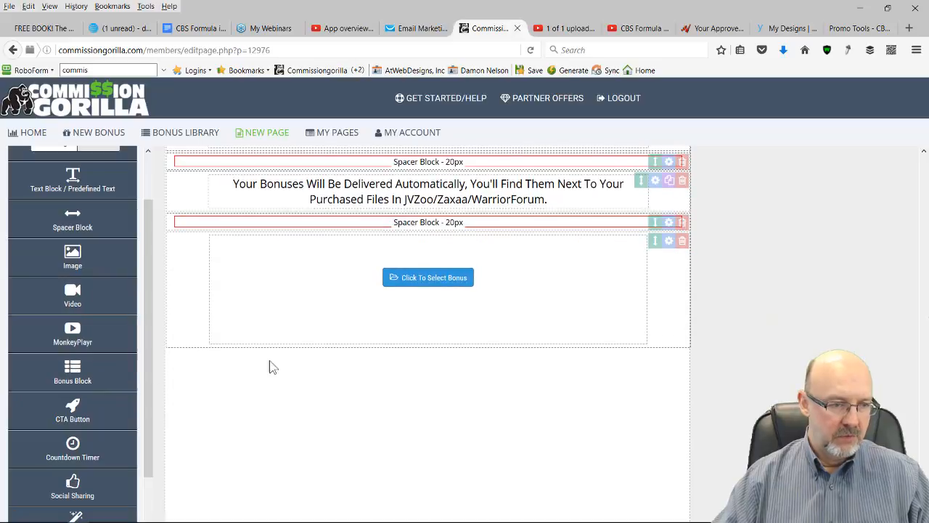
click(419, 287)
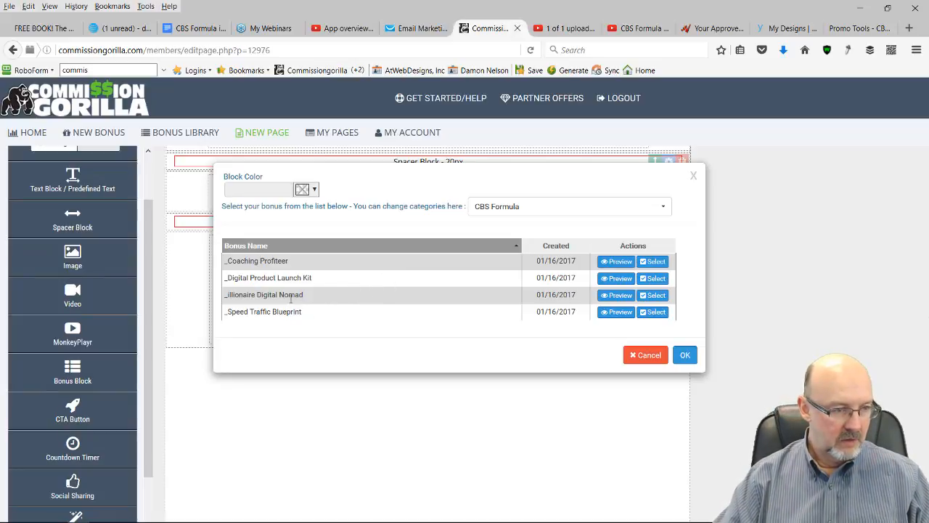
click(653, 296)
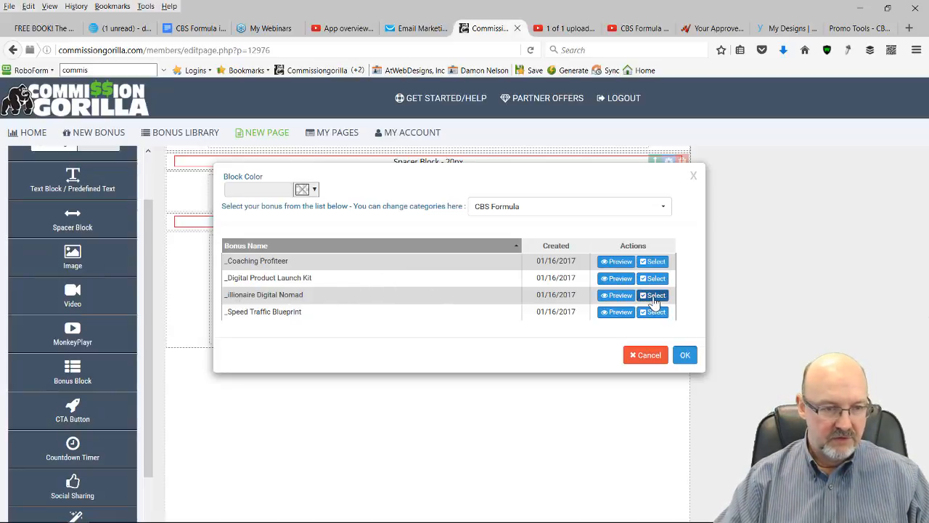
click(678, 355)
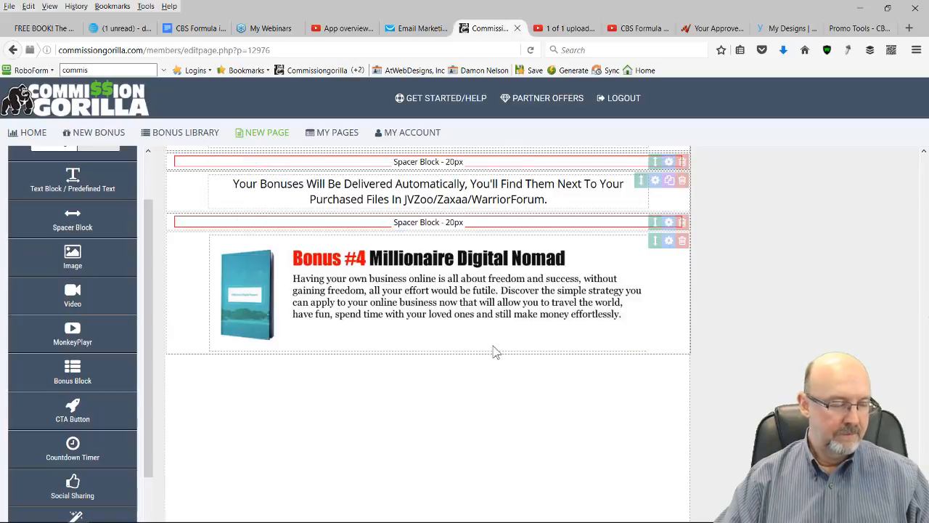
scroll(464, 353, up, 3)
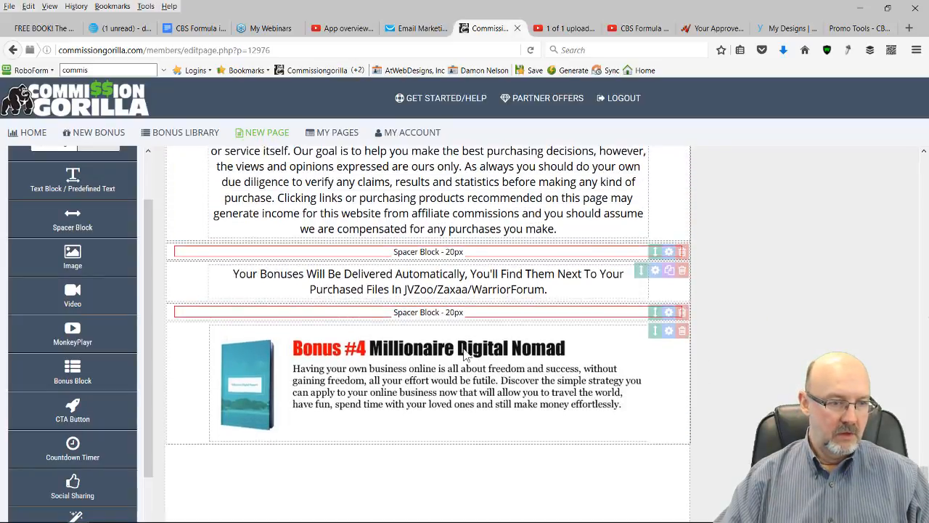
mouse_move(654, 364)
mouse_down()
mouse_move(657, 156)
mouse_move(636, 344)
mouse_move(646, 361)
mouse_up()
scroll(612, 342, down, 9)
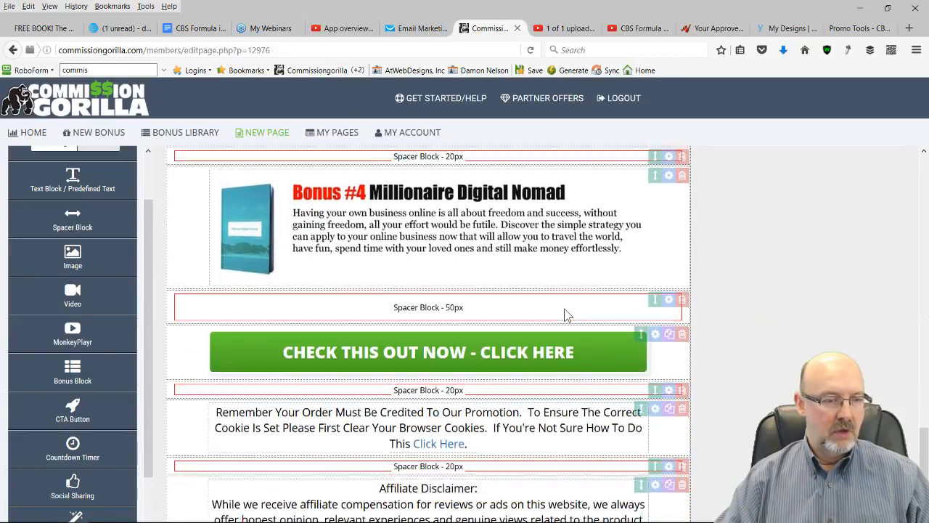
Add an image block at the end of the page.
scroll(564, 309, down, 2)
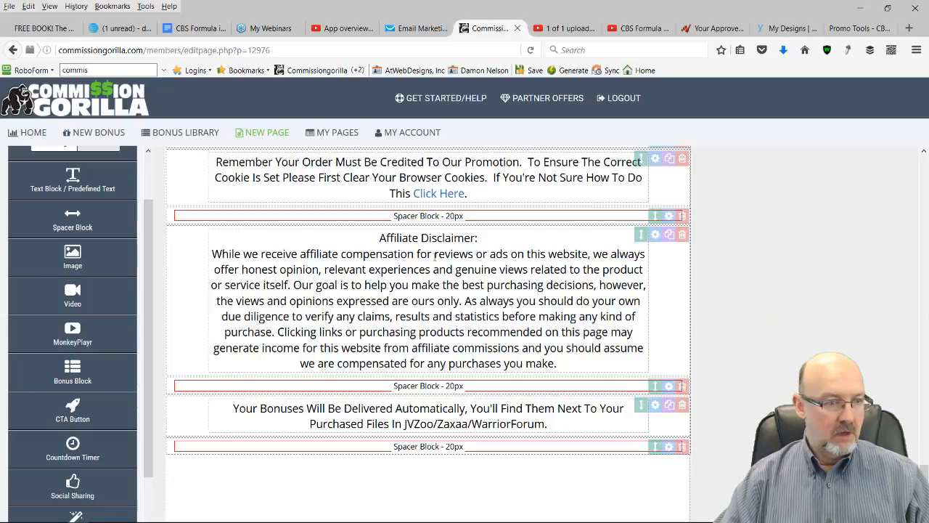
scroll(435, 260, up, 5)
scroll(437, 258, up, 8)
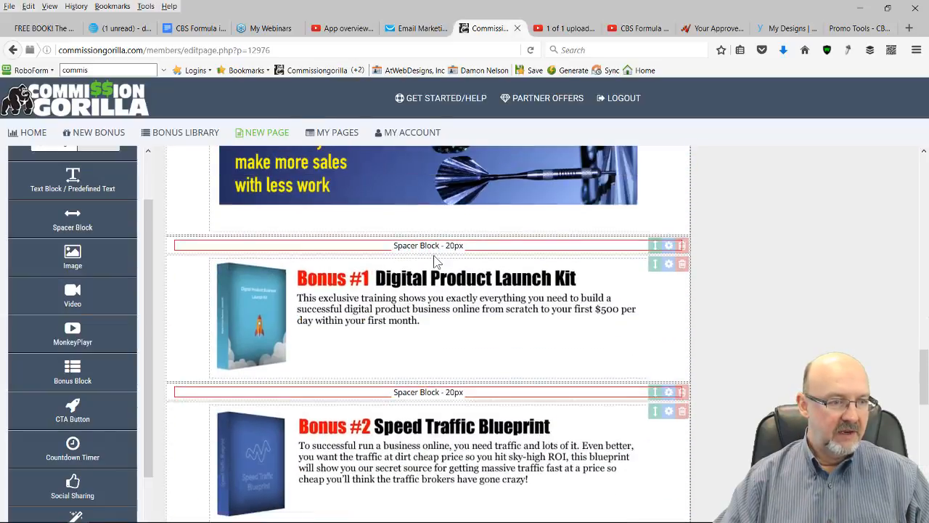
scroll(440, 251, down, 10)
scroll(439, 248, down, 2)
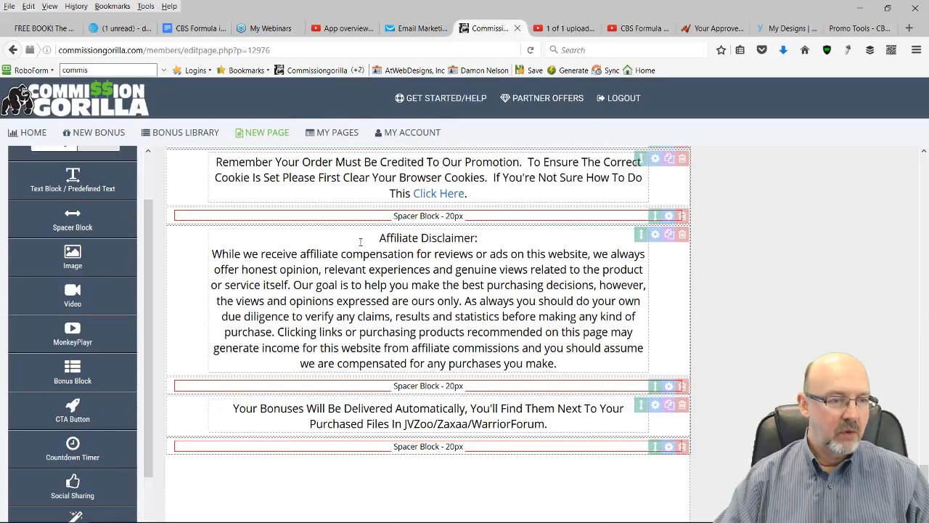
scroll(448, 261, up, 2)
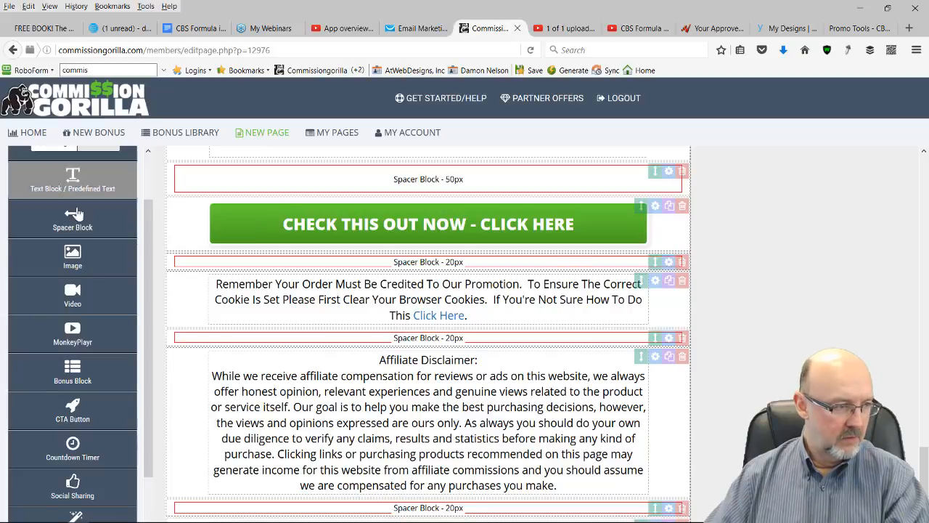
click(73, 256)
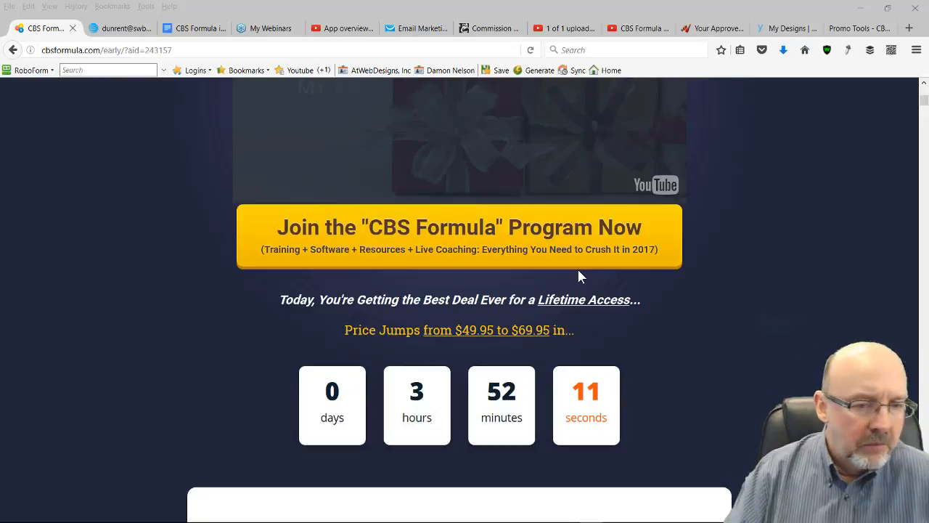
Open the CBS Formula checkout from its sales page and capture a screenshot of about 993 x 788 px covering the order form.
click(536, 248)
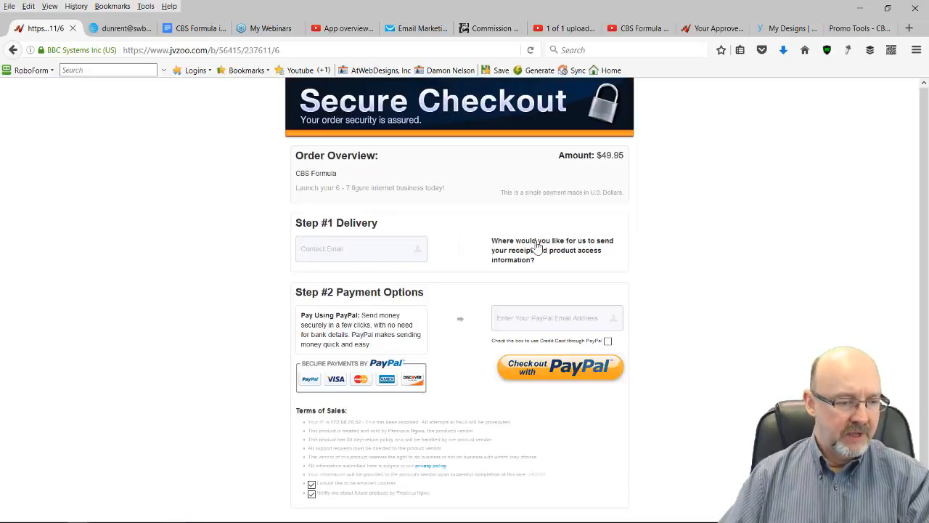
scroll(541, 254, down, 1)
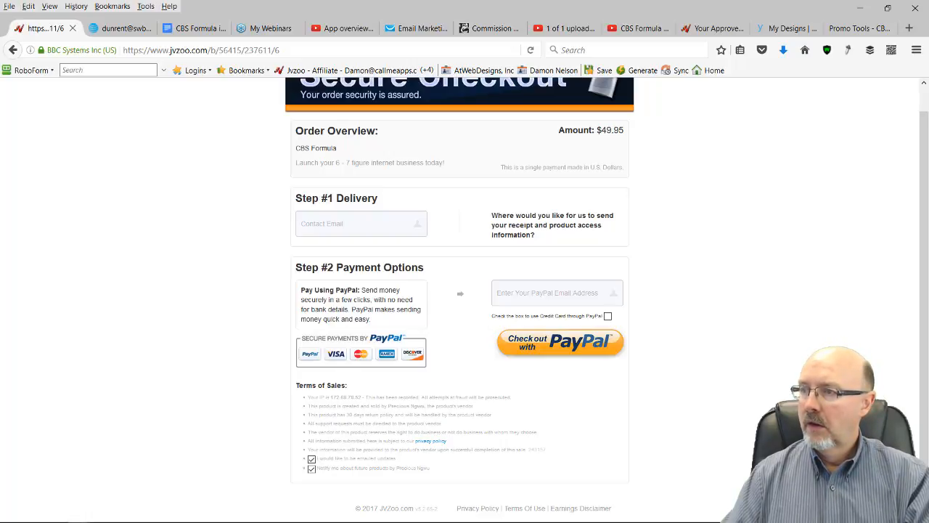
key(Print)
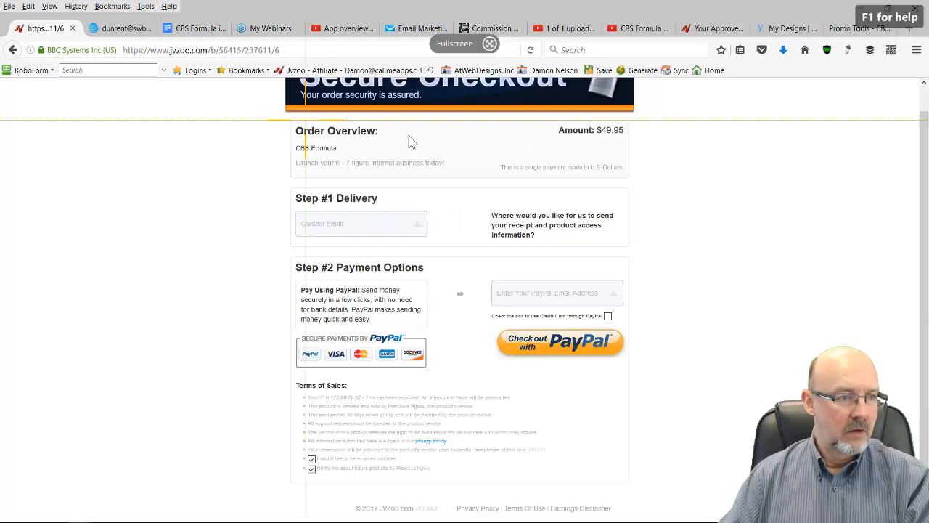
drag(271, 114, 752, 495)
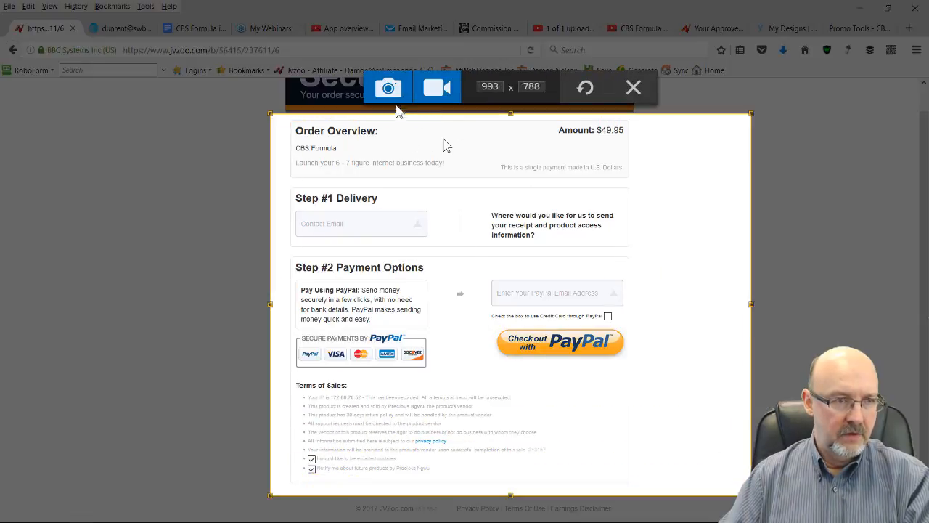
click(389, 88)
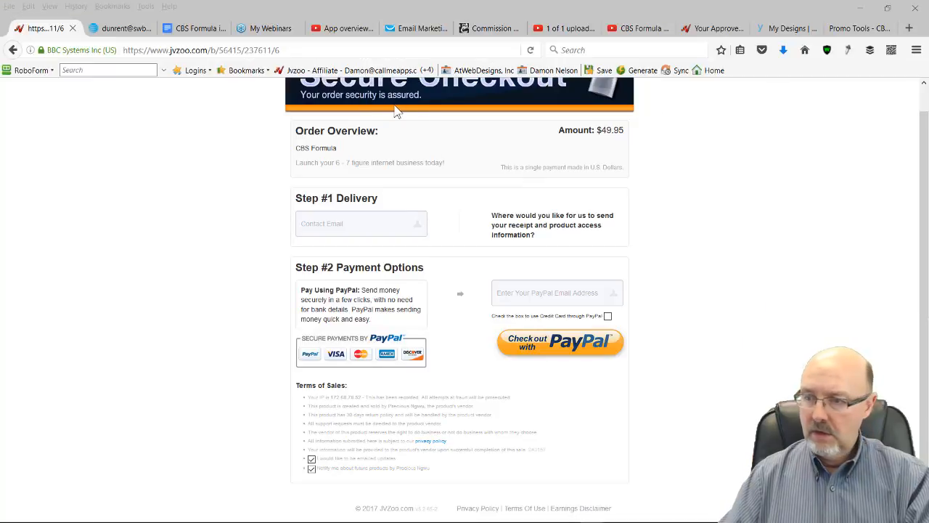
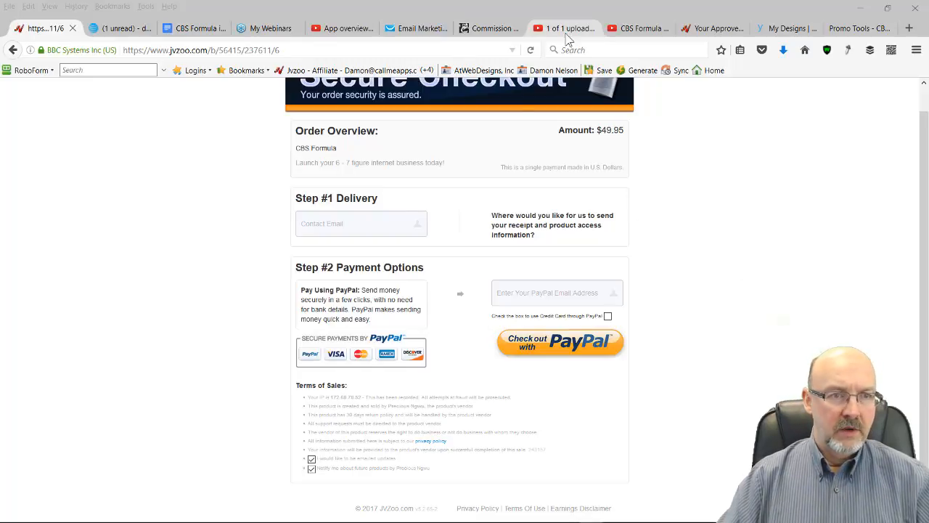
Return to the Commission Gorilla page editor and replace the image placeholder at the page end with the annotated checkout screenshot.
click(491, 29)
scroll(548, 252, up, 5)
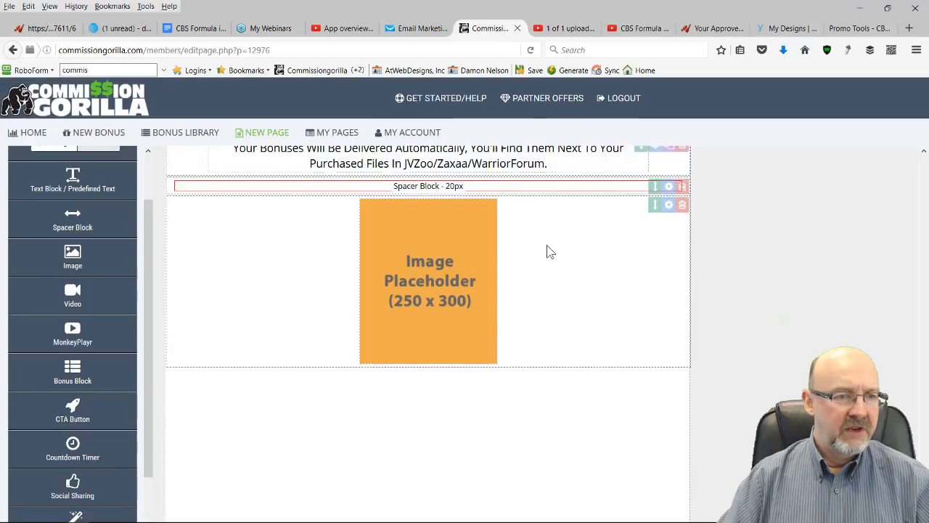
scroll(477, 157, up, 5)
scroll(475, 162, down, 5)
scroll(486, 174, up, 2)
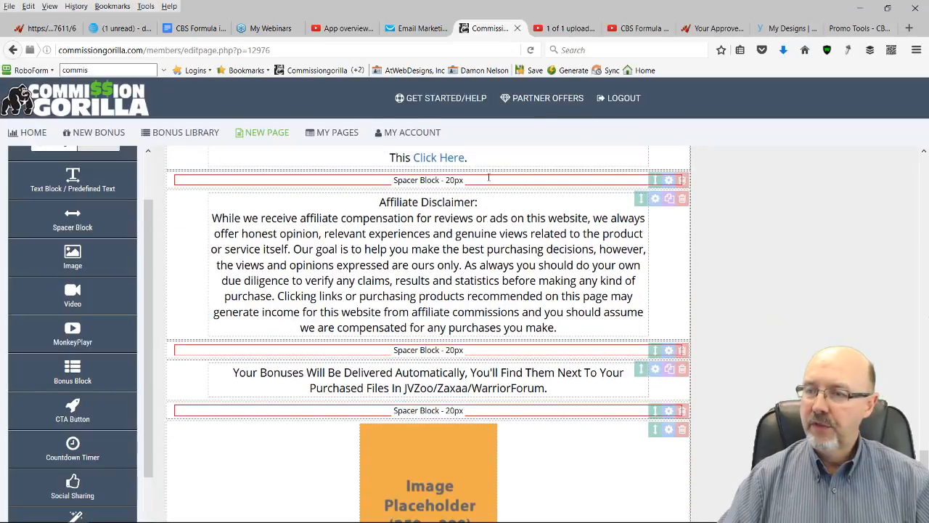
scroll(489, 177, down, 1)
scroll(488, 177, up, 2)
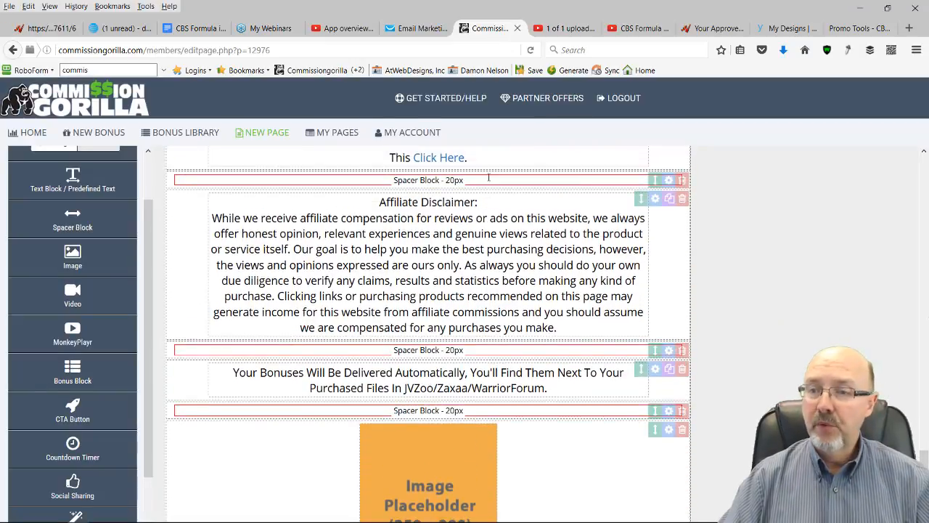
scroll(489, 186, down, 1)
scroll(488, 186, down, 4)
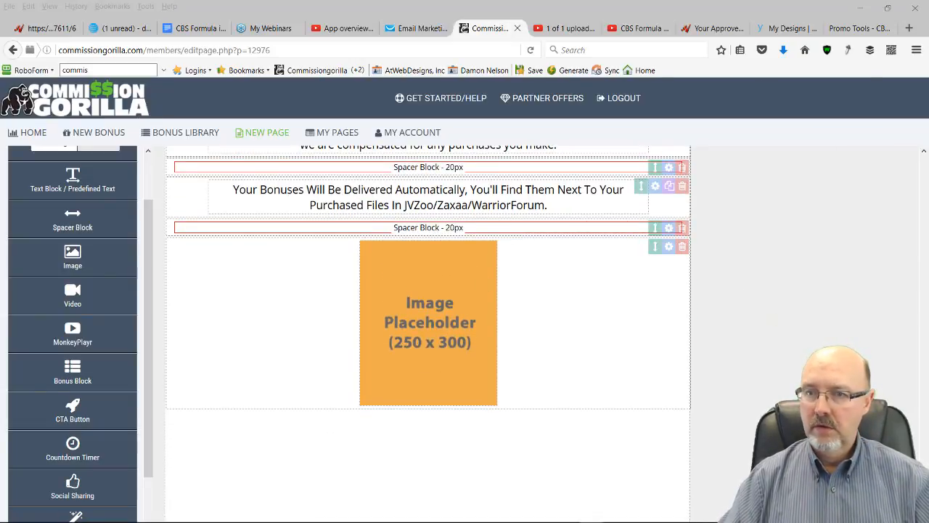
drag(928, 85, 269, 8)
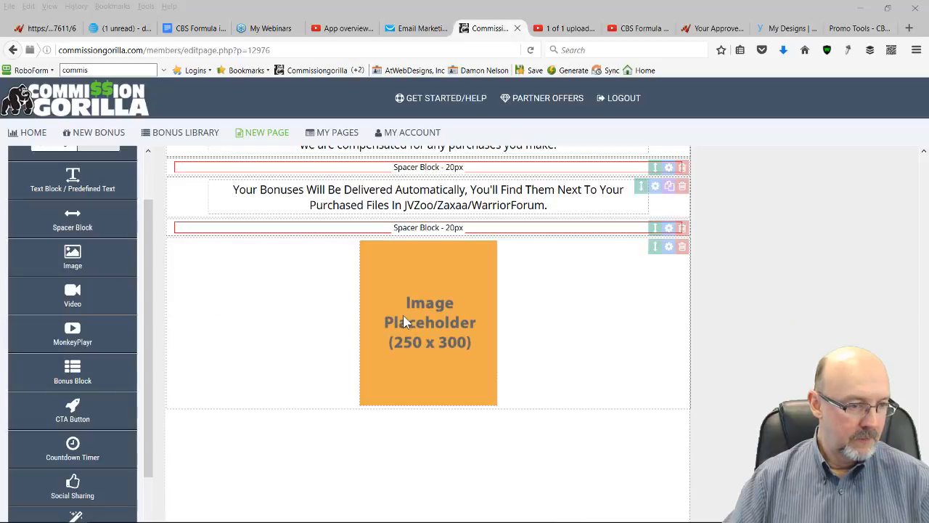
click(666, 247)
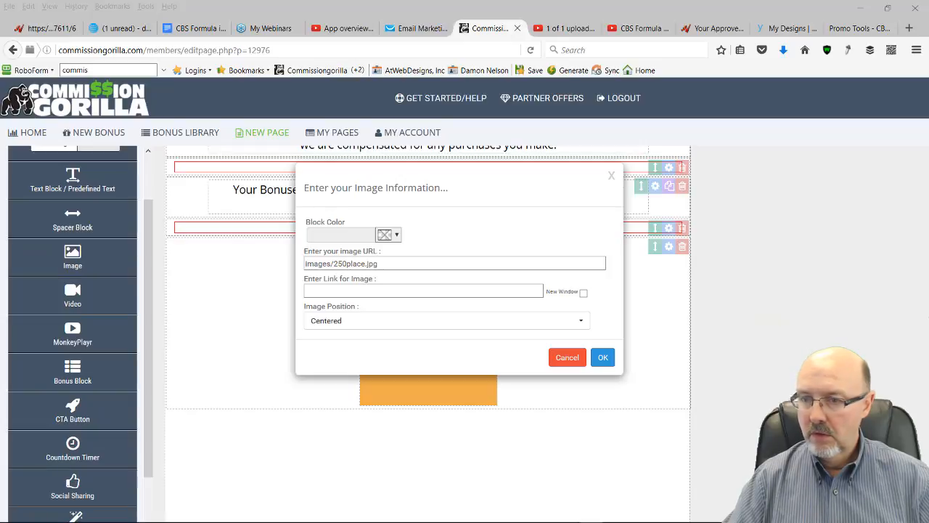
click(563, 356)
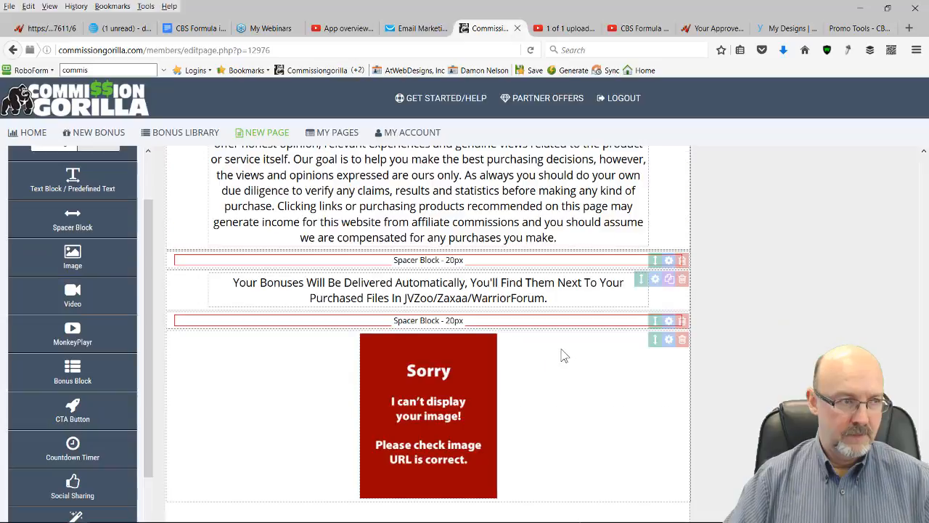
Move the checkout screenshot block up below the spacer under the green call-to-action button, above the "Remember Your Order" text.
scroll(554, 365, down, 4)
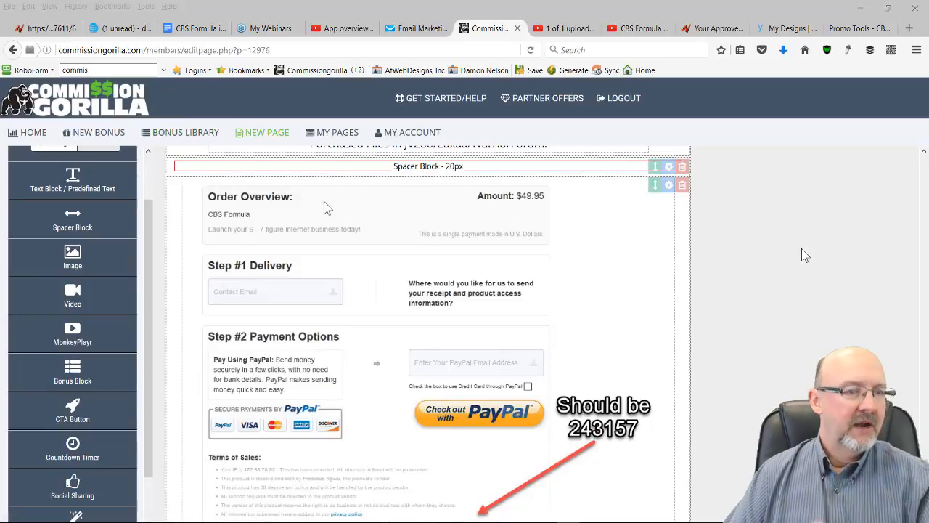
scroll(803, 254, down, 2)
scroll(803, 255, down, 5)
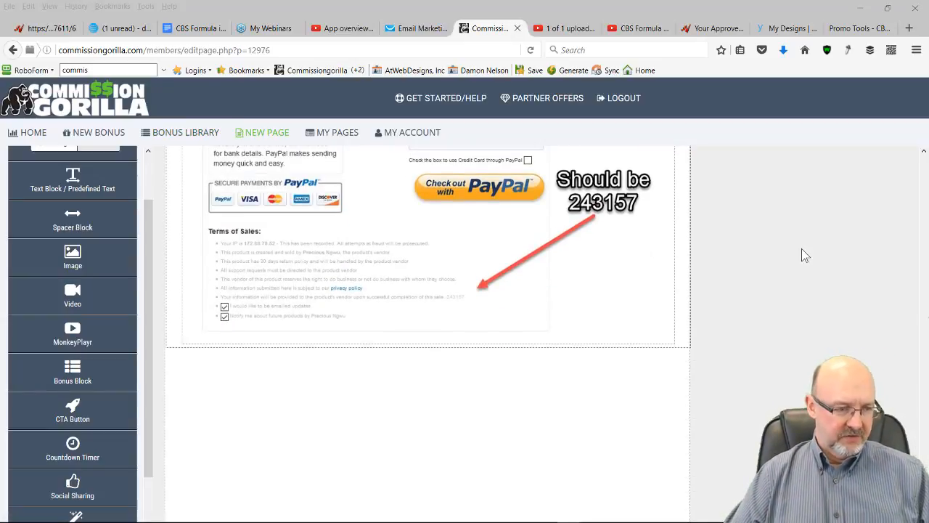
scroll(803, 254, up, 6)
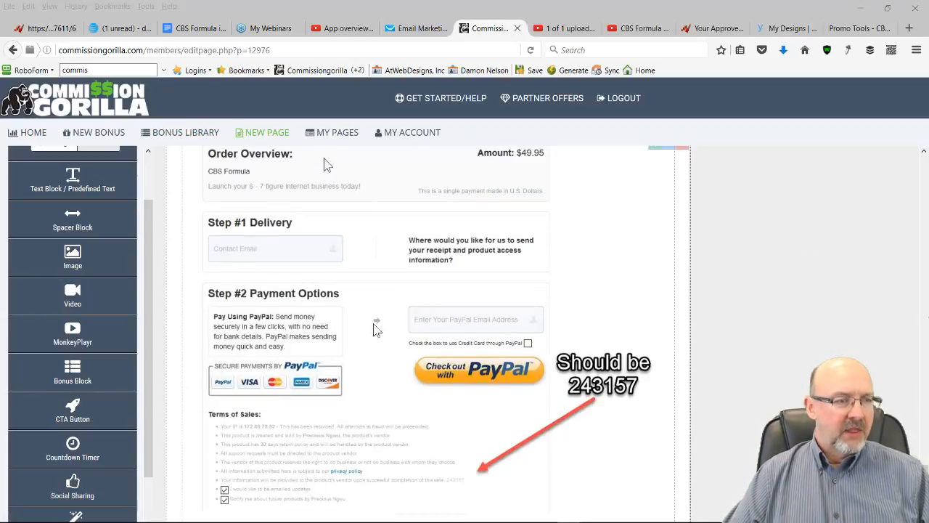
scroll(326, 387, up, 3)
scroll(326, 409, down, 3)
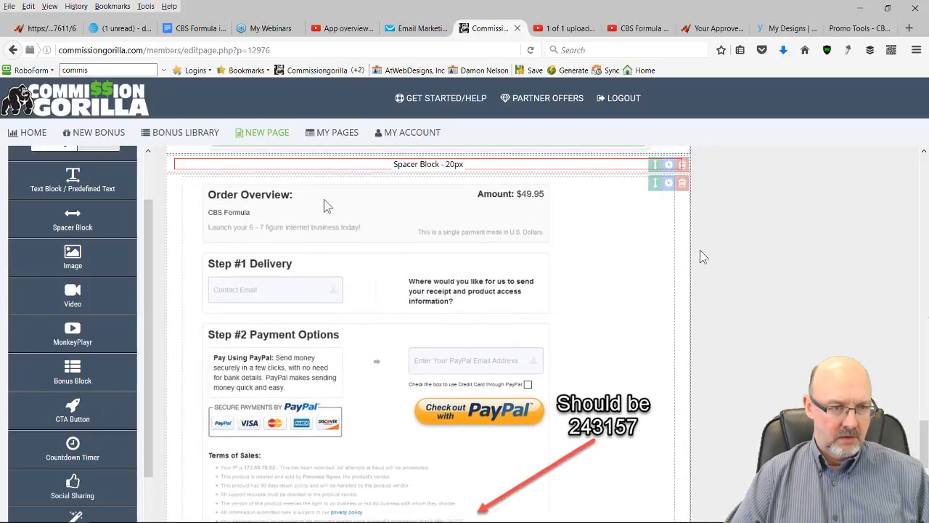
scroll(701, 258, down, 3)
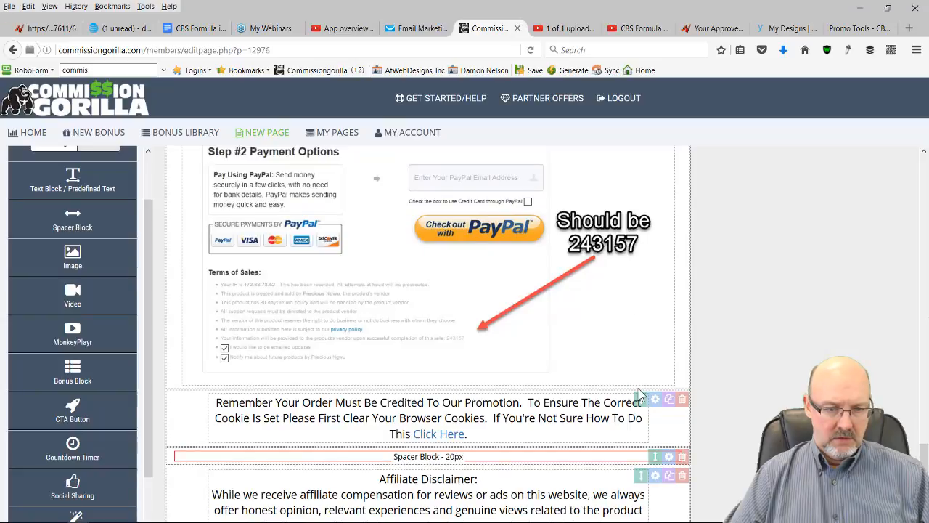
Move the "Remember Your Order" text block above the checkout screenshot, directly below the spacer under the green call-to-action button.
drag(640, 399, 622, 167)
drag(326, 202, 325, 338)
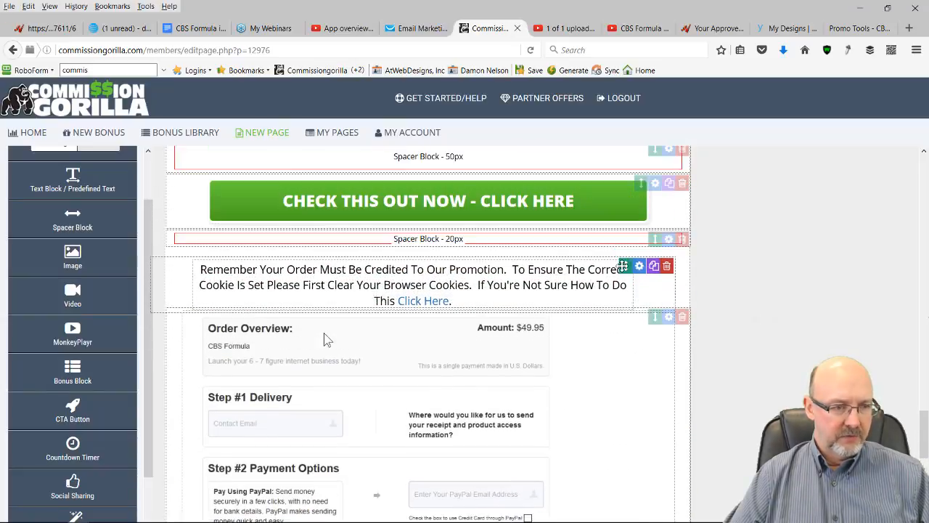
scroll(644, 391, down, 5)
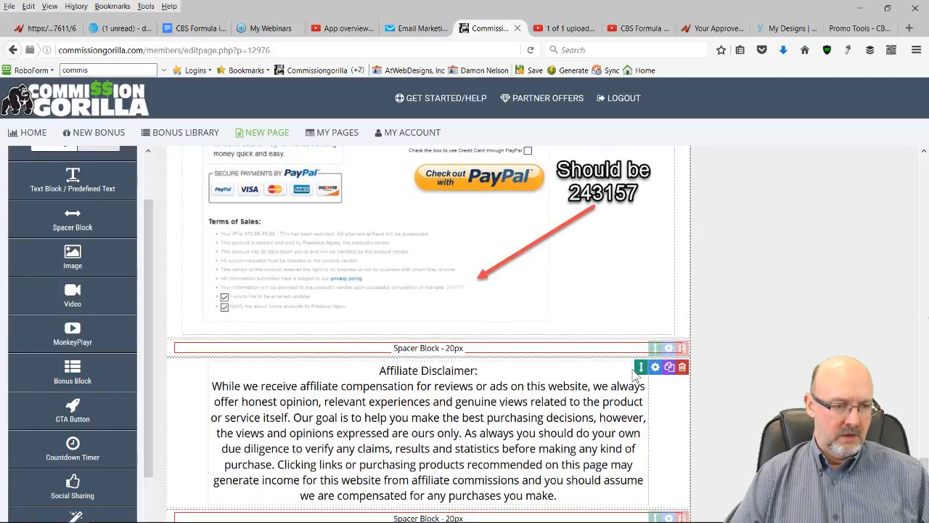
Save the finished bonus page and exit the page editor.
scroll(636, 374, up, 10)
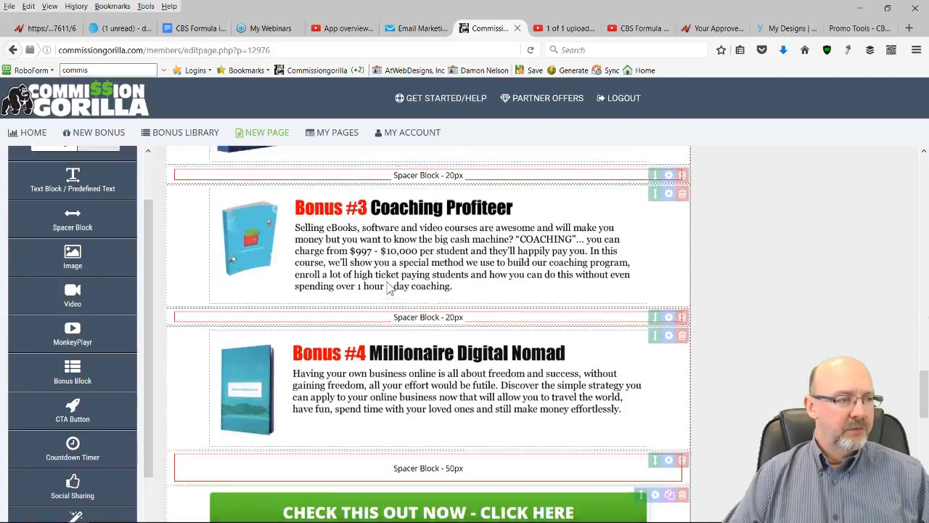
scroll(390, 288, up, 15)
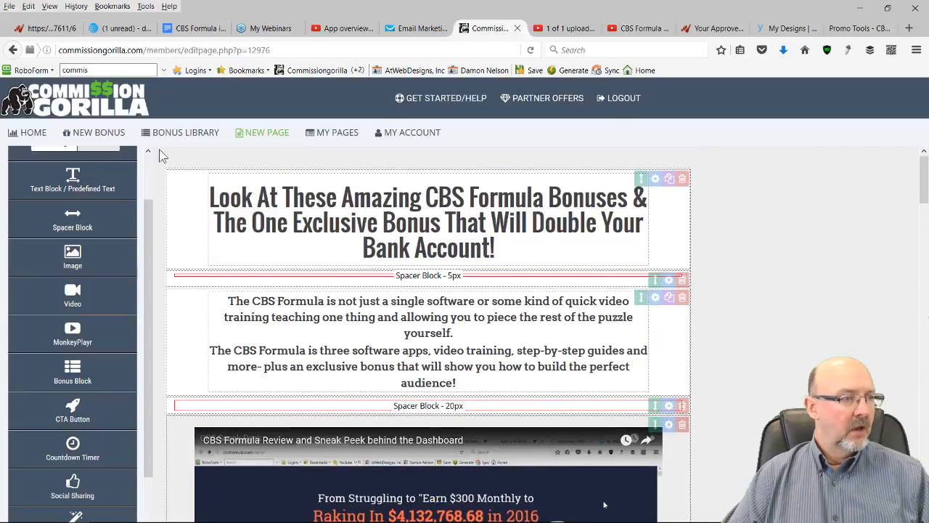
scroll(88, 174, up, 2)
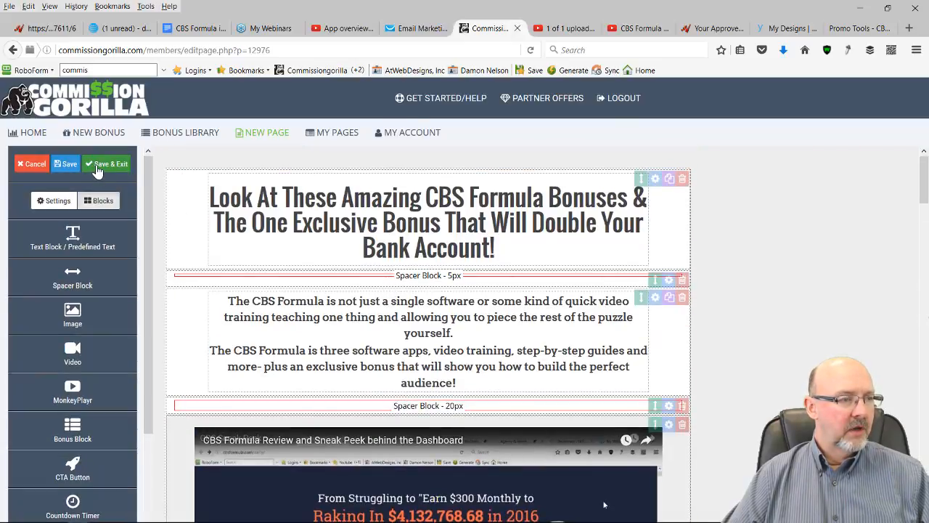
click(101, 164)
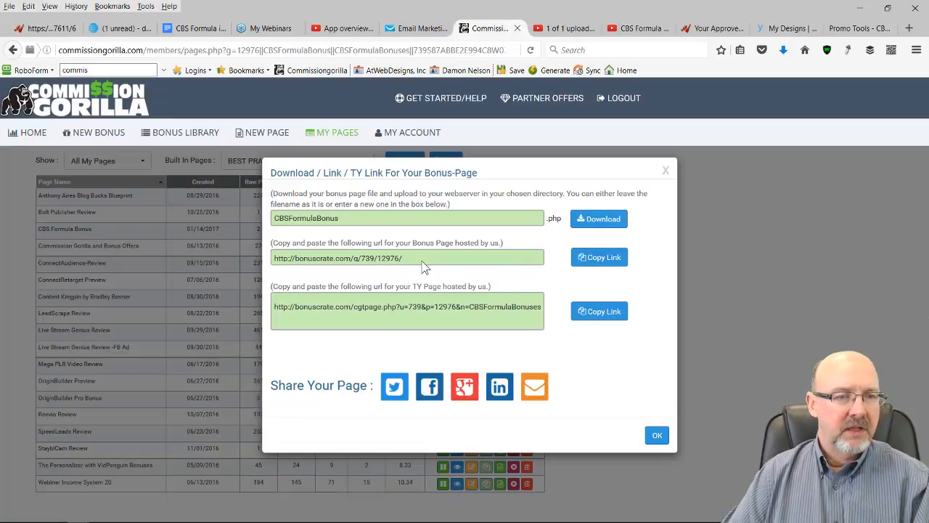
Open the VidPenguin WordPress admin in a new browser tab and start a new Pretty Link.
click(909, 27)
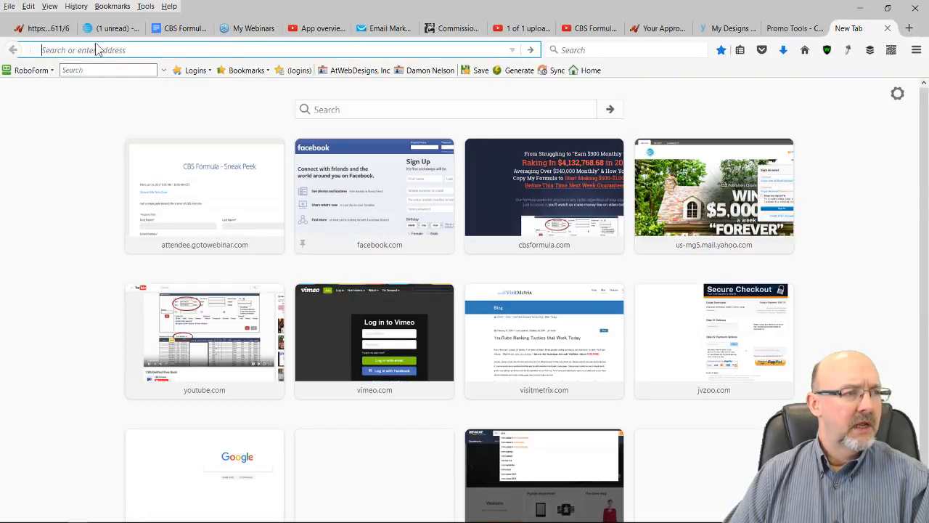
click(82, 66)
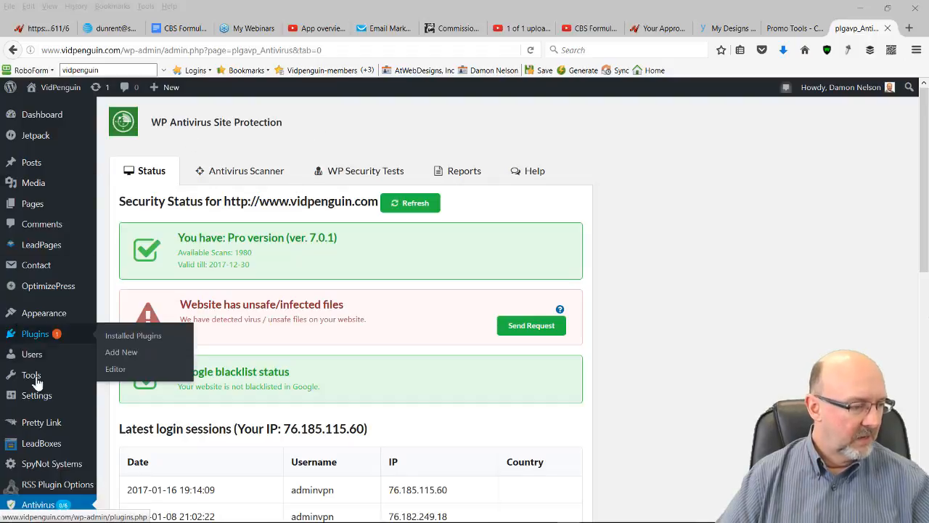
click(39, 430)
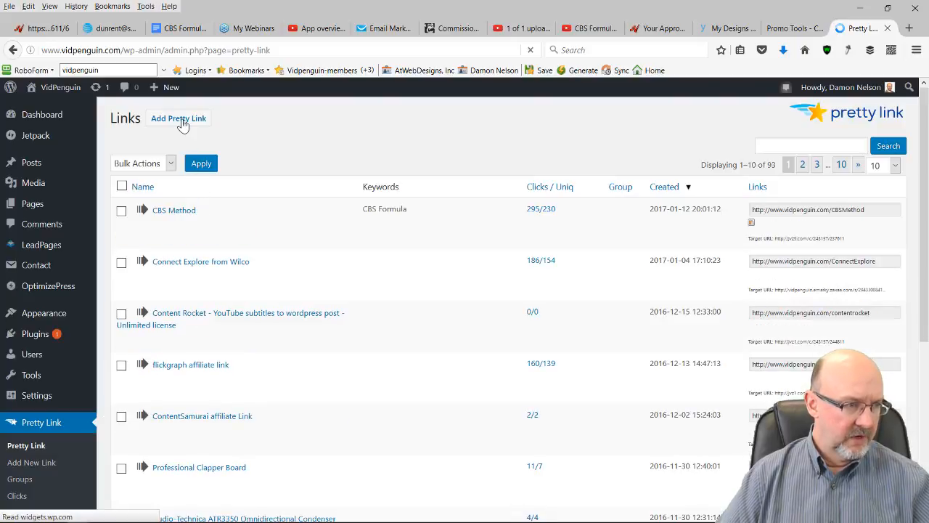
click(182, 121)
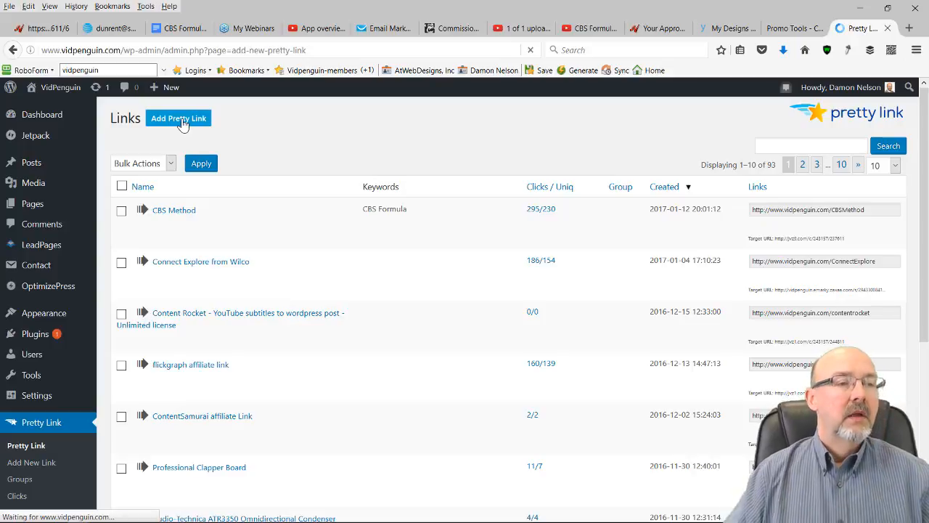
Copy the hosted bonus page URL from Commission Gorilla and paste it as the new Pretty Link's target URL.
click(787, 30)
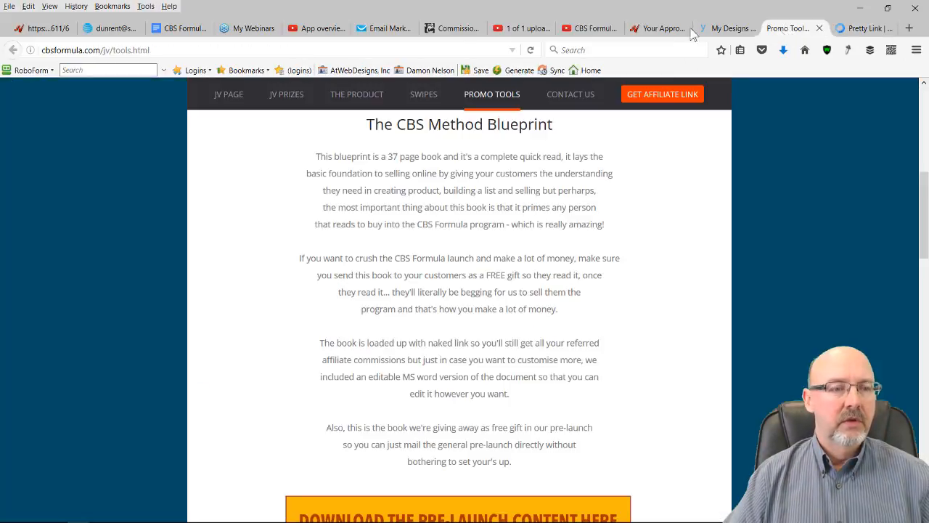
click(448, 29)
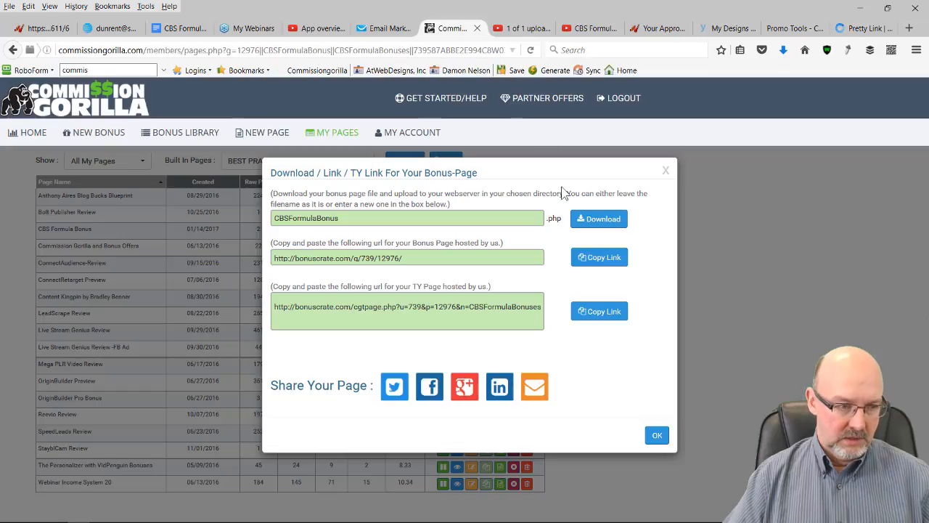
click(594, 261)
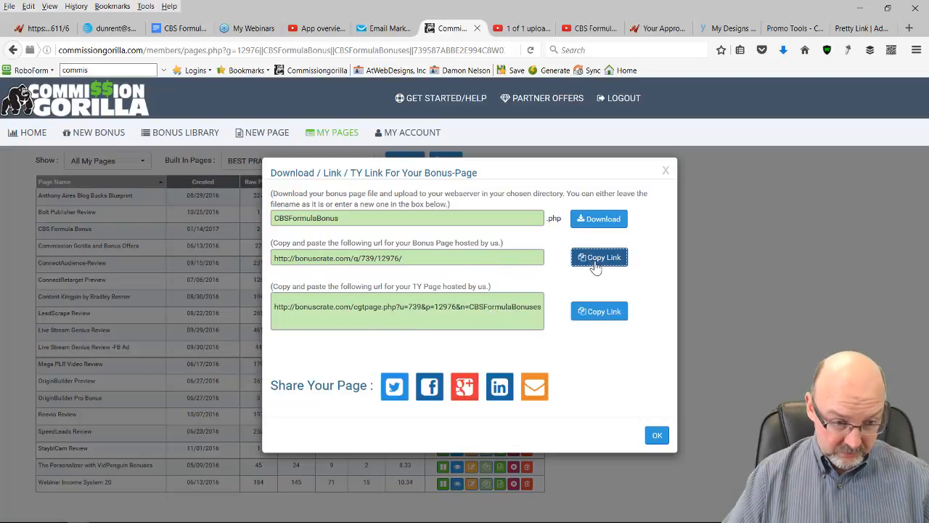
click(864, 28)
click(273, 202)
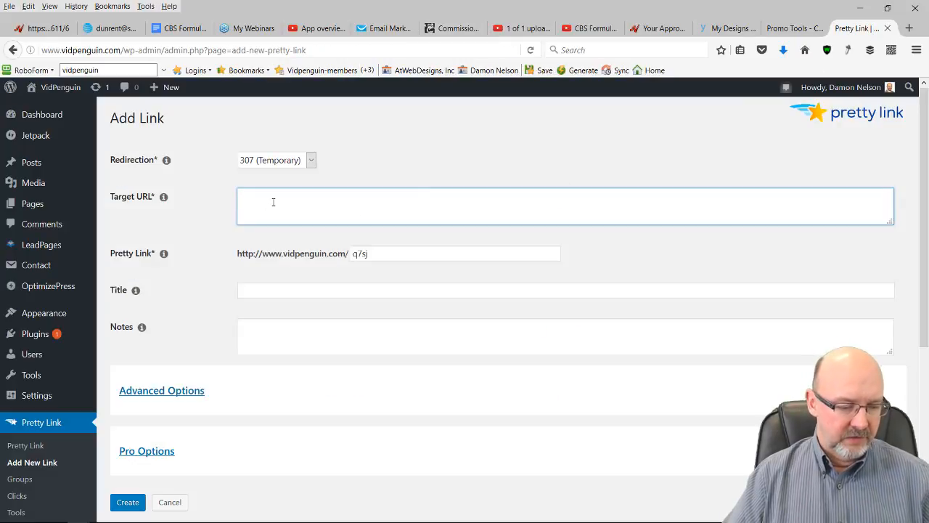
text(http://bonuscrate.com/g/739/12976/)
Replace the generated Pretty Link slug with CBSreview.
drag(372, 254, 352, 252)
text(cbs)
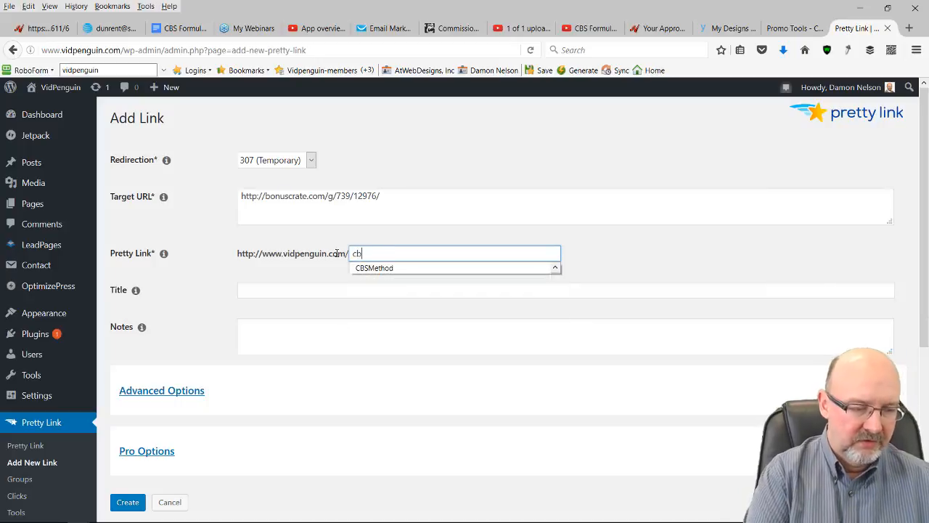
key(BackSpace)
key(BackSpace)
key(BackSpace)
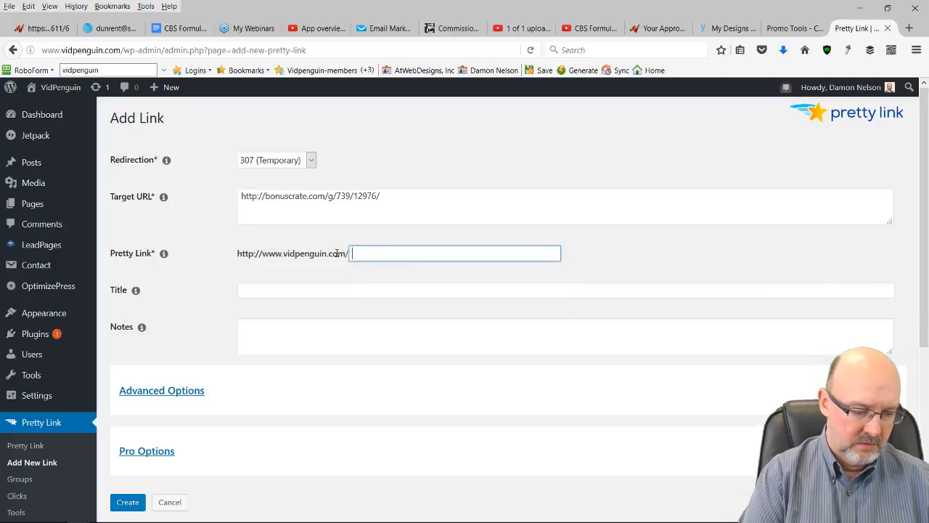
text(CBSreview)
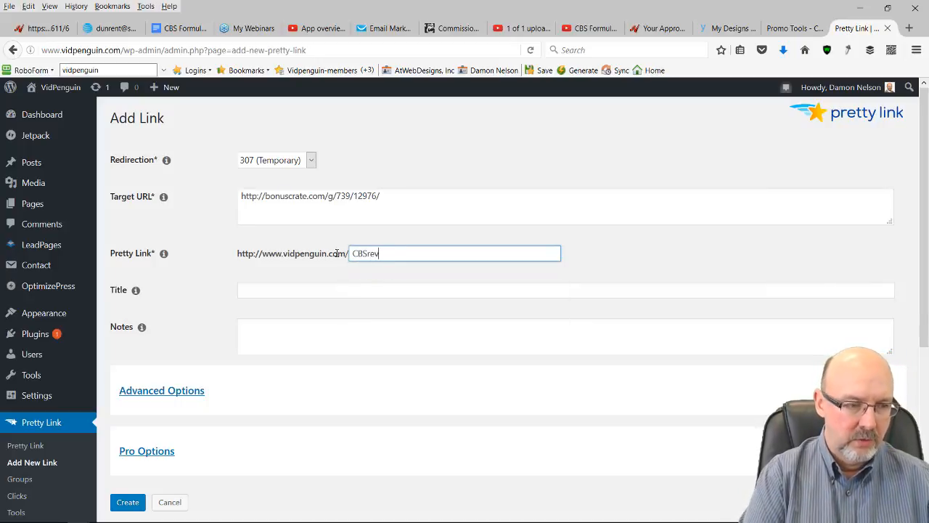
Title the link "Review of CBS Formula and Bonuses" and create it.
click(313, 293)
text(Revie)
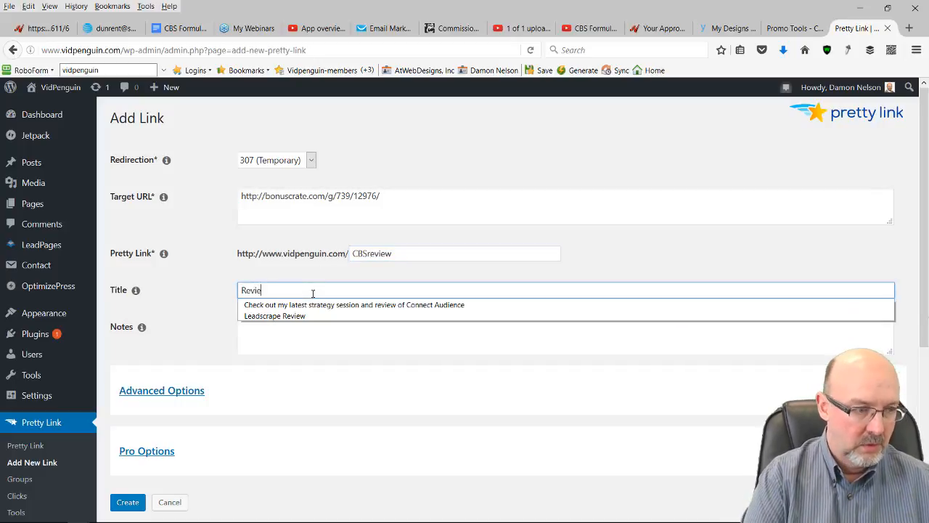
text(w and de)
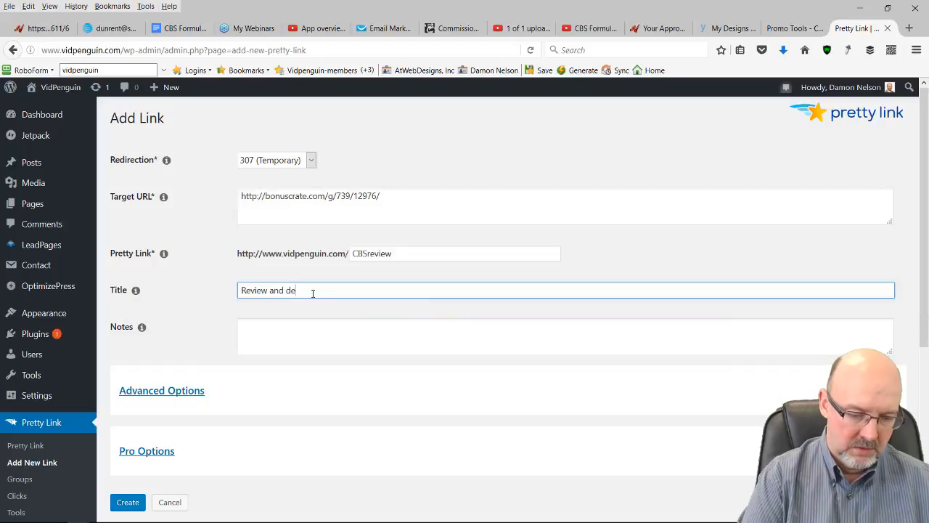
text(m)
key(BackSpace)
key(BackSpace)
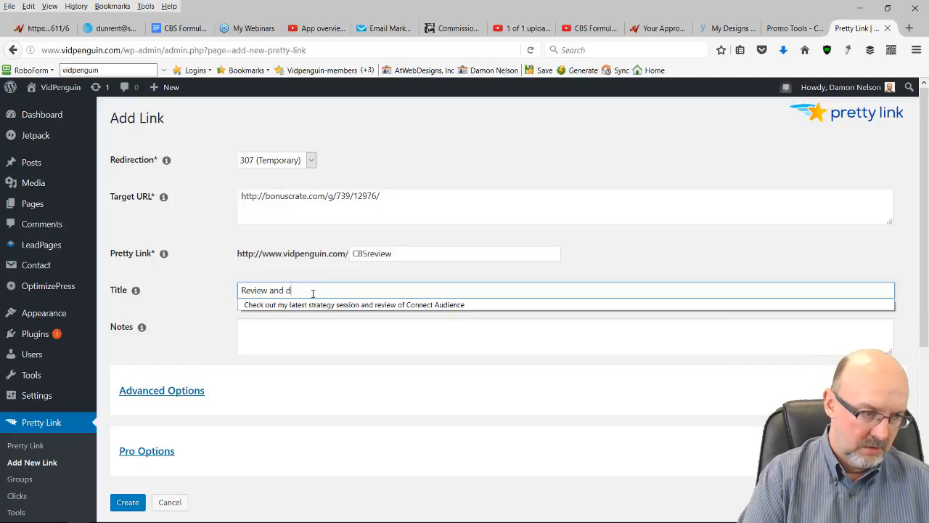
key(BackSpace)
key(BackSpace)
key(BackSpace)
key(BackSpace)
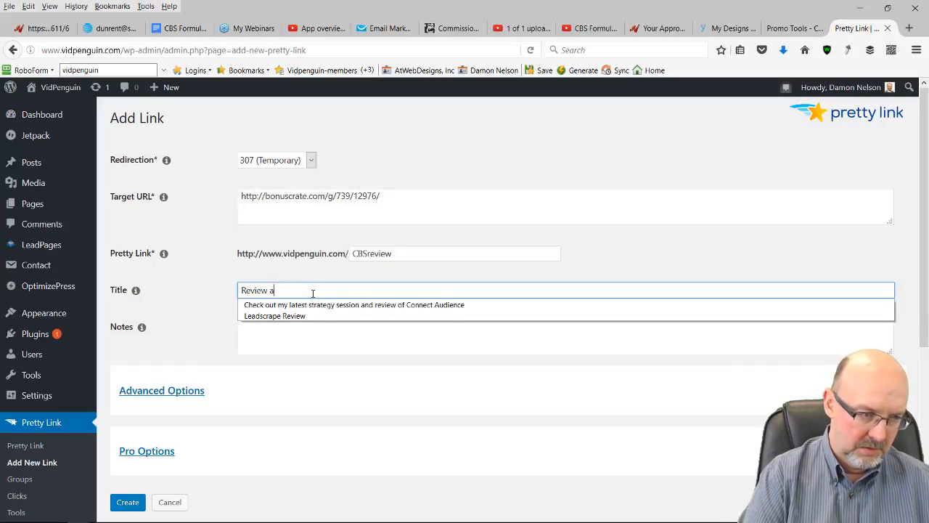
text(of CBS Formula and Bonuses)
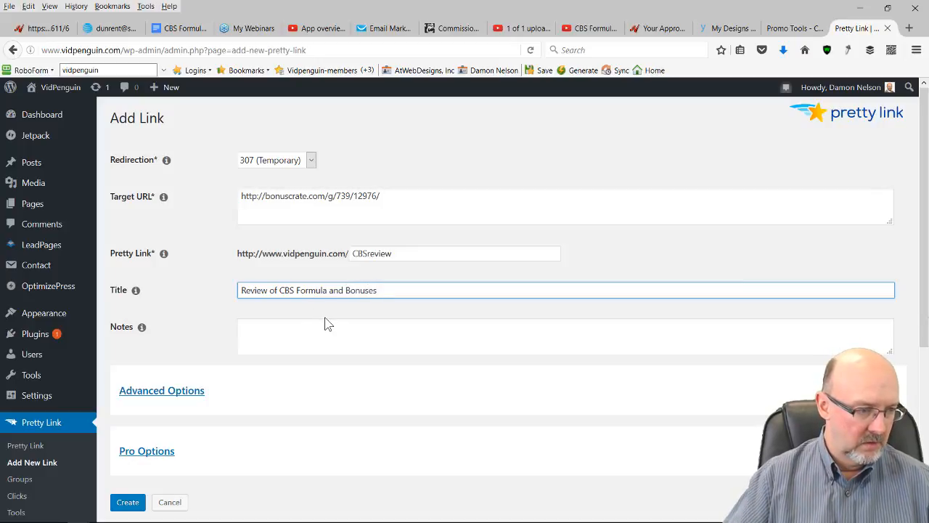
click(128, 502)
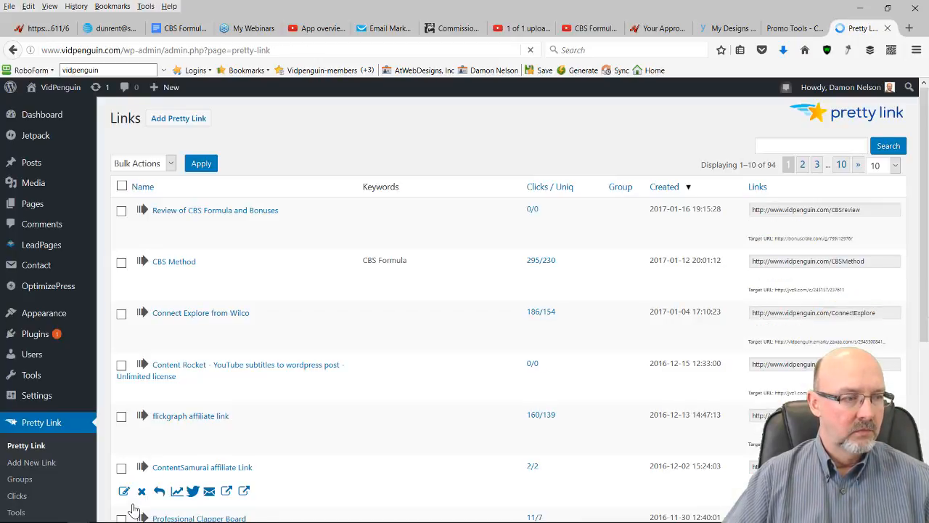
Copy the CBSreview short link and paste it into a new Notepad document placed over the browser.
click(859, 209)
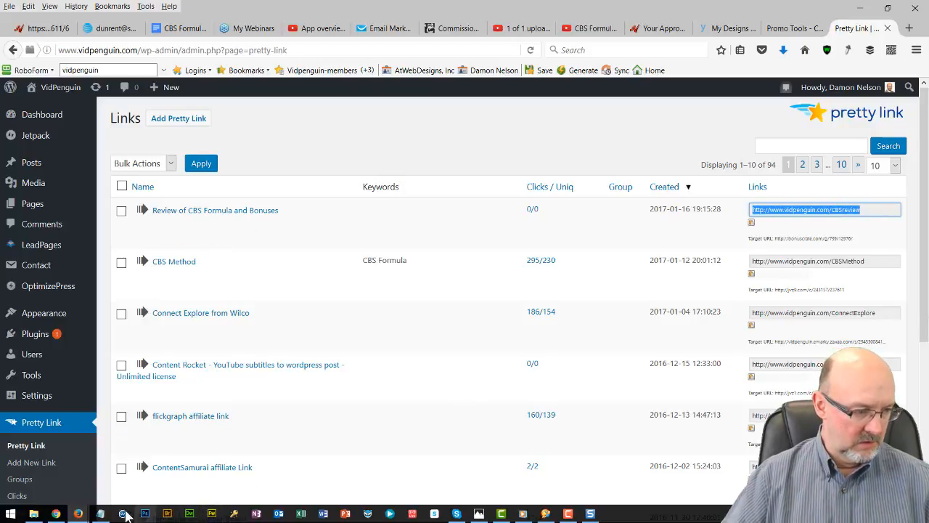
click(102, 514)
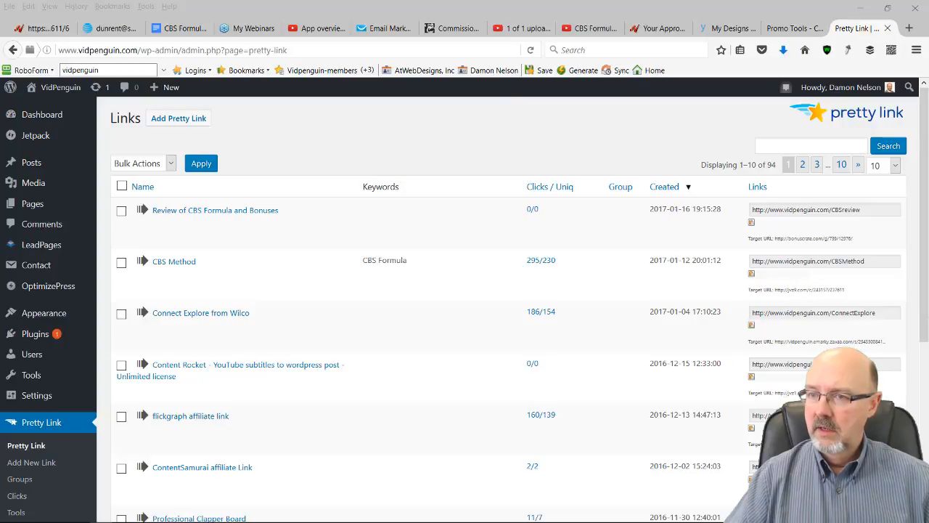
drag(928, 42, 559, 39)
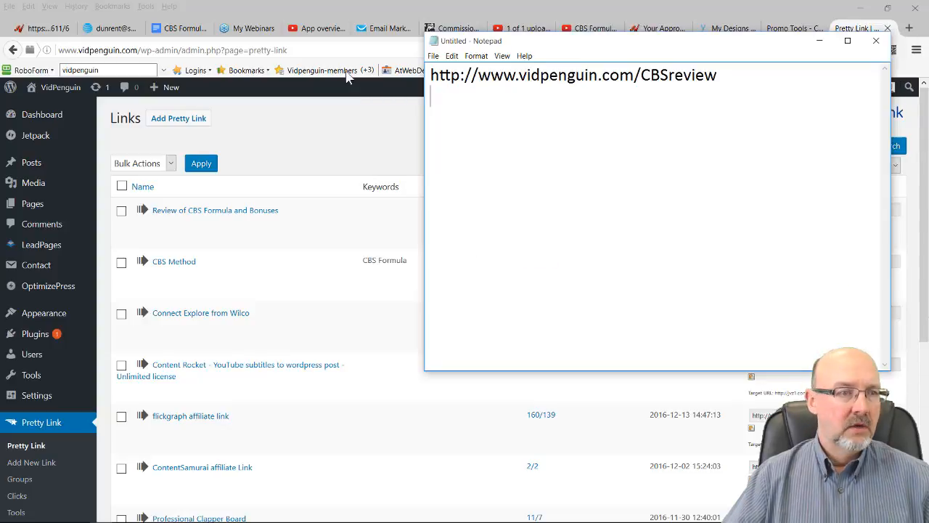
Save the note in the Documents folder as "cbsreview link and ty page".
click(434, 55)
click(455, 106)
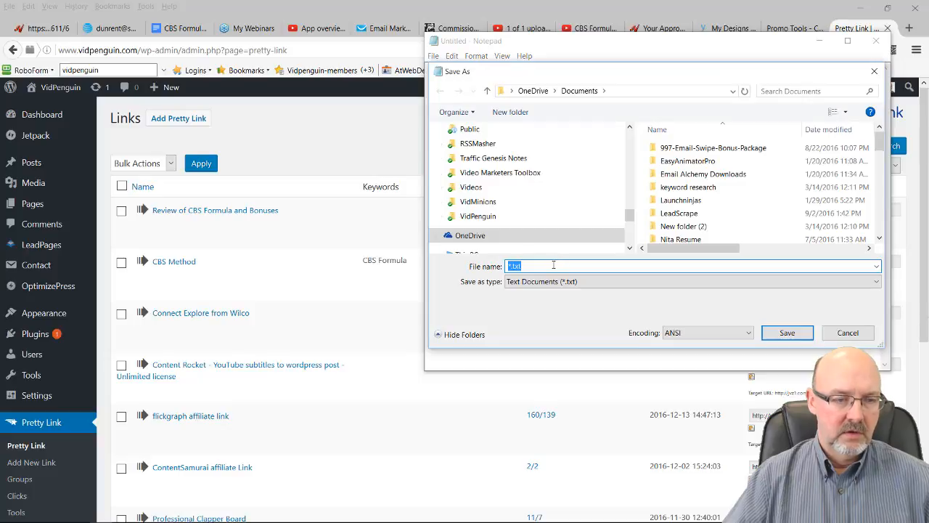
text(cbsreview link and ty page)
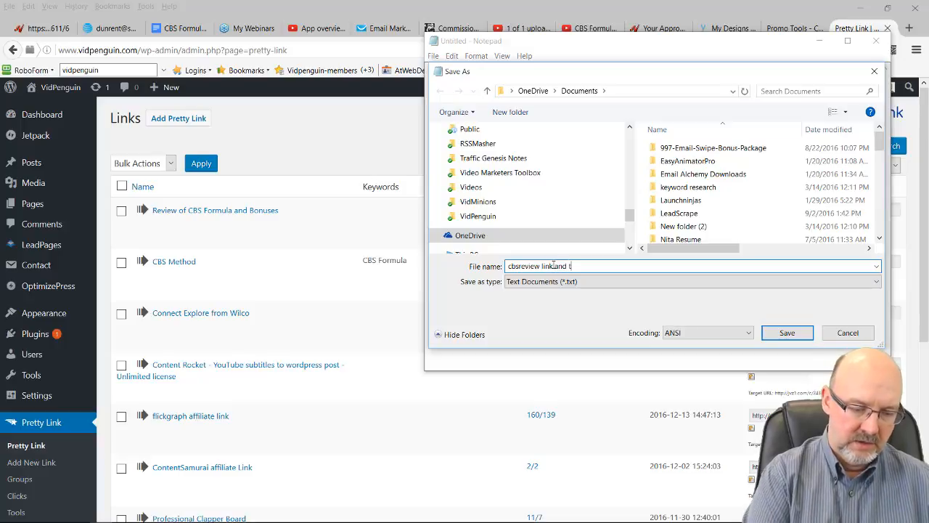
click(785, 335)
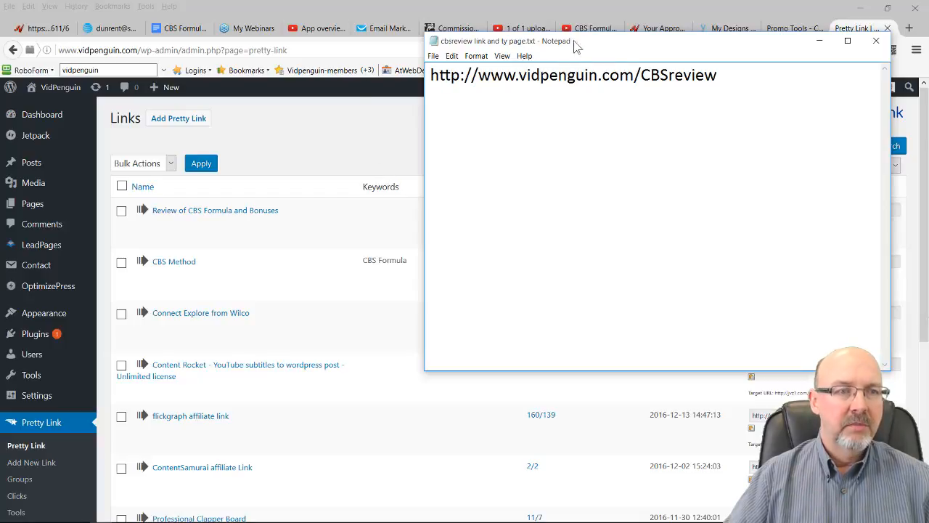
Copy the hosted TY page URL from Commission Gorilla and paste it below the short link in the Notepad file.
drag(575, 46, 405, 68)
click(429, 33)
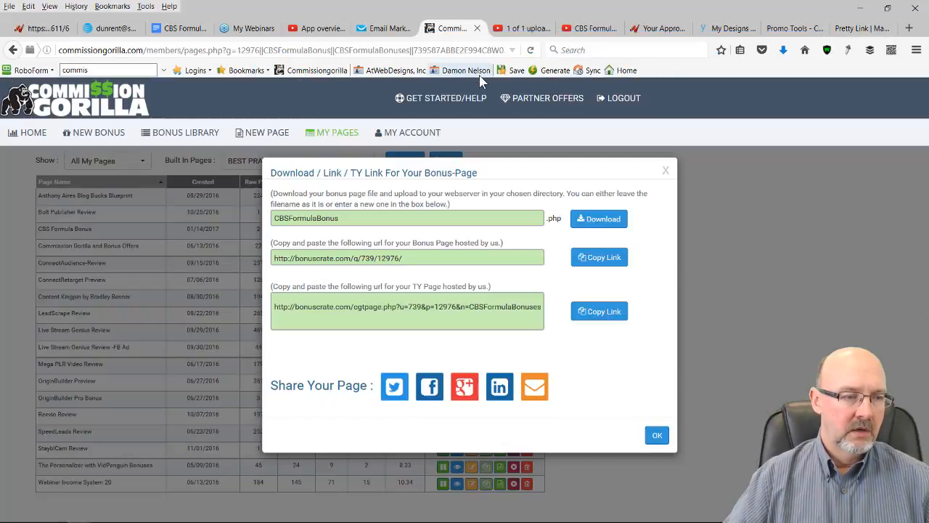
click(598, 317)
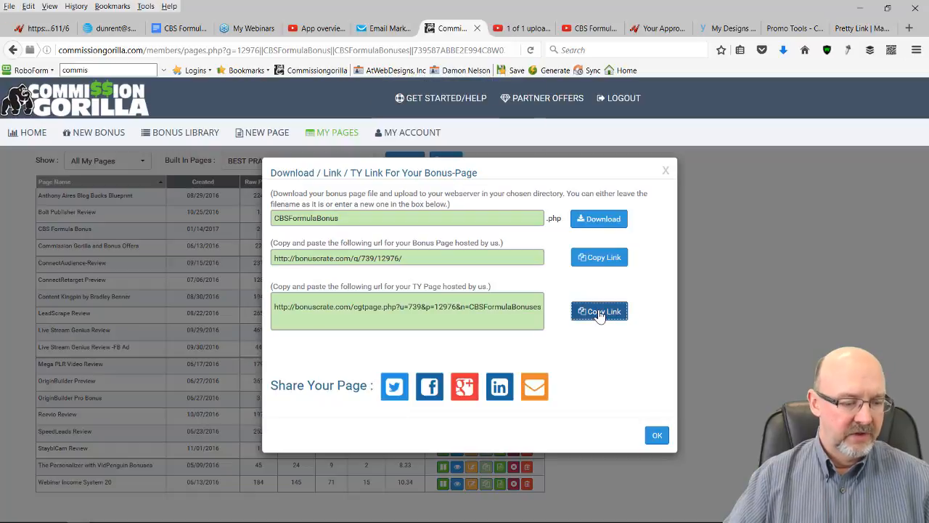
key(alt+Tab)
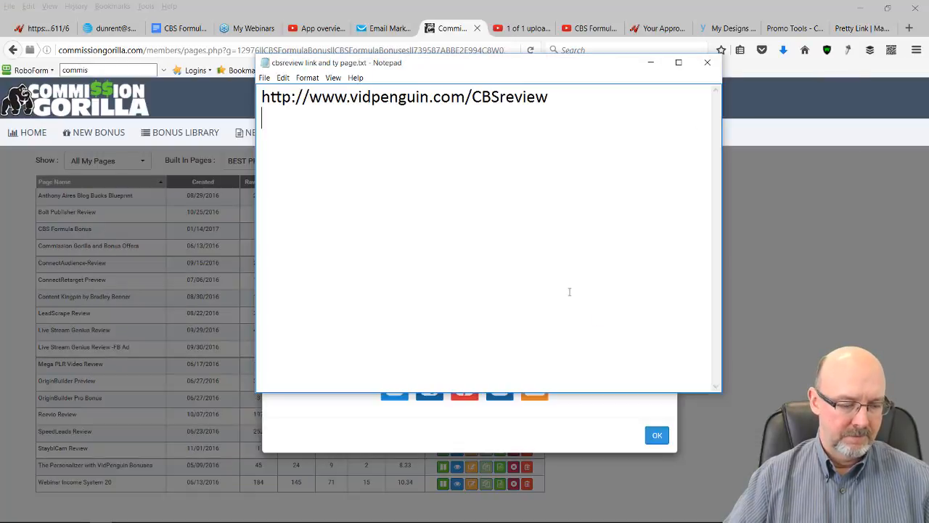
text(http://bonuscrate.com/cgtpage.php?u=739&p=12976&n=CBSFormulaBonuses)
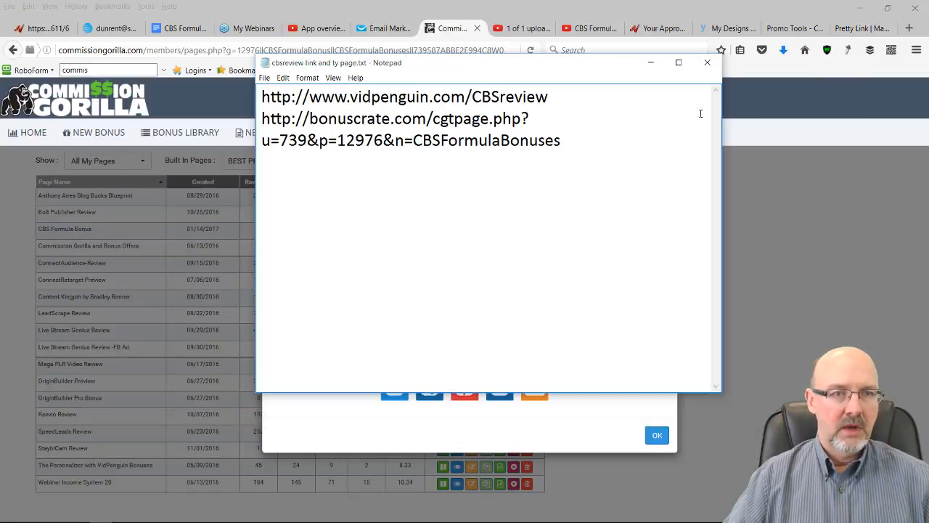
Switch to JVZoo, open the extras for CBS Formula and delete its "Register for the Perfect Buyer Launch Webinar" bonus.
click(661, 30)
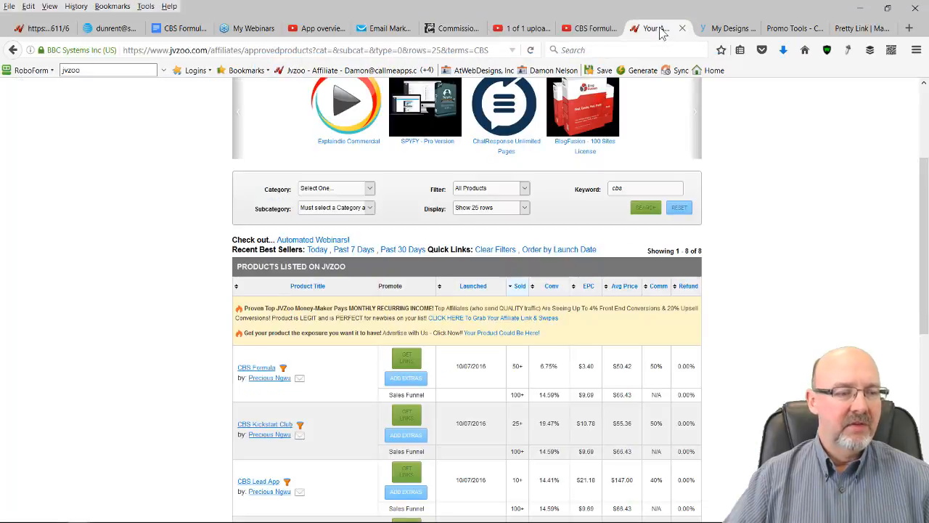
click(406, 379)
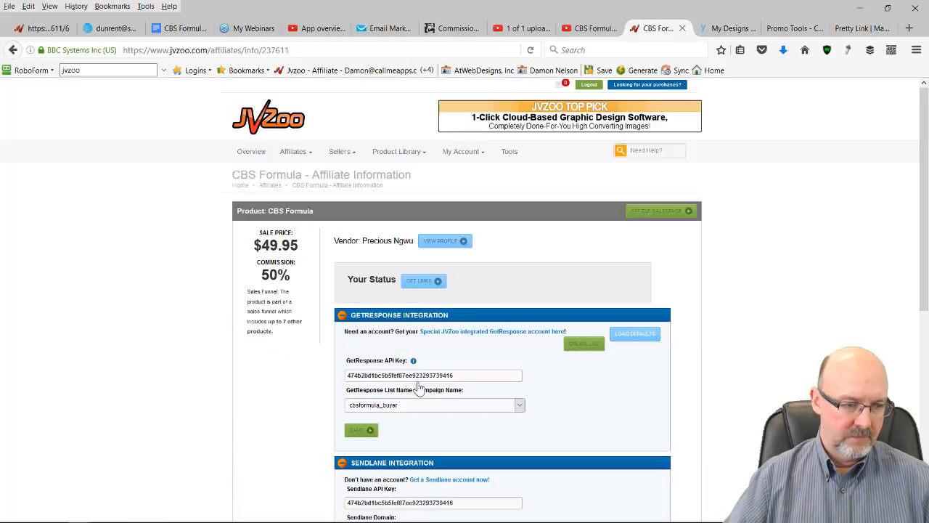
scroll(457, 399, down, 4)
scroll(456, 394, down, 1)
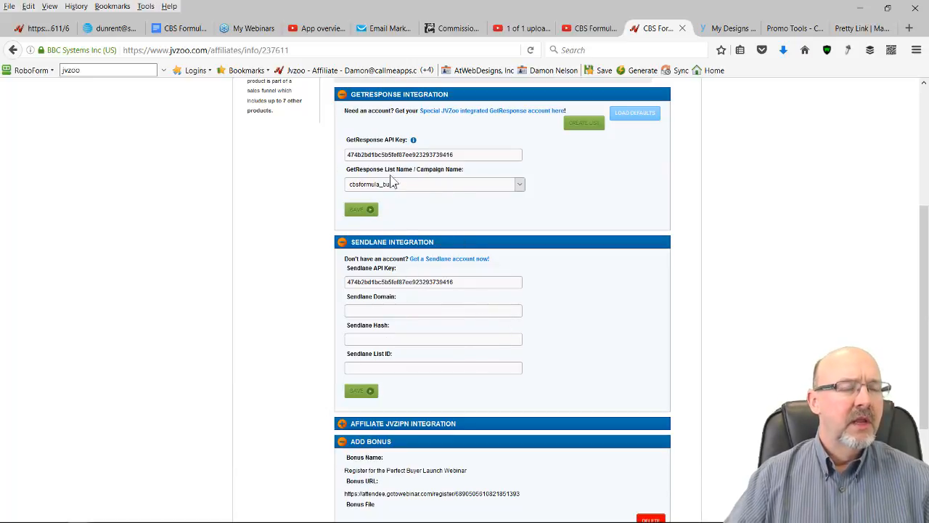
scroll(458, 194, up, 1)
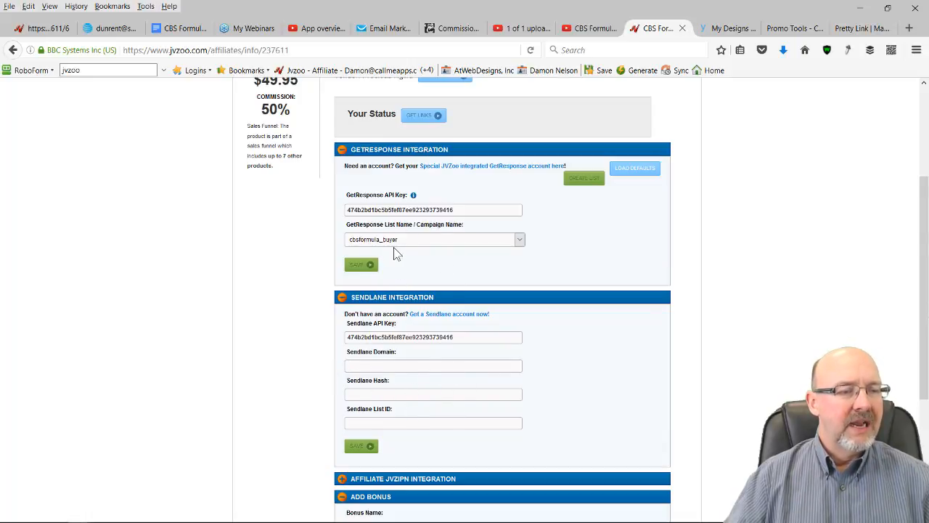
scroll(403, 264, down, 5)
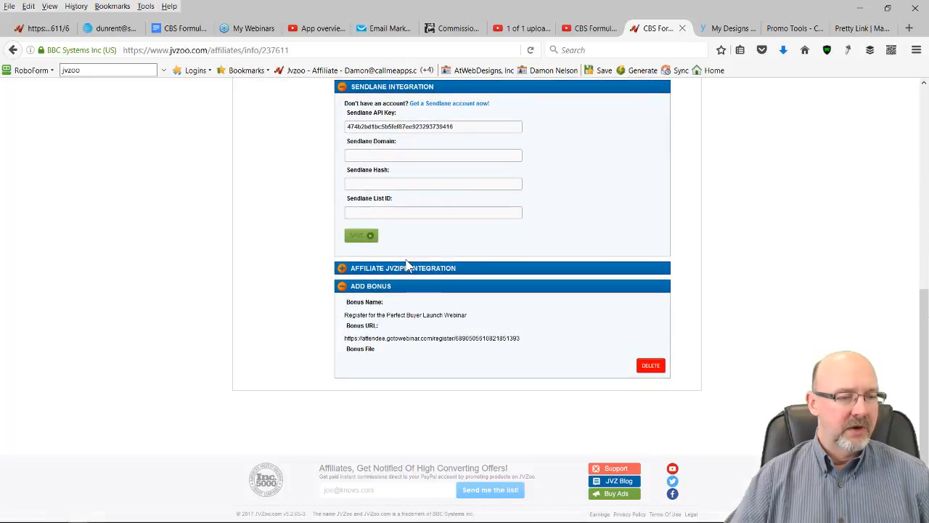
click(652, 366)
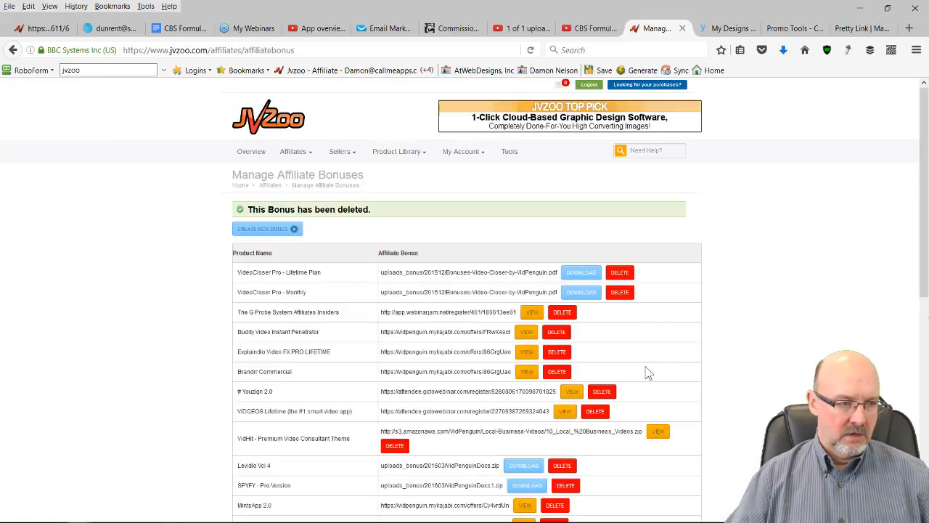
Start a new affiliate bonus and select CBS Formula as its product.
click(252, 233)
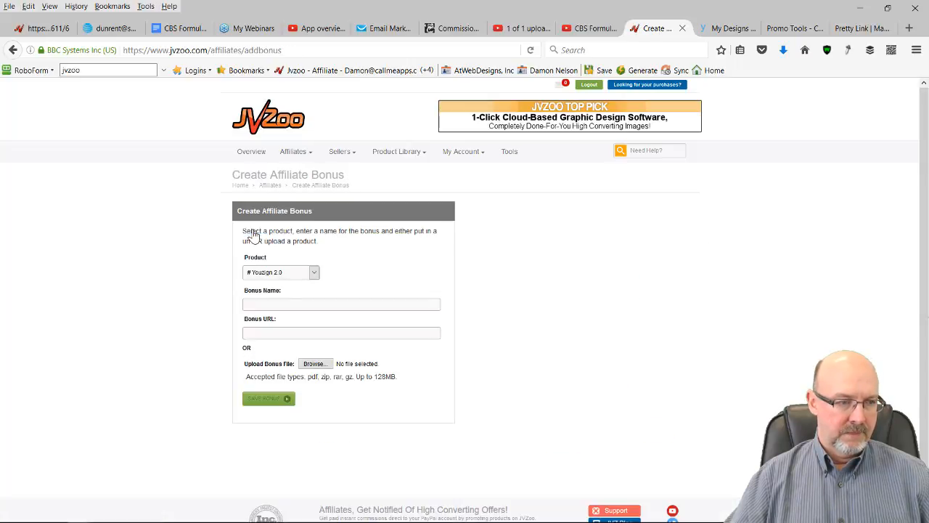
click(312, 273)
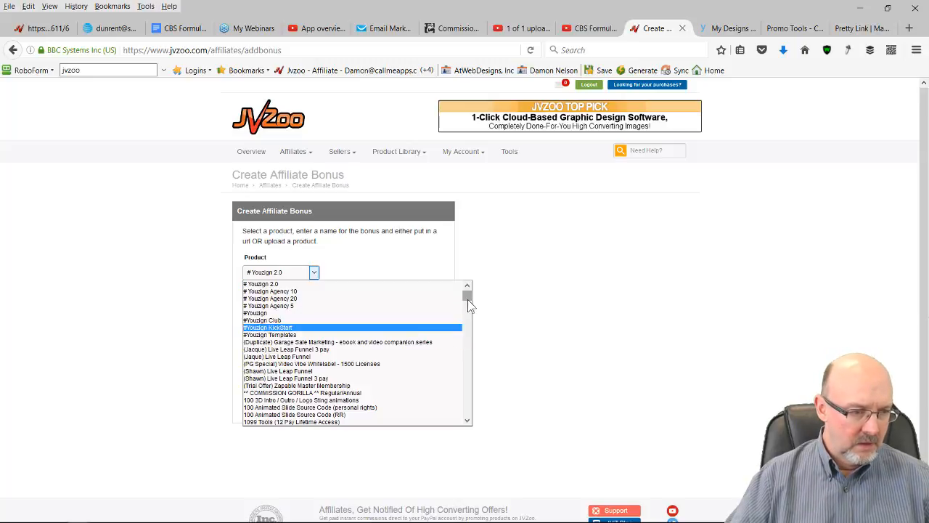
drag(468, 304, 471, 320)
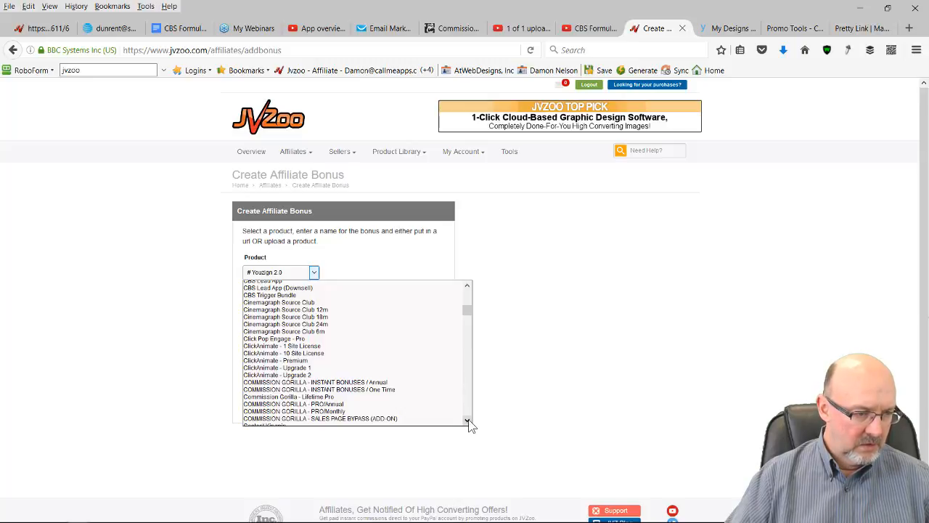
drag(468, 421, 469, 421)
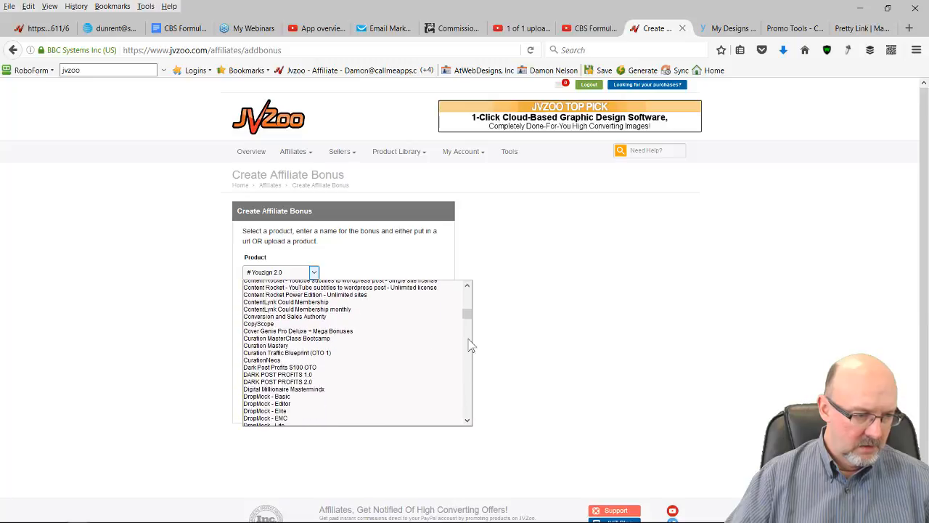
click(467, 287)
drag(467, 288, 468, 287)
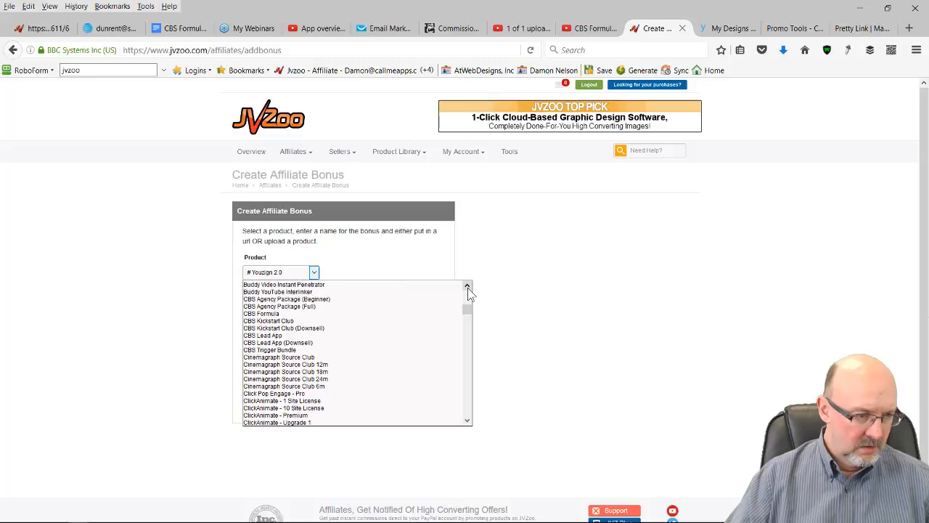
click(292, 313)
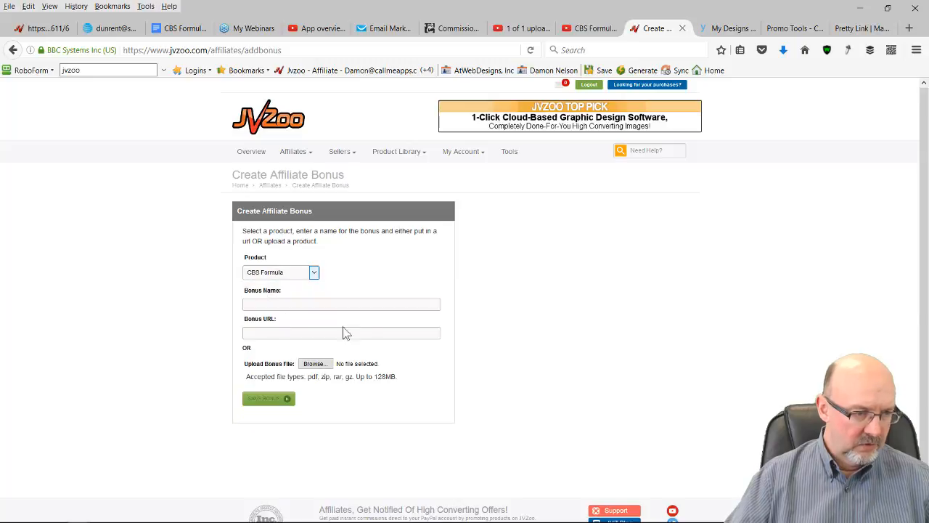
Name the bonus "CBS Formula Exclusive Bonuses and Course", paste the hosted TY page link as the Bonus URL and save it.
click(273, 304)
text(C)
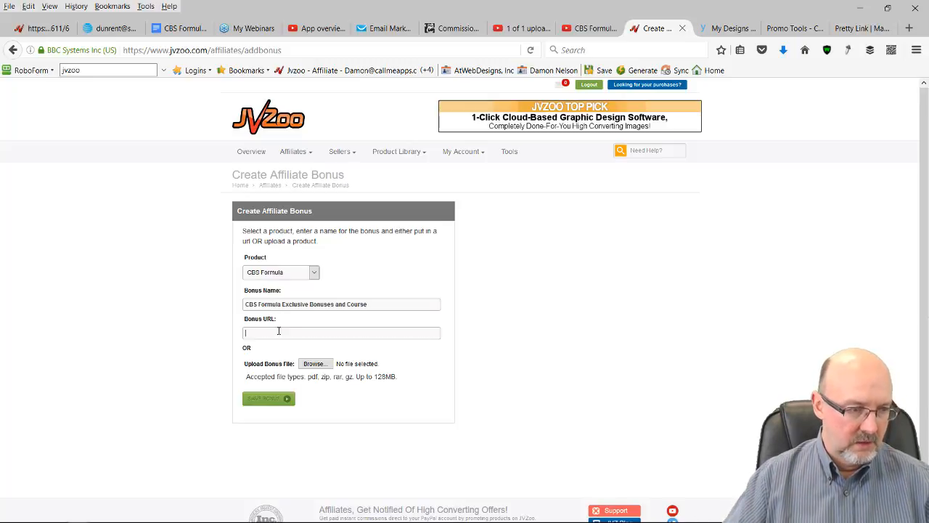
key(ctrl+v)
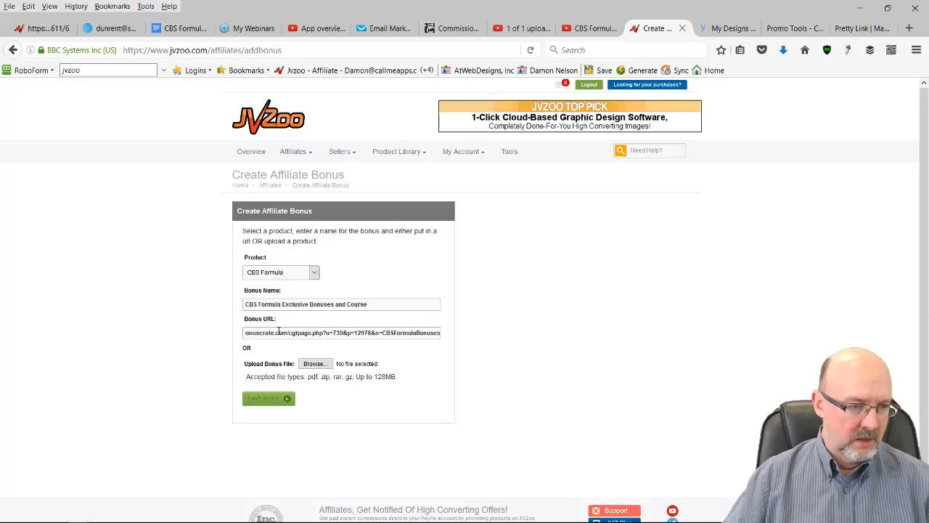
click(267, 404)
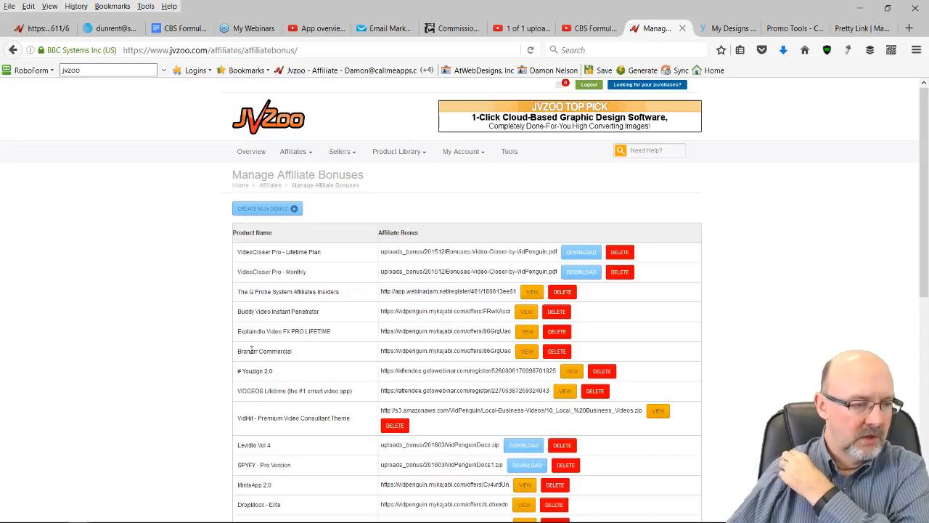
Open the CBS Formula entry from the affiliate bonus list and check the bonus access sections on its page.
scroll(296, 356, down, 6)
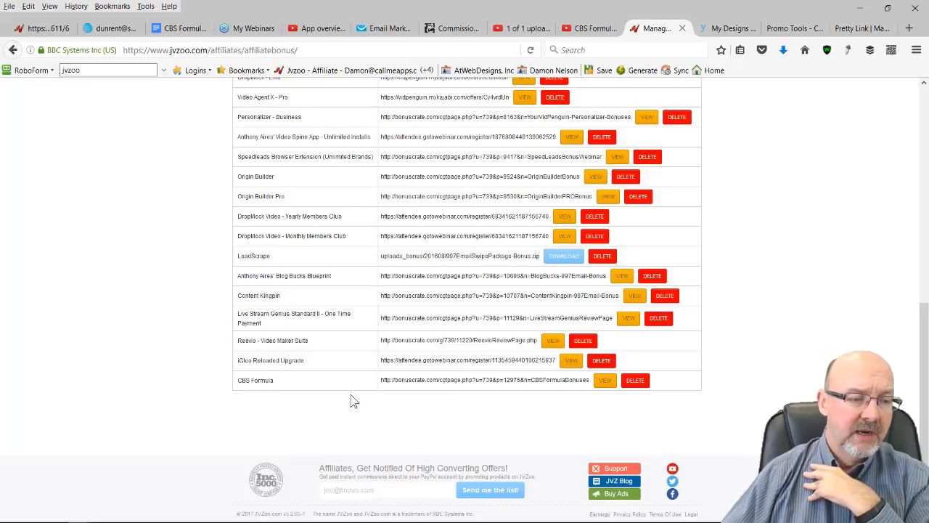
click(605, 381)
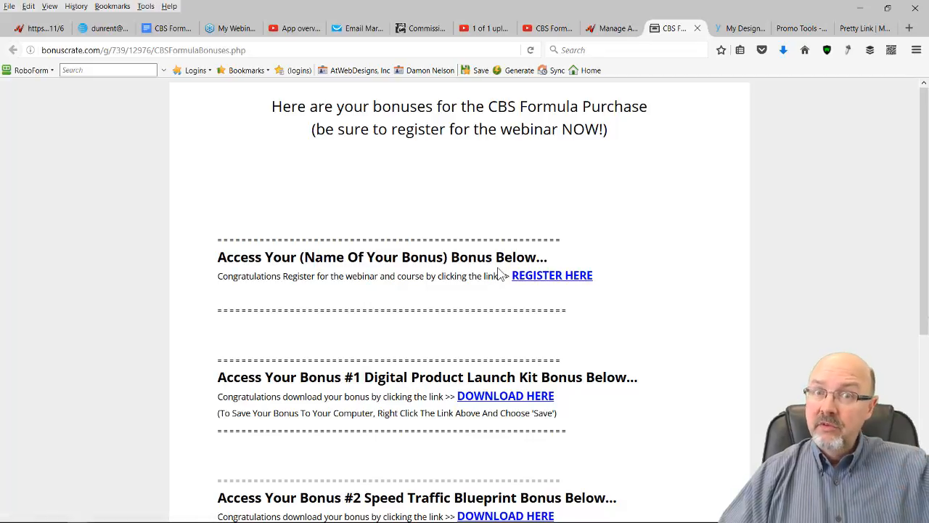
scroll(501, 273, down, 7)
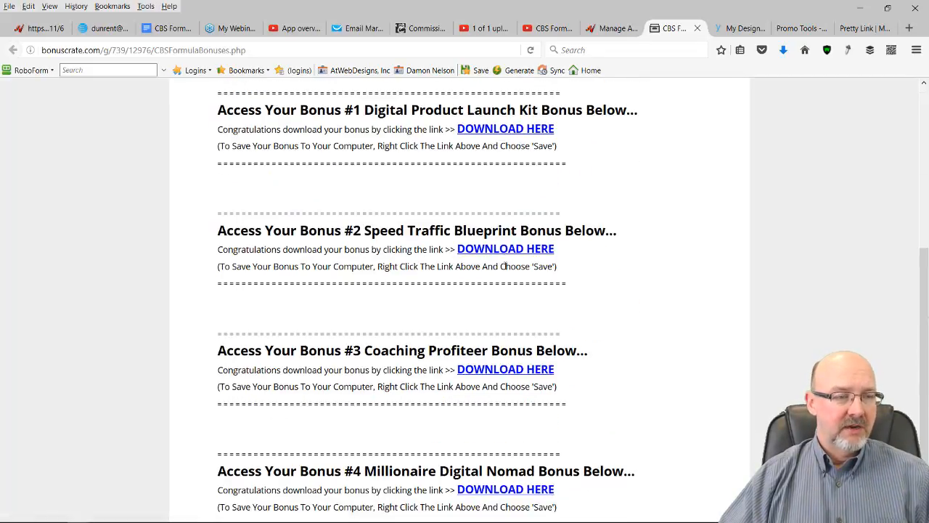
scroll(605, 244, up, 7)
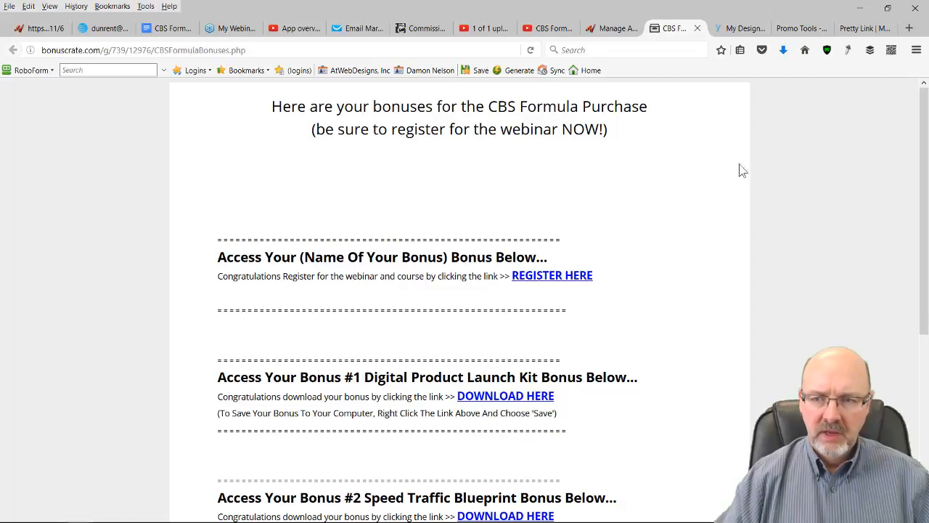
Insert a blank line between the two links in the Notepad file, save it and return to the browser.
key(alt+Tab)
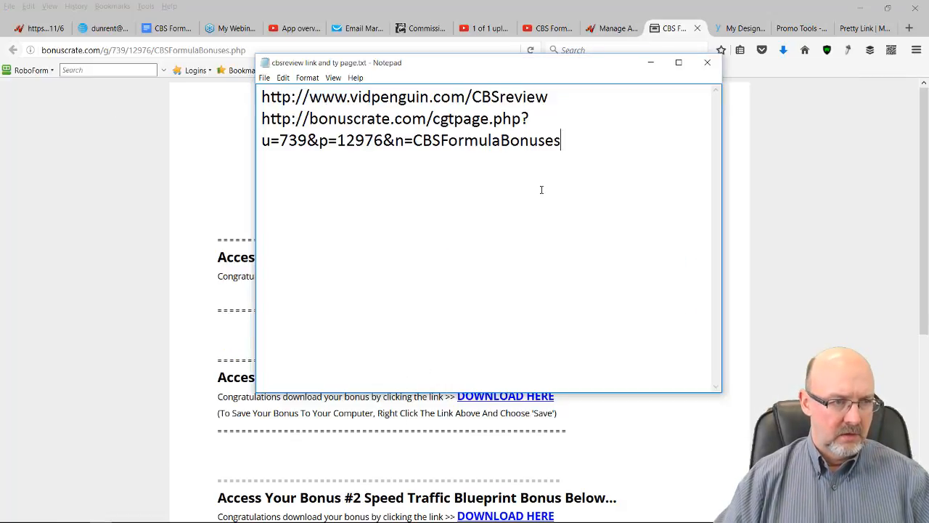
key(Return)
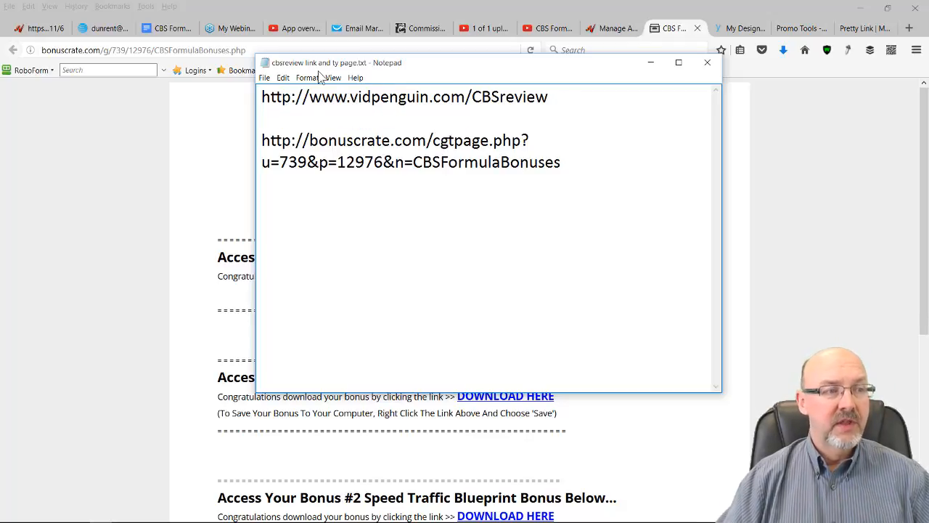
click(264, 77)
click(284, 115)
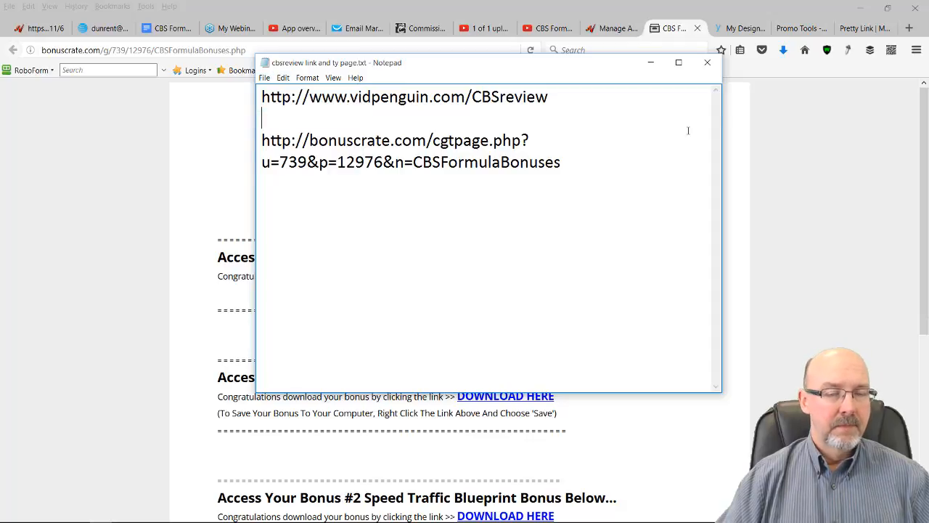
click(732, 93)
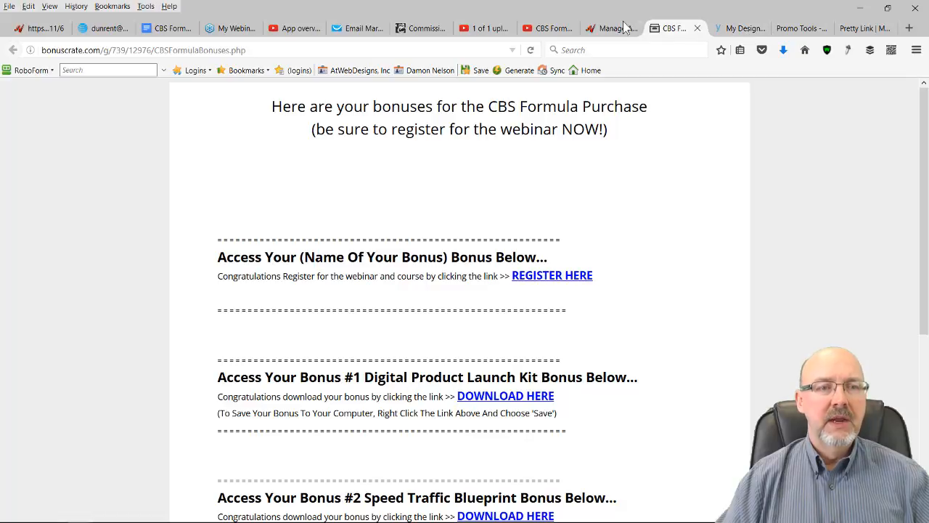
click(425, 28)
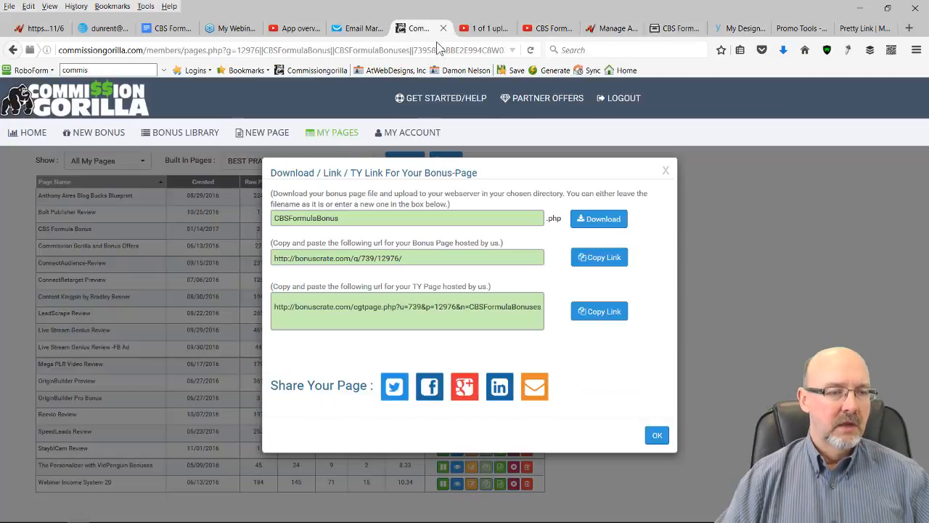
click(608, 263)
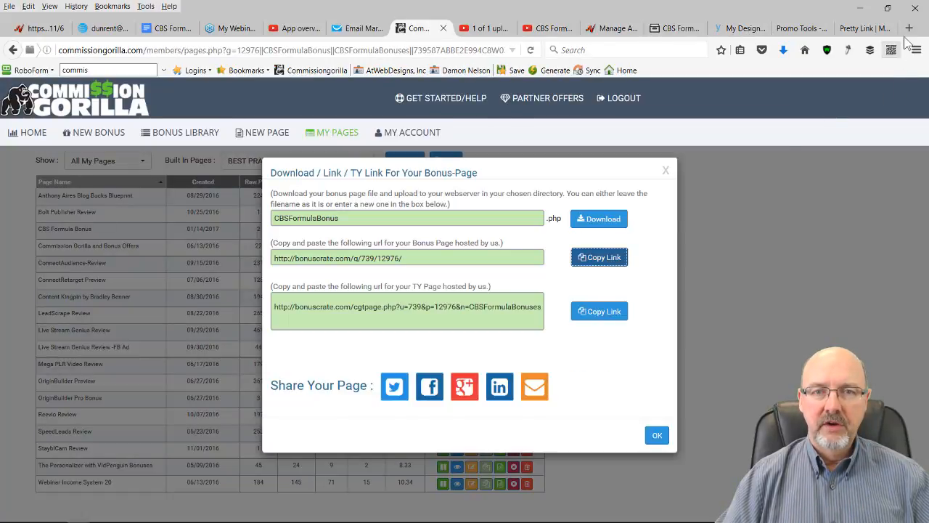
click(865, 29)
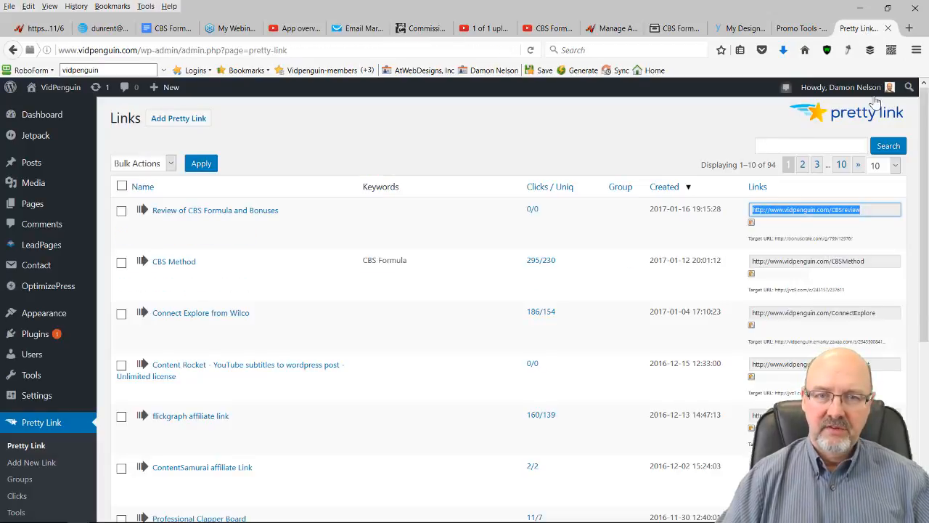
click(917, 53)
click(834, 119)
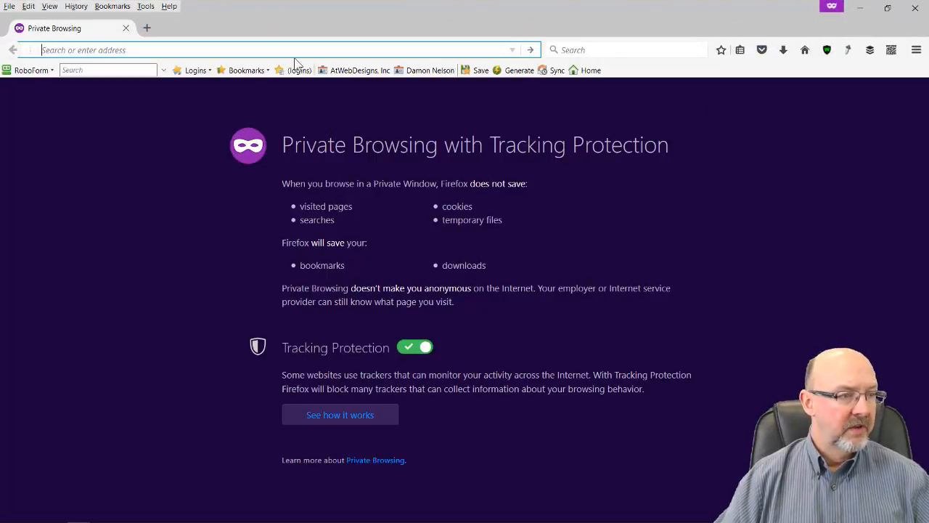
text(http://www.cidpenguin.com/CBSreview)
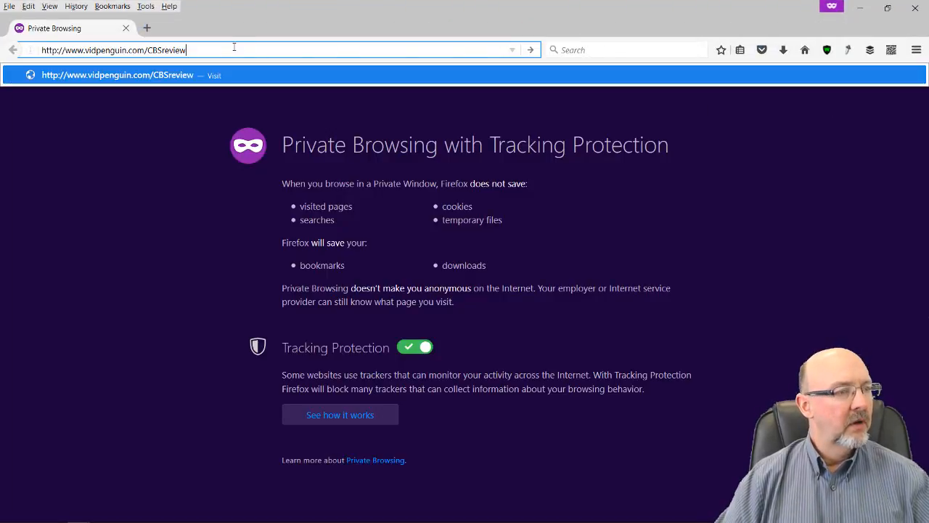
key(Return)
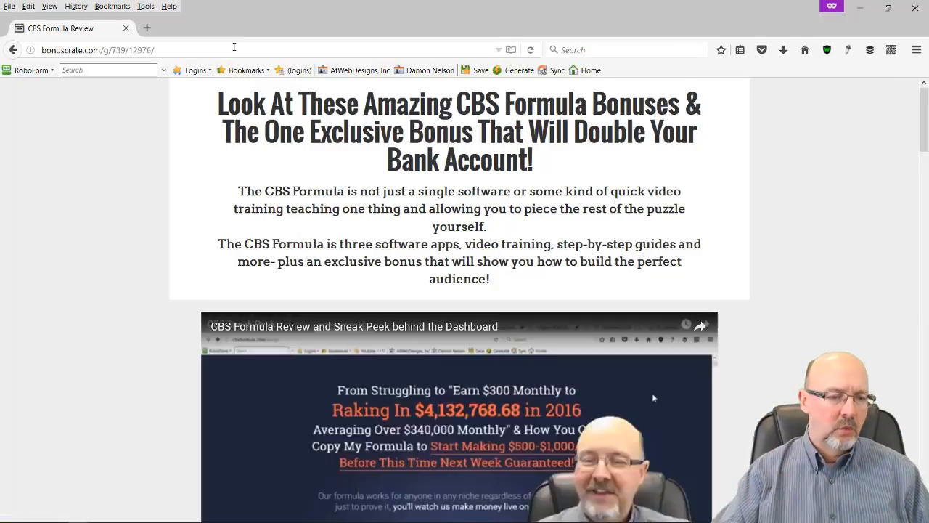
Review the CBS Formula review page down to the bonuses, test the Bonus #1 image link and return to the review page.
scroll(437, 361, down, 2)
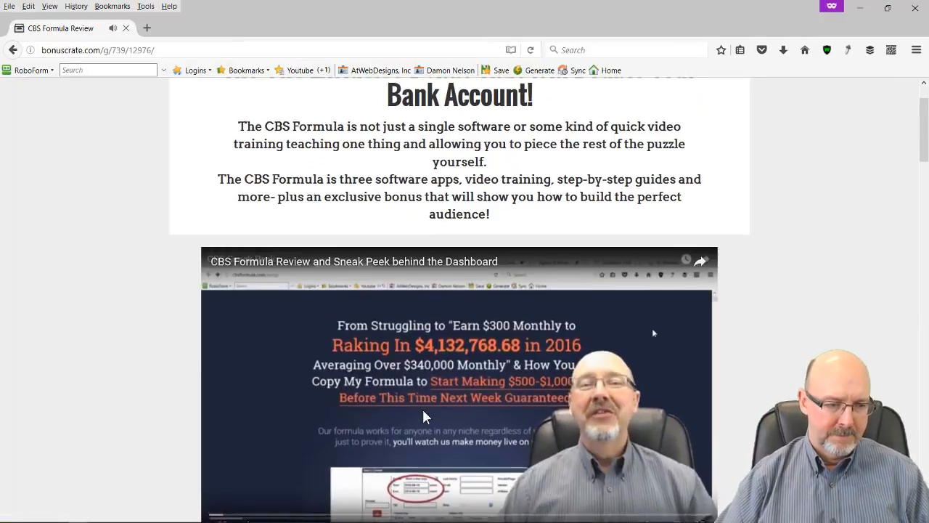
scroll(440, 356, down, 10)
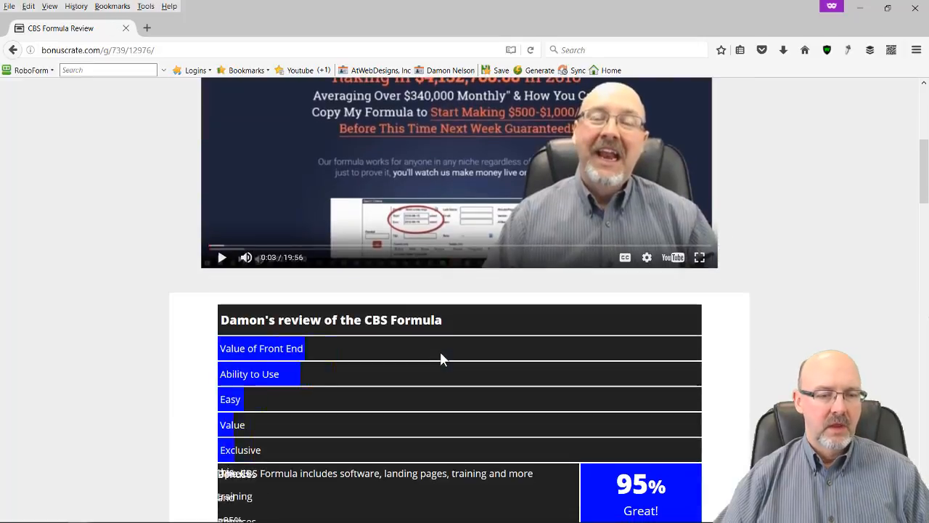
scroll(442, 359, down, 10)
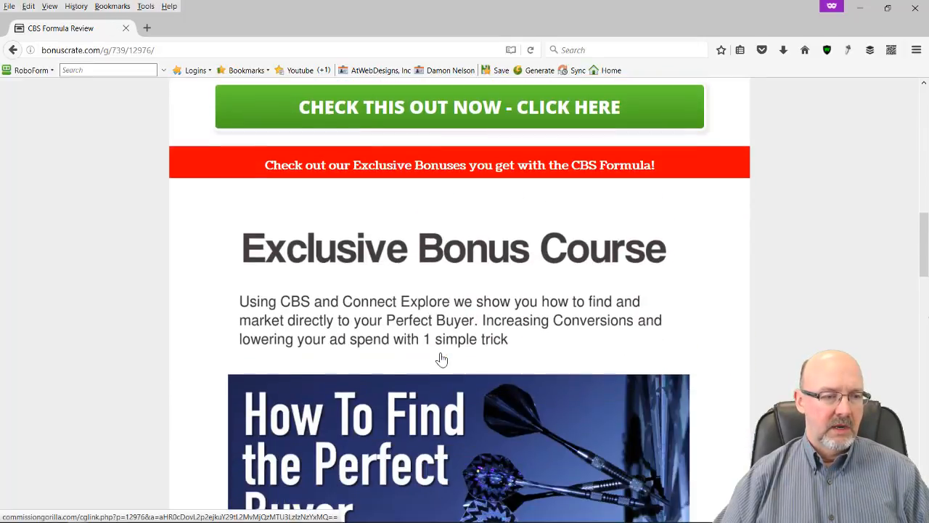
scroll(441, 359, down, 1)
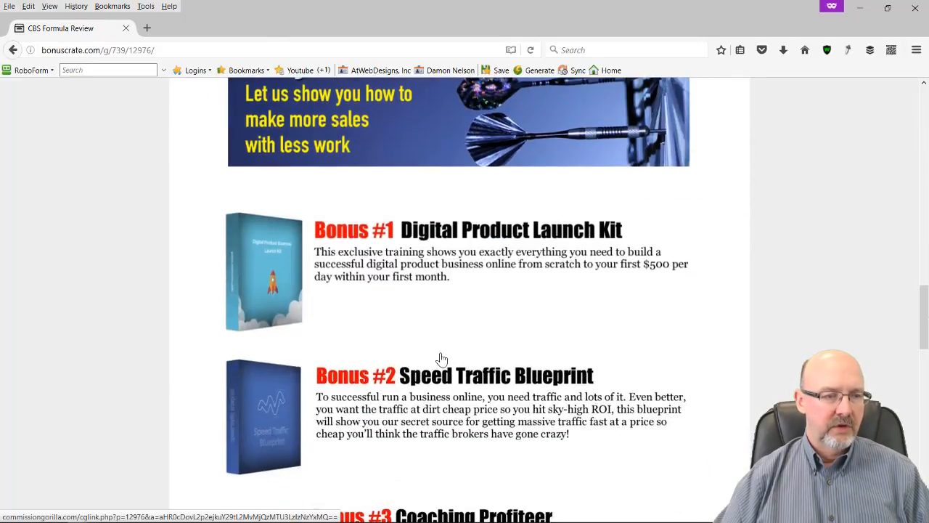
click(280, 274)
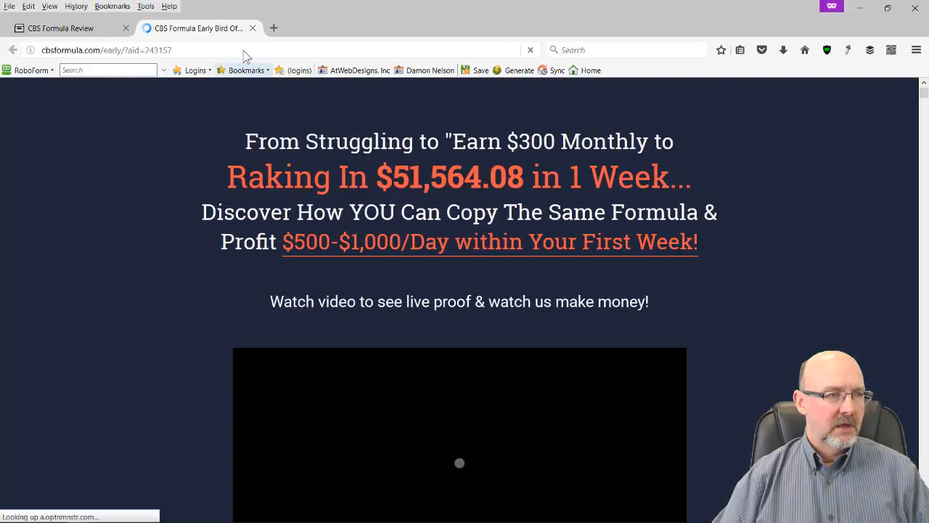
click(84, 28)
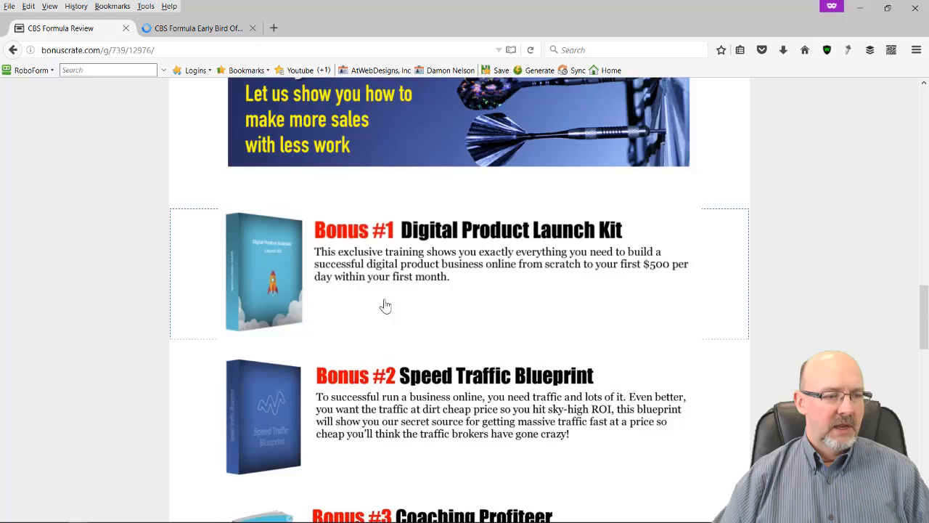
Test the Bonus #2 Speed Traffic Blueprint link and close the CBS Formula sales page tabs.
click(361, 405)
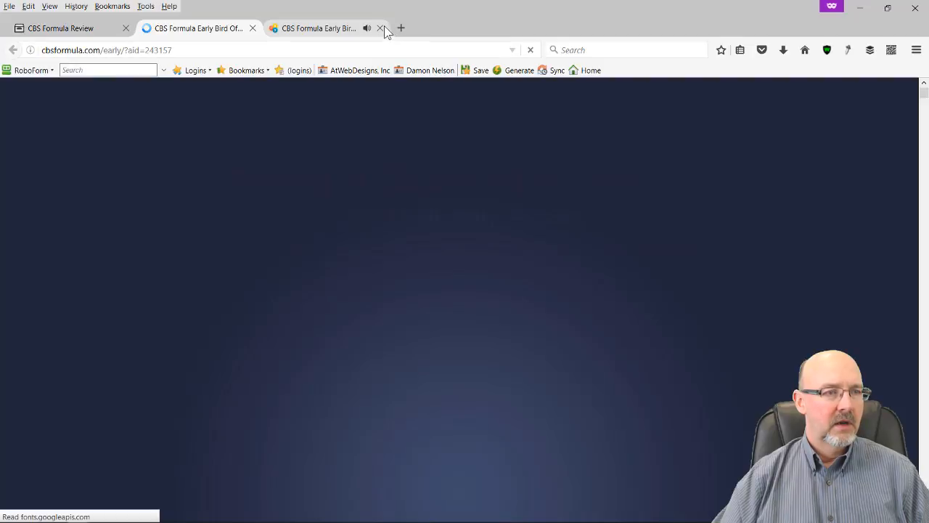
click(253, 28)
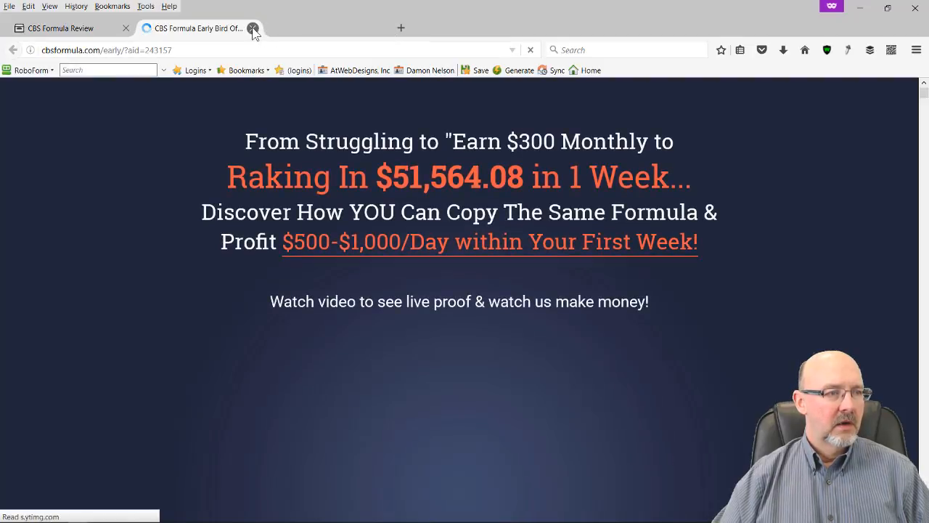
click(253, 29)
Review the whole CBS Formula review page, from the headline and rating section through the bonuses to the affiliate disclaimer, and return to its beginning.
scroll(415, 296, up, 4)
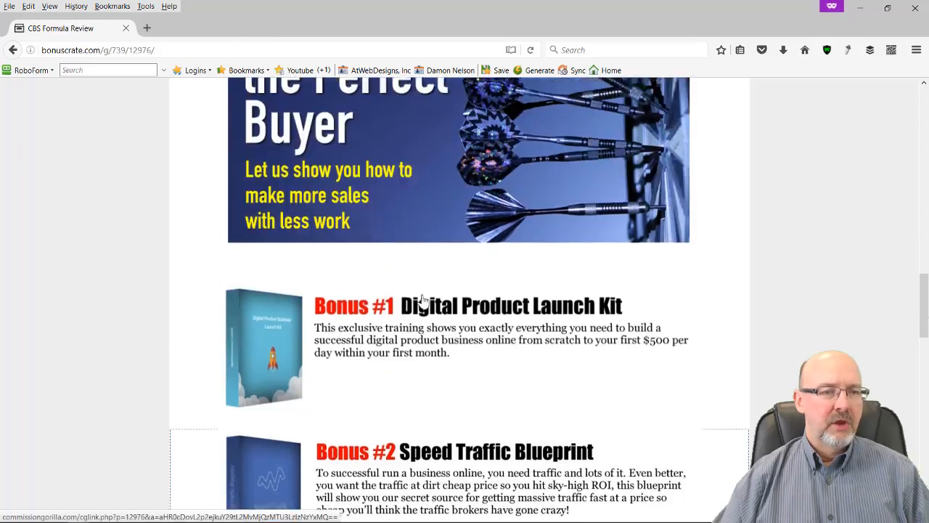
scroll(363, 287, up, 1)
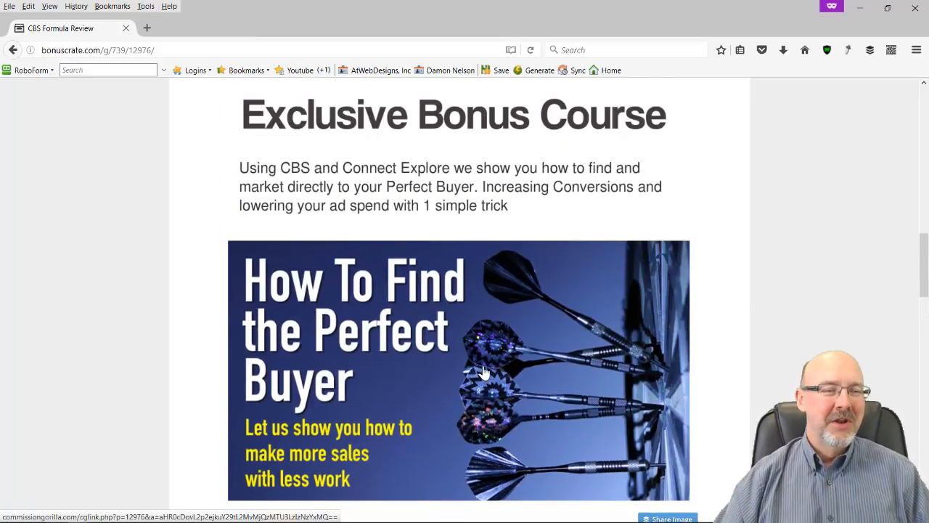
scroll(482, 372, up, 7)
scroll(482, 372, down, 1)
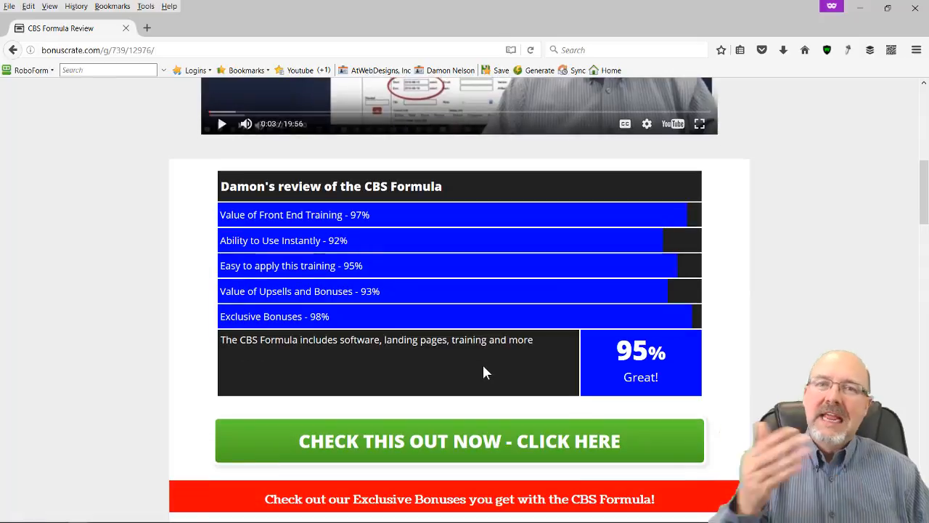
scroll(485, 373, up, 6)
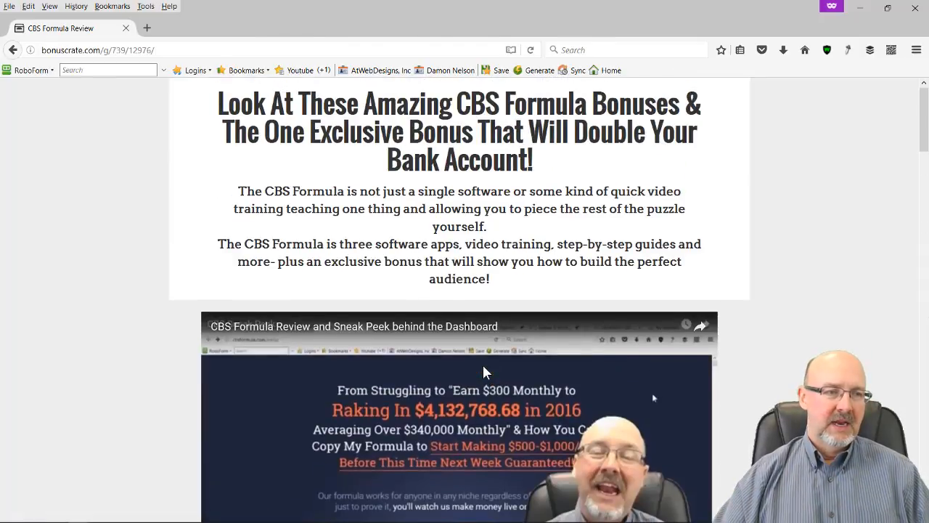
scroll(485, 372, down, 20)
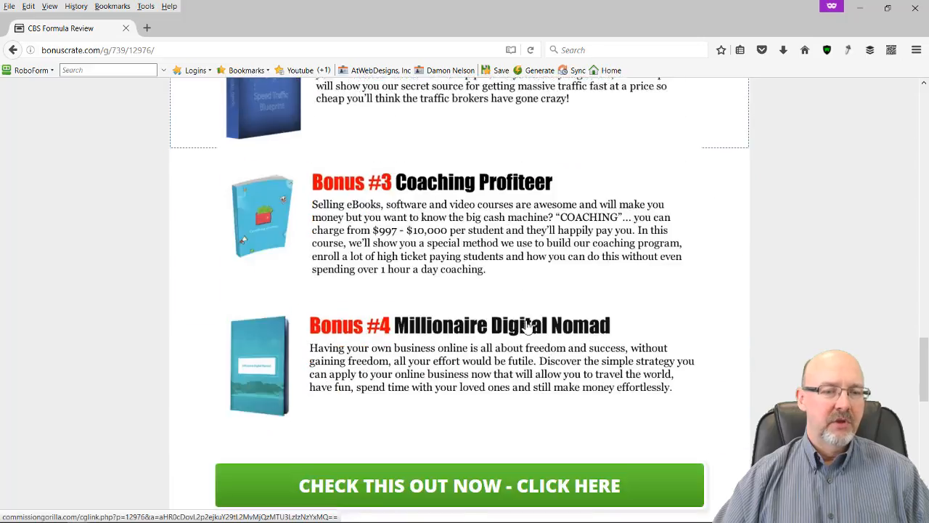
scroll(527, 326, down, 11)
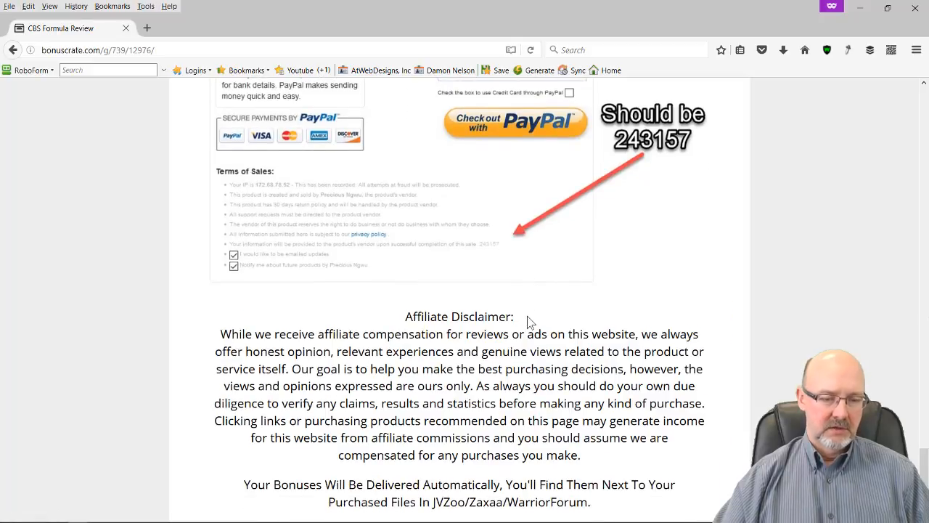
scroll(528, 322, up, 20)
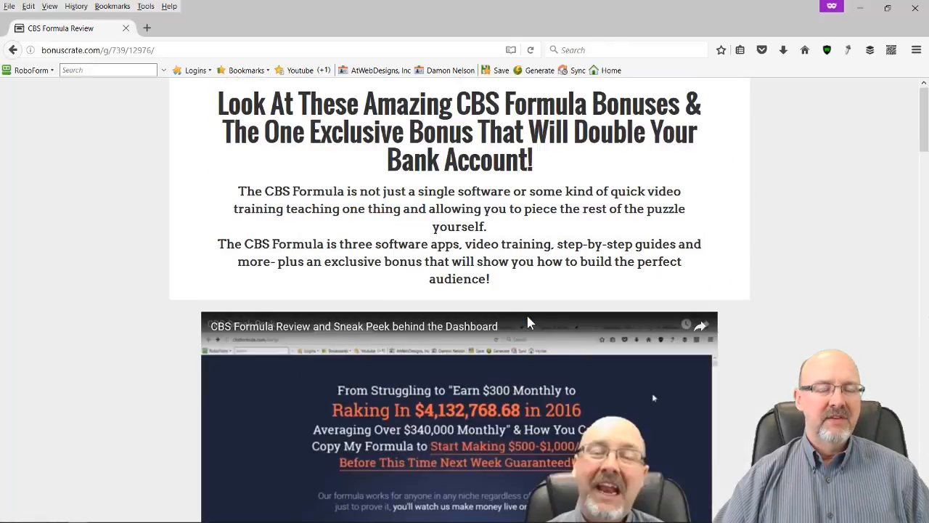
scroll(528, 323, down, 15)
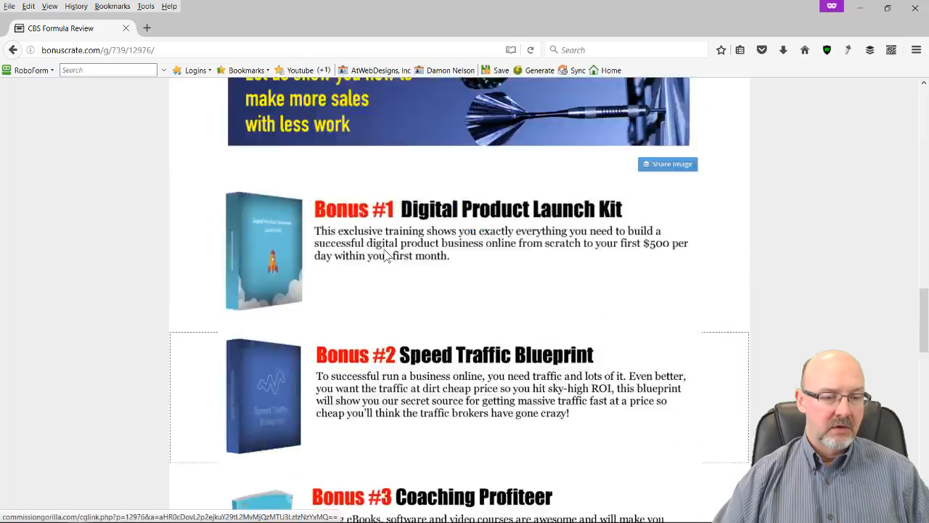
scroll(384, 255, down, 15)
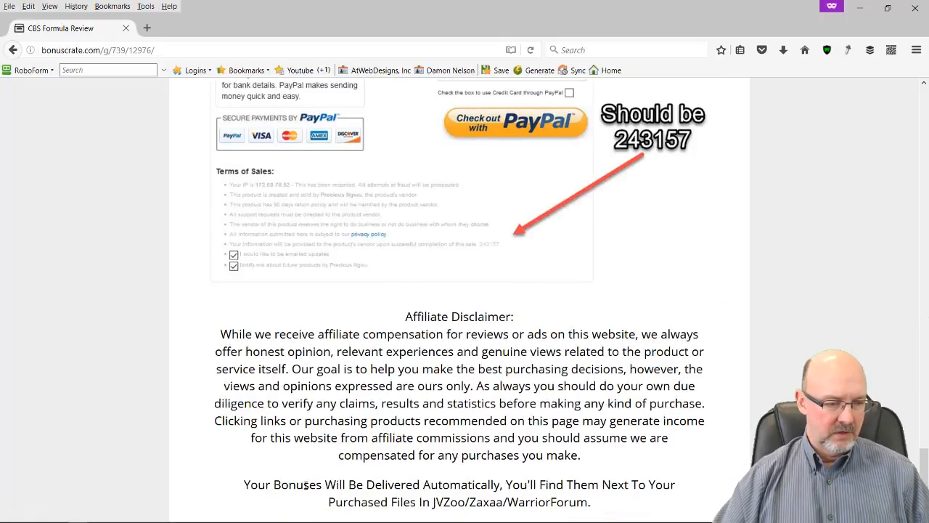
scroll(506, 483, up, 10)
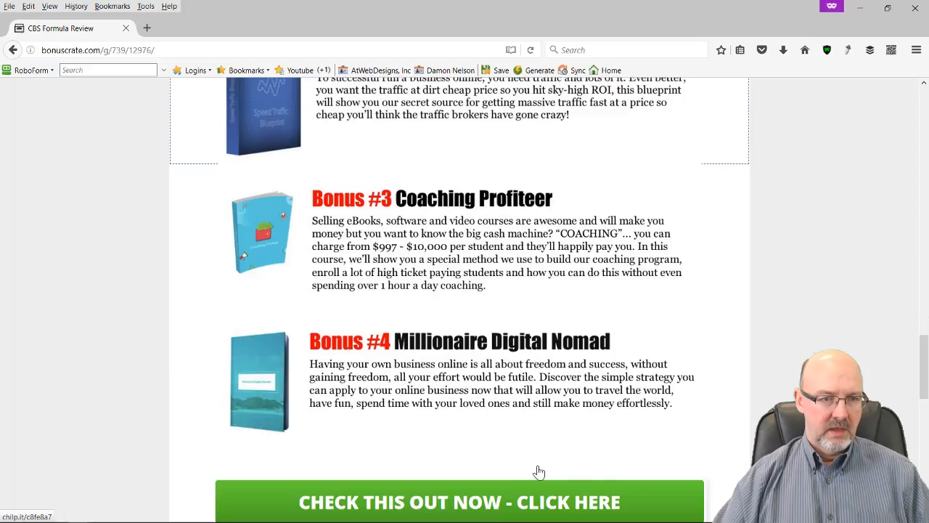
scroll(541, 472, up, 6)
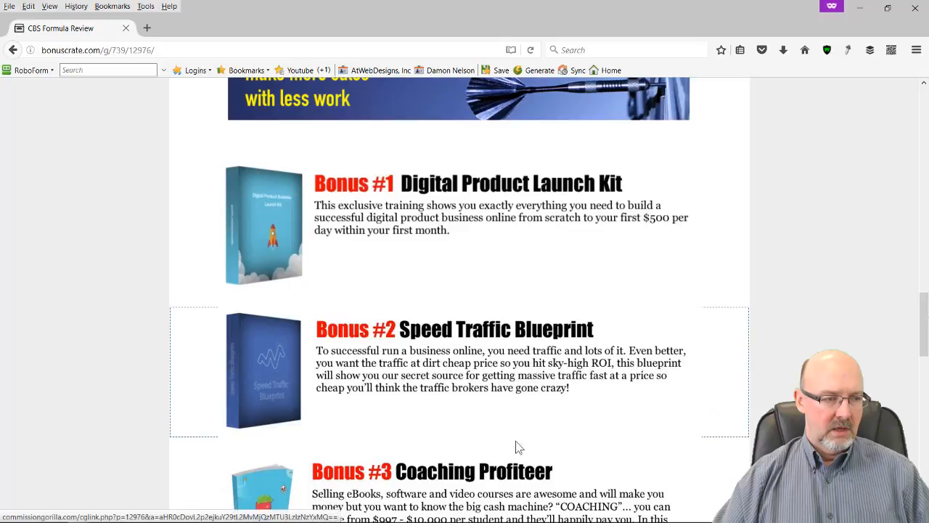
scroll(516, 445, up, 4)
scroll(761, 350, up, 4)
scroll(813, 336, up, 8)
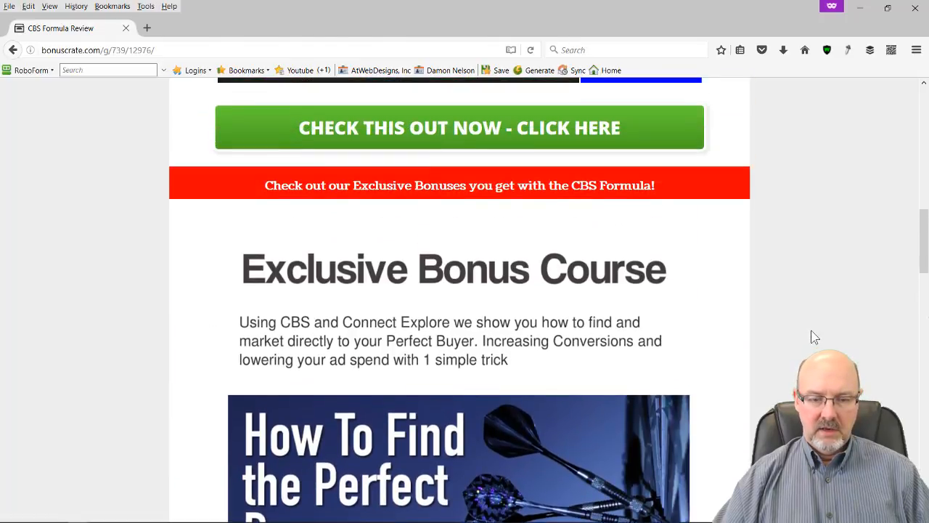
scroll(813, 336, up, 3)
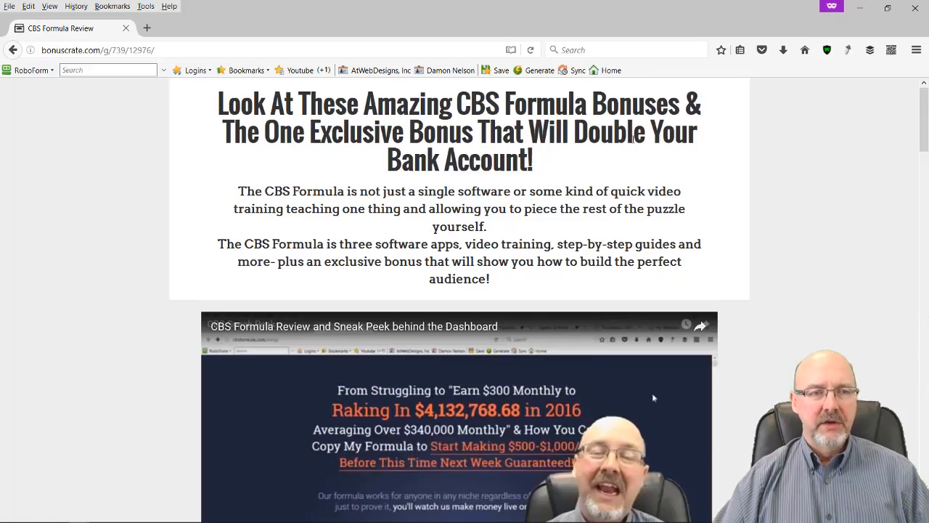